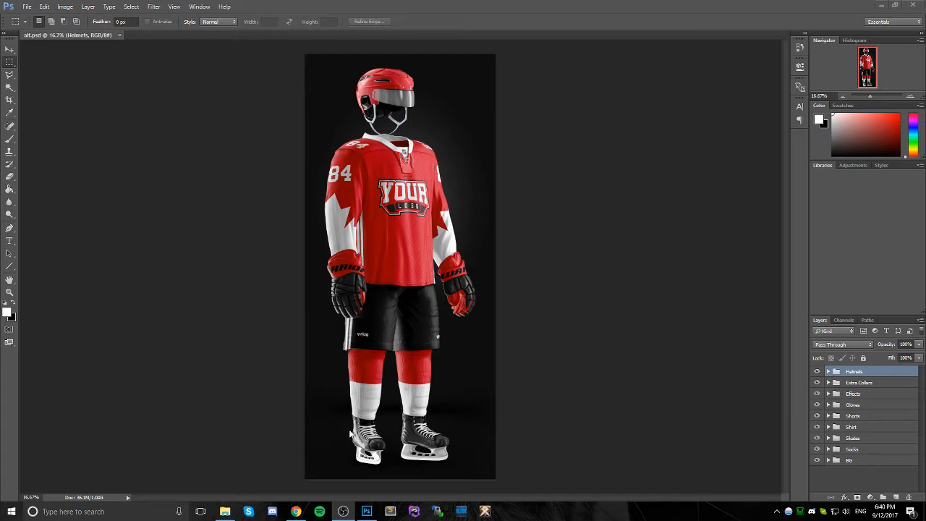
- Set the fill colour of the Helmet Body layer in the Helmets group to 151515
left_click(828, 371)
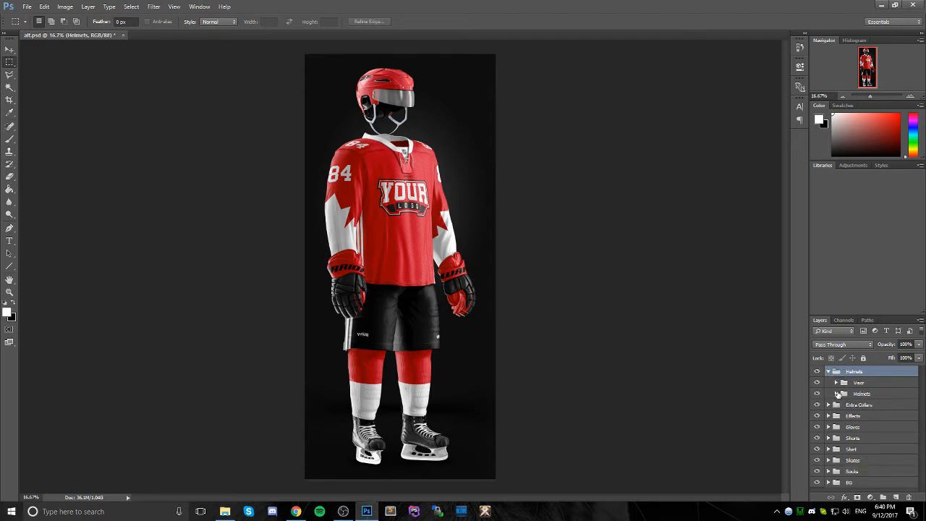
left_click(837, 394)
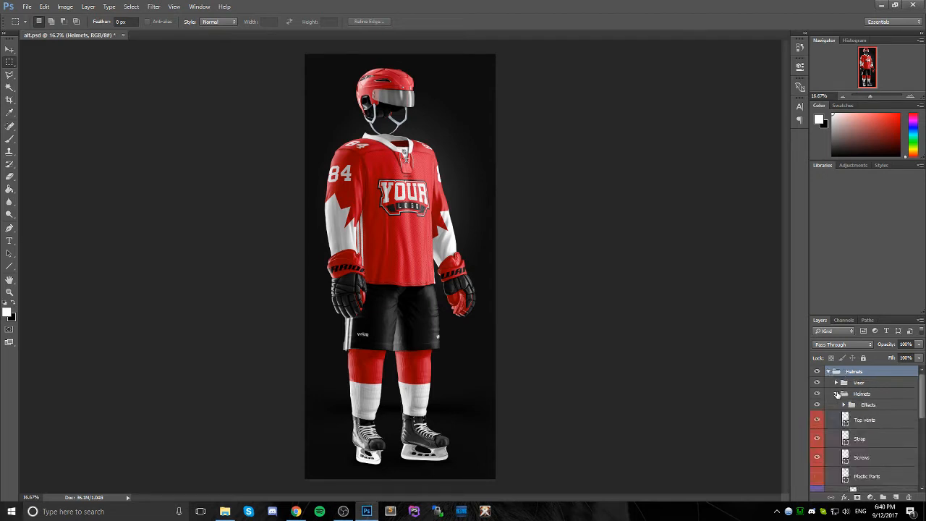
scroll(845, 432, "down", 4)
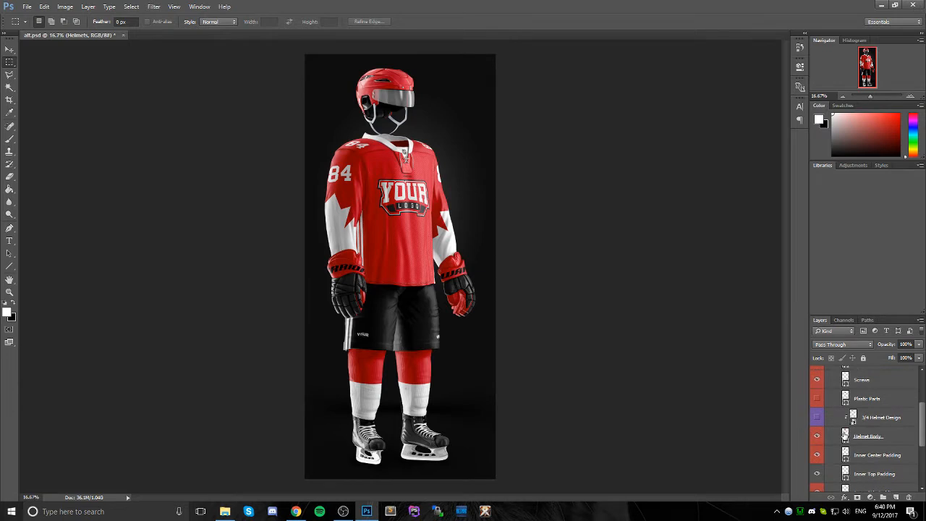
double_click(845, 434)
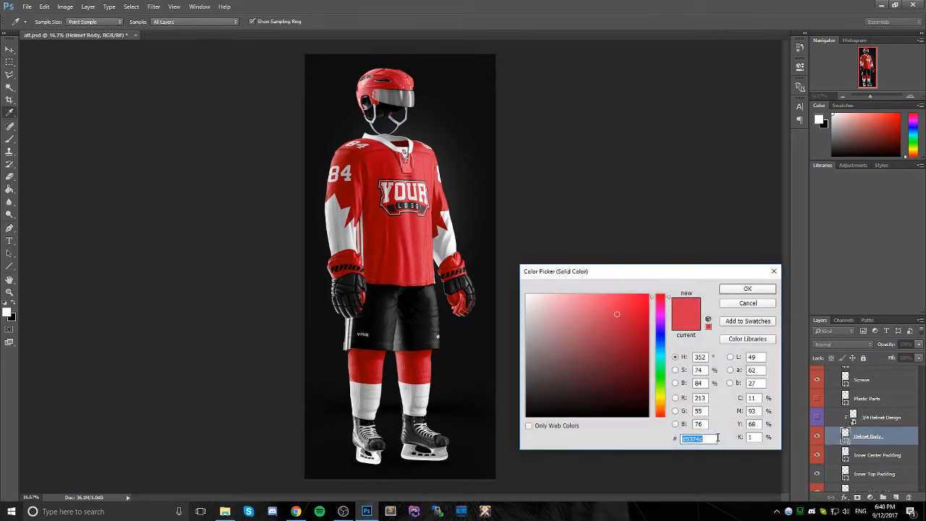
type("151515")
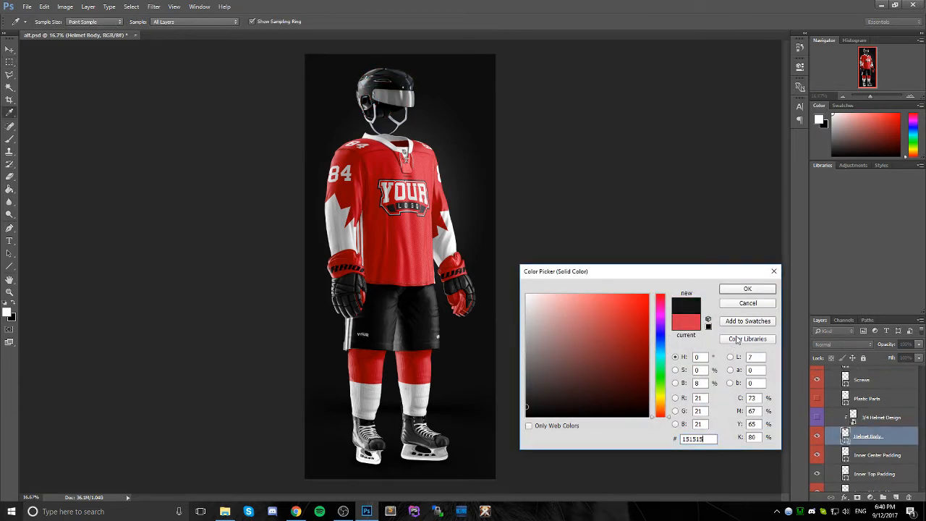
left_click(747, 291)
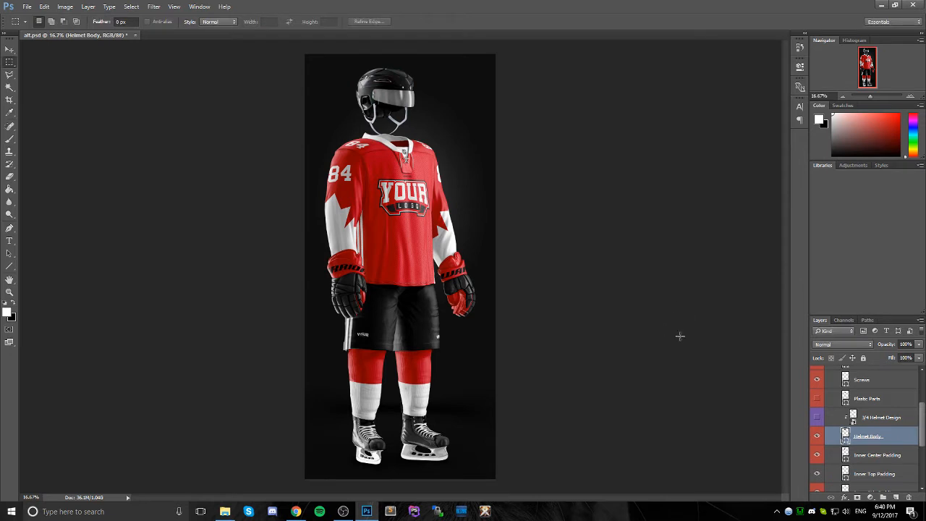
scroll(861, 448, "up", 1)
scroll(862, 449, "down", 1)
scroll(866, 453, "down", 1)
double_click(845, 435)
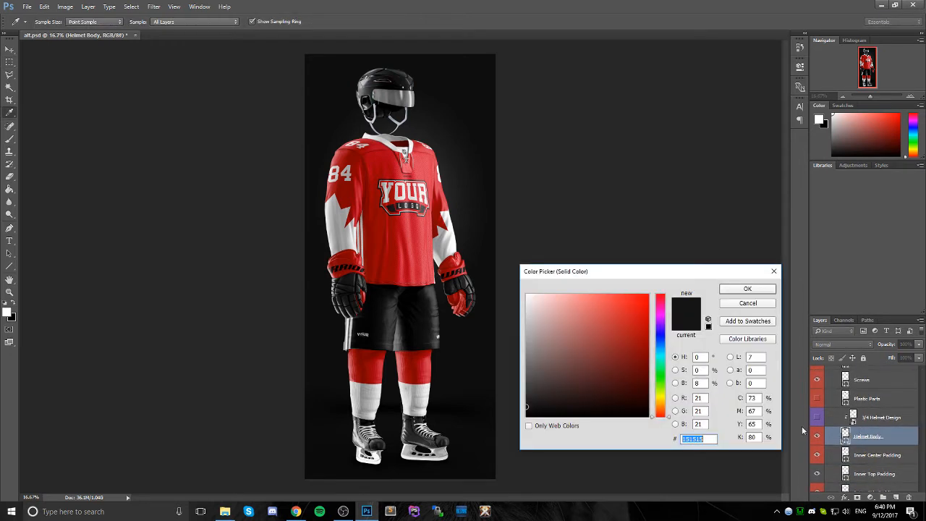
left_click(748, 301)
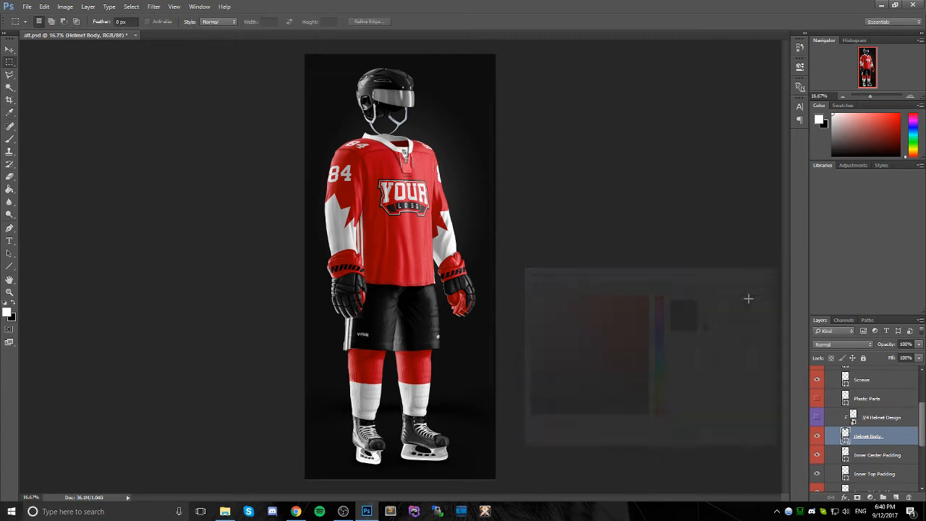
- Collapse the Helmets group and expand the Shirt and Extra Collars groups to list the available collars
scroll(857, 427, "up", 3)
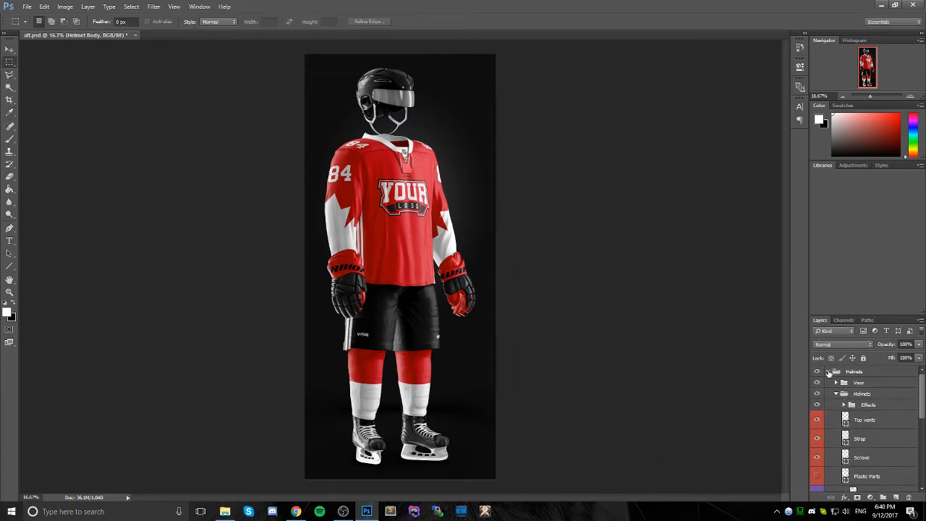
left_click(829, 372)
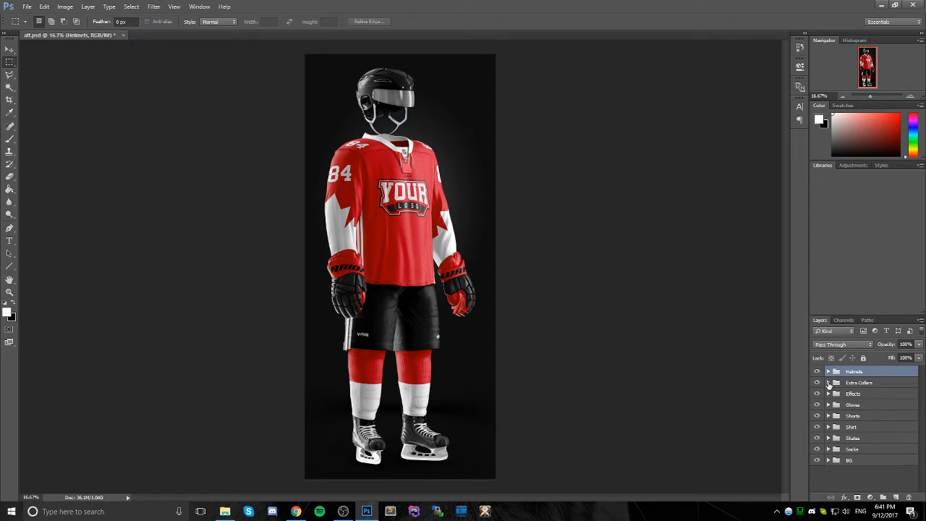
left_click(829, 383)
left_click(829, 383)
left_click(829, 428)
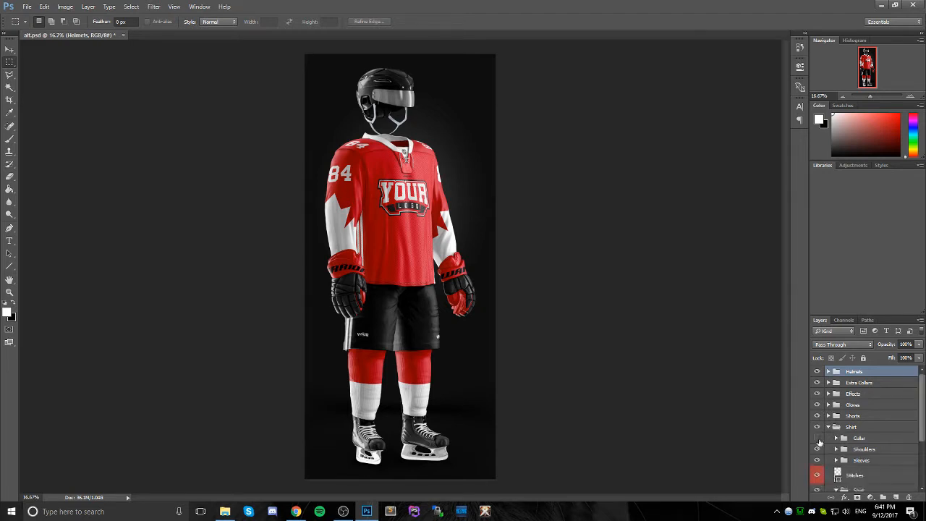
left_click(817, 439)
left_click(835, 382)
left_click(829, 382)
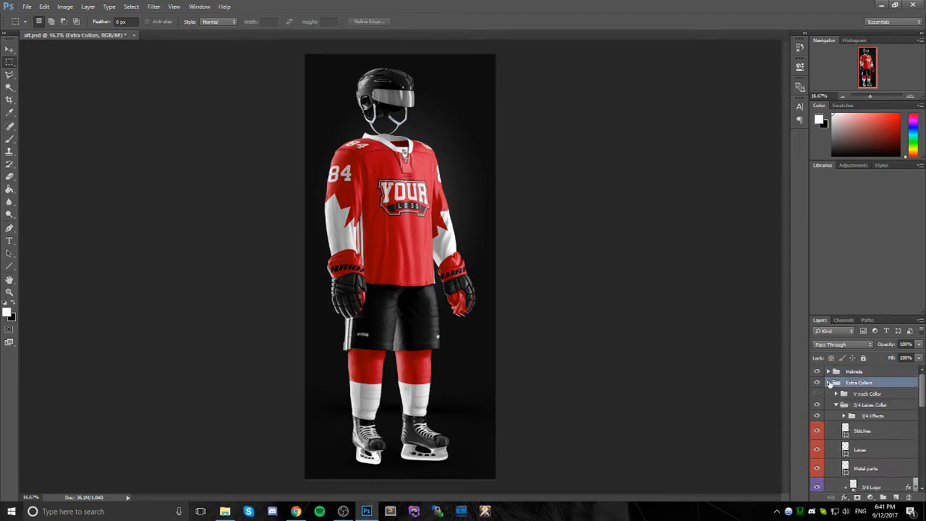
left_click(836, 405)
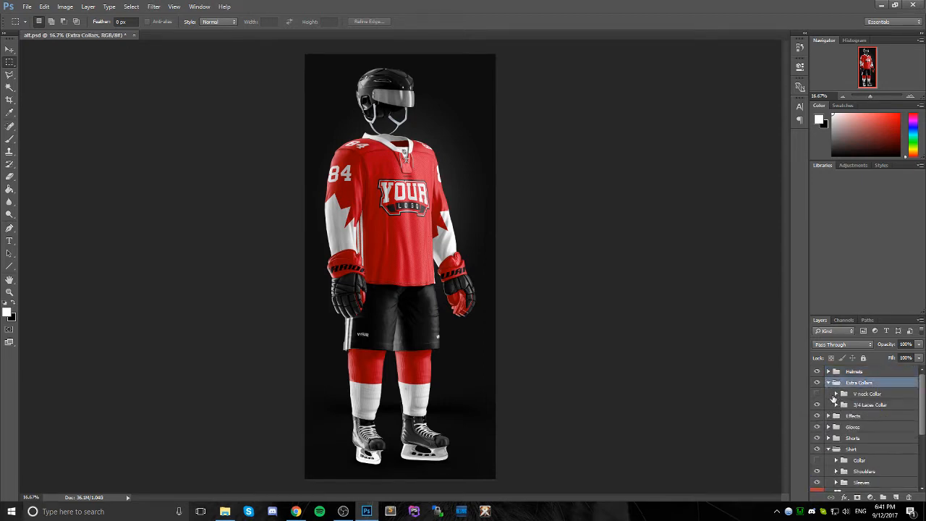
- Compare the V neck Collar with the 3/4 Laces Collar by switching their visibility, ending with the 3/4 Laces Collar shown
left_click(817, 405)
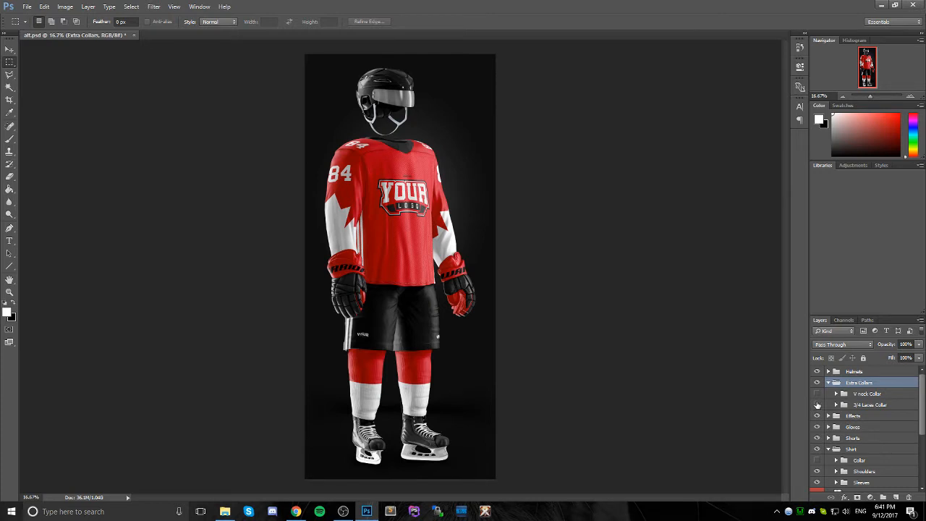
left_click(817, 393)
left_click(818, 394)
left_click(817, 405)
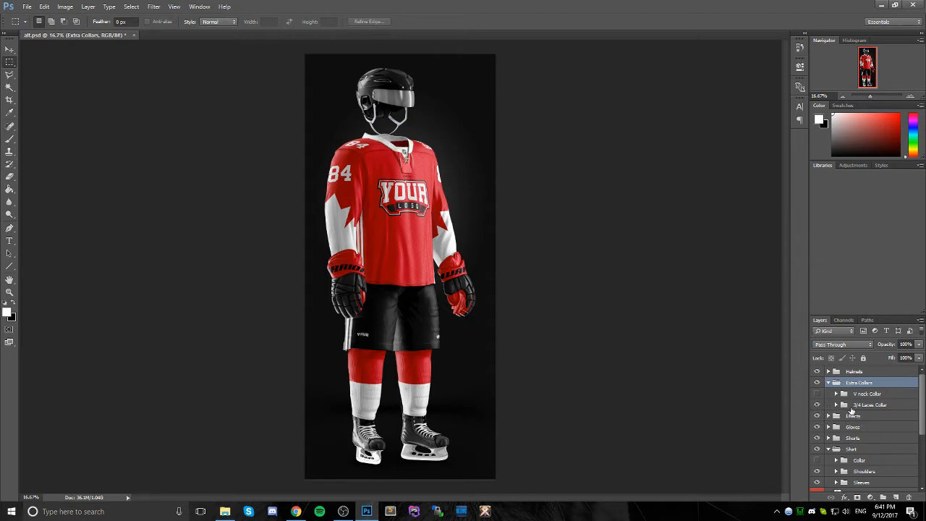
- Open the 3/4 Logo smart object inside the 3/4 Laces Collar group for editing
left_click(836, 405)
scroll(868, 449, "down", 5)
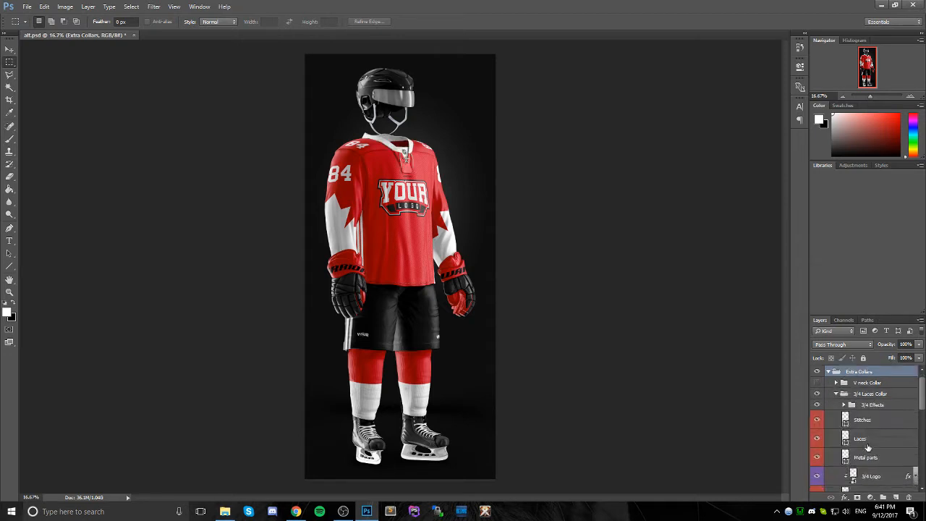
scroll(868, 449, "down", 2)
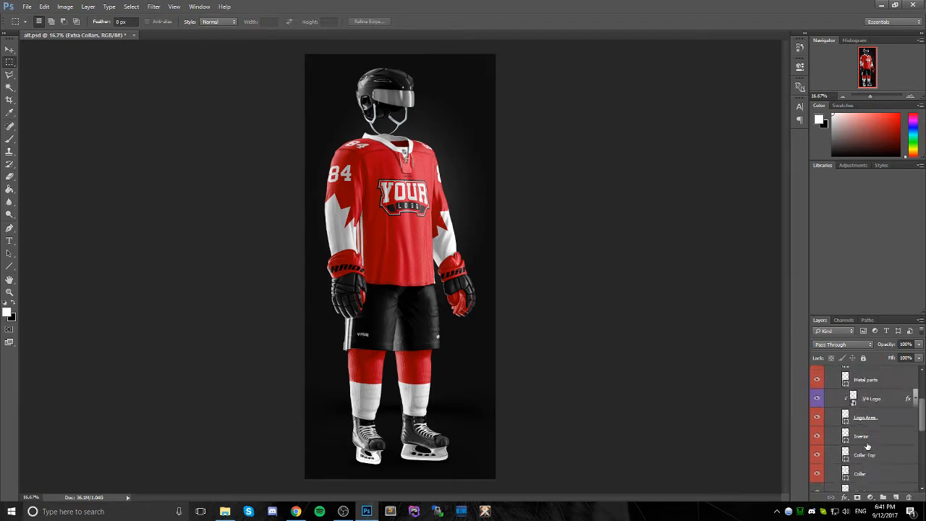
double_click(852, 398)
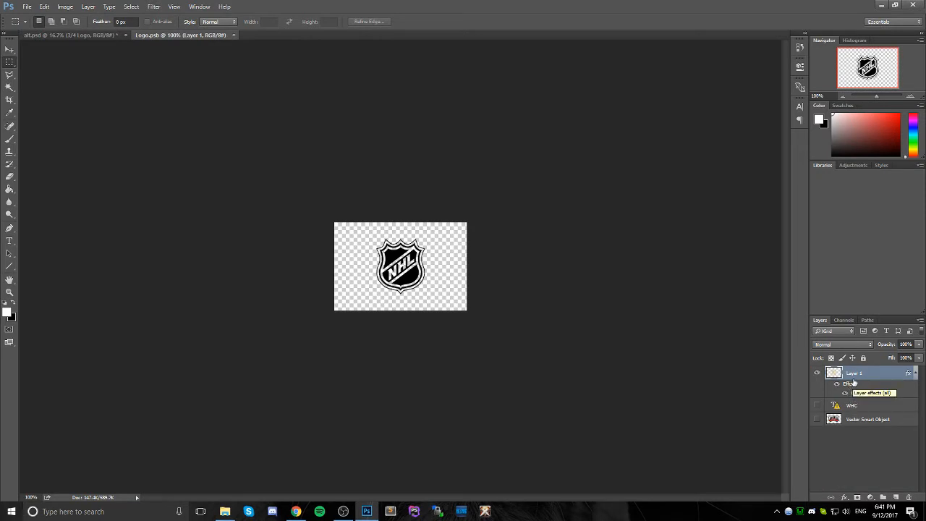
- Set the NHL logo layer's Color Overlay to ffffff, and save and close the logo document
right_click(854, 383)
left_click(777, 103)
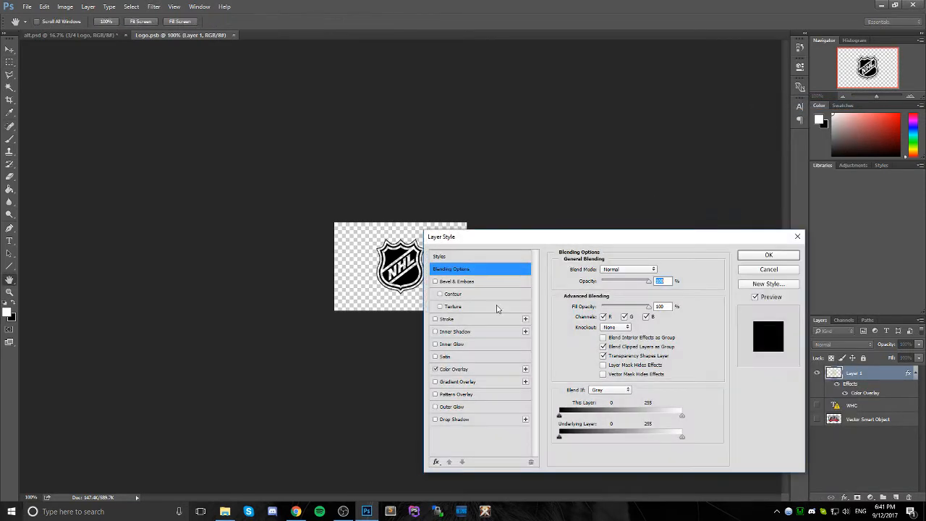
left_click(454, 369)
left_click(659, 269)
type("ffffff")
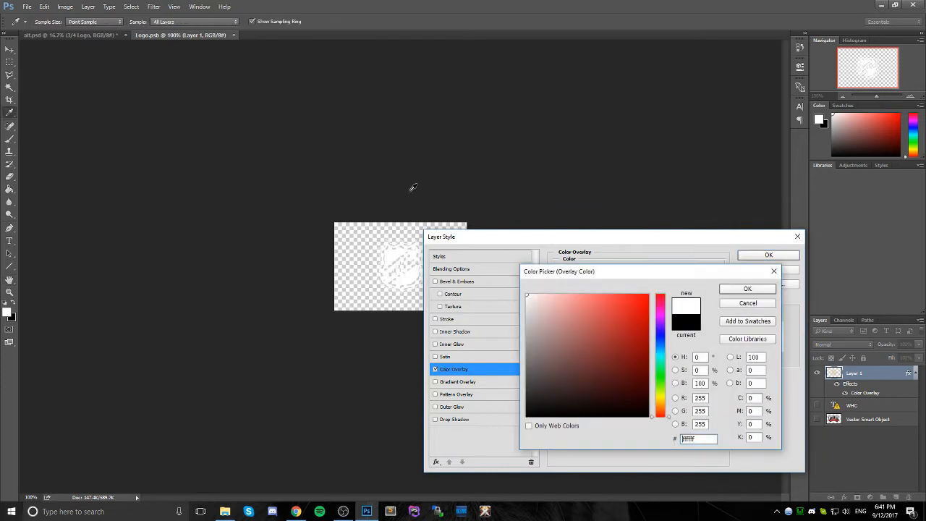
left_click(746, 289)
left_click(769, 254)
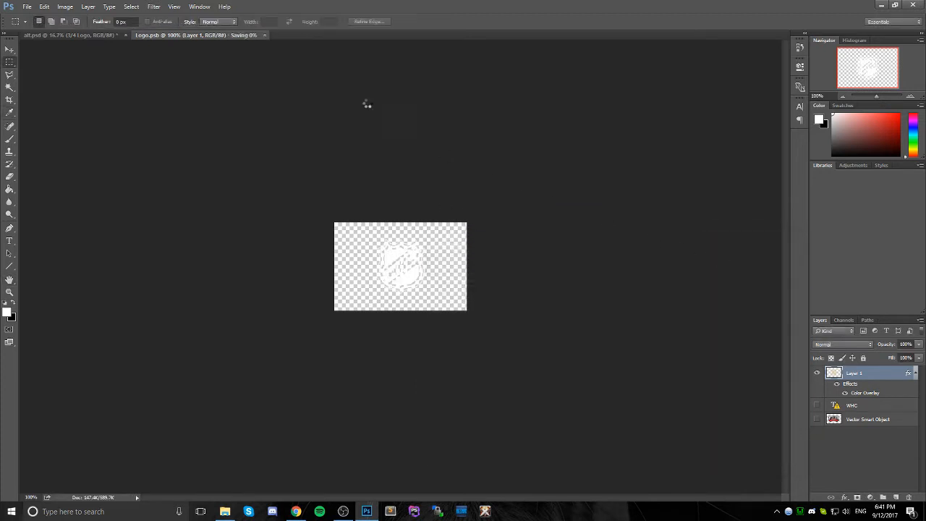
left_click(234, 34)
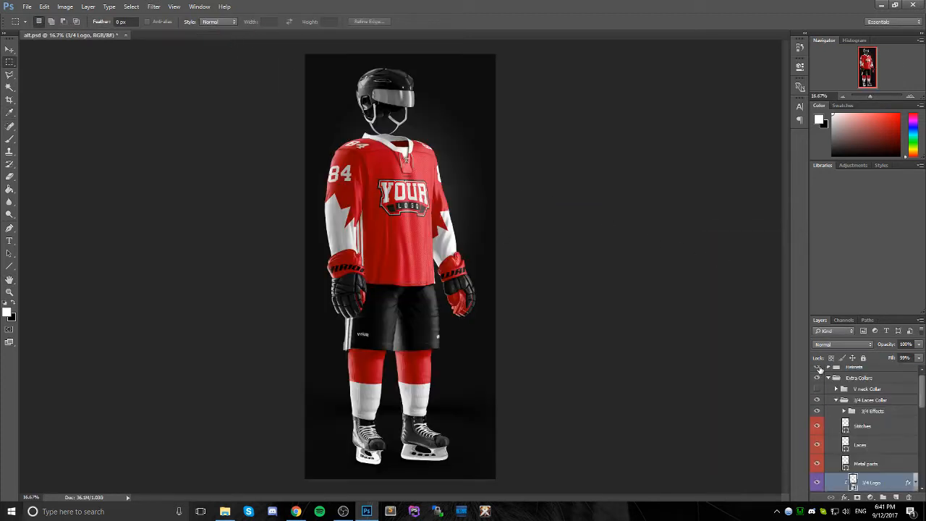
- Set the fill colour of the Logo Area layer in the 3/4 Laces Collar group to 151515
scroll(872, 423, "down", 3)
scroll(872, 424, "down", 2)
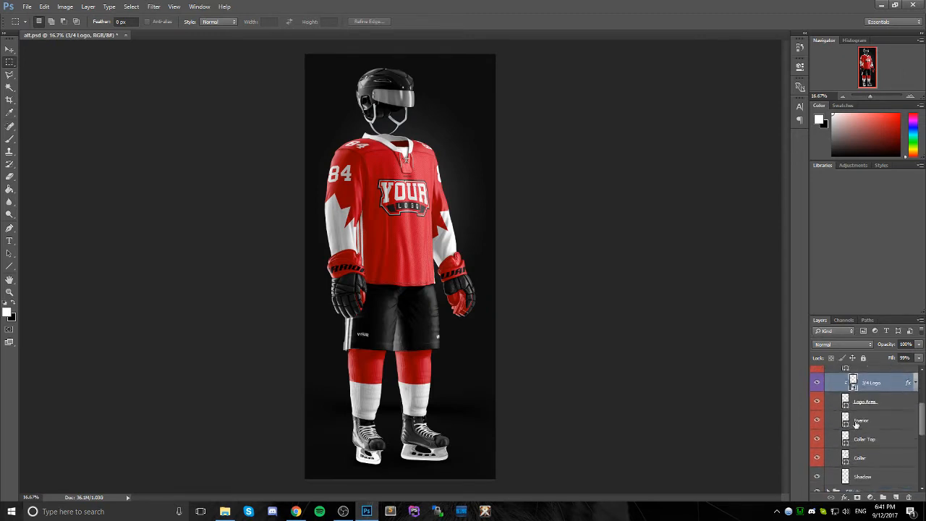
left_click(845, 401)
double_click(845, 401)
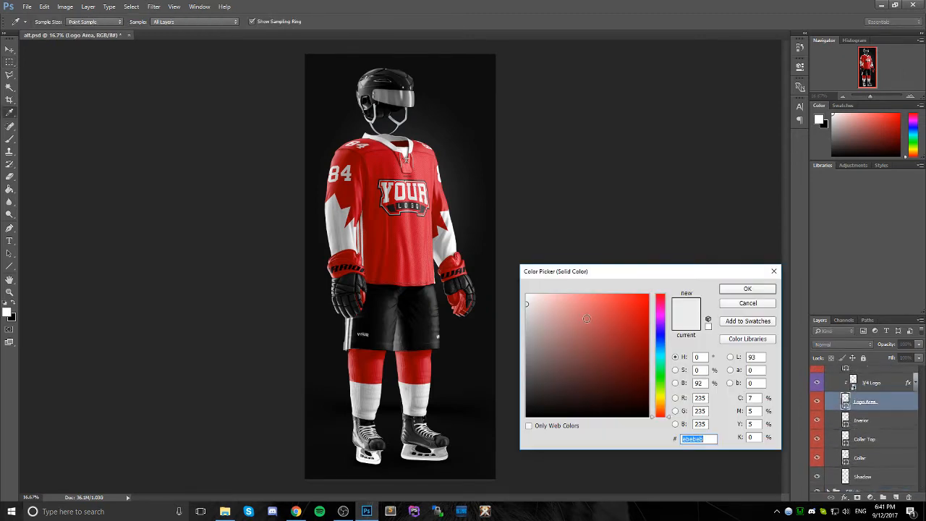
left_click(610, 345)
double_click(692, 439)
type("151515")
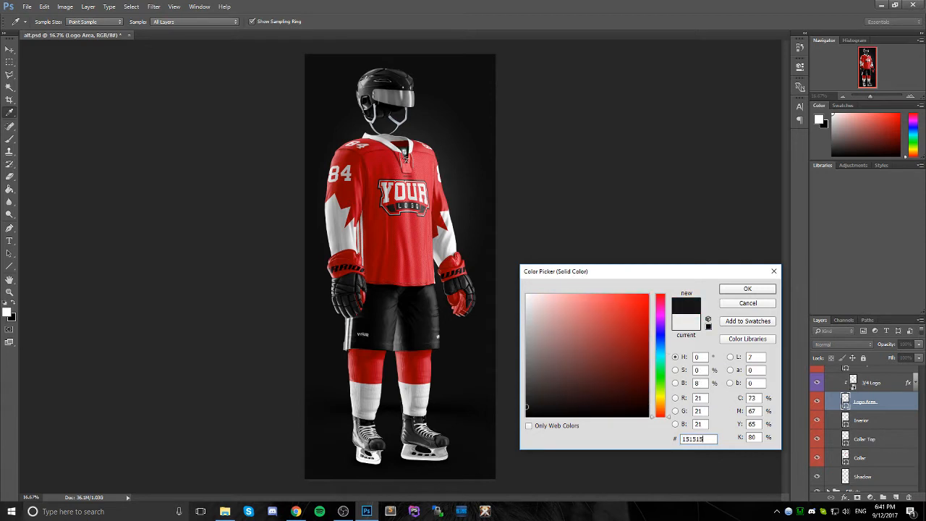
double_click(692, 438)
left_click(746, 290)
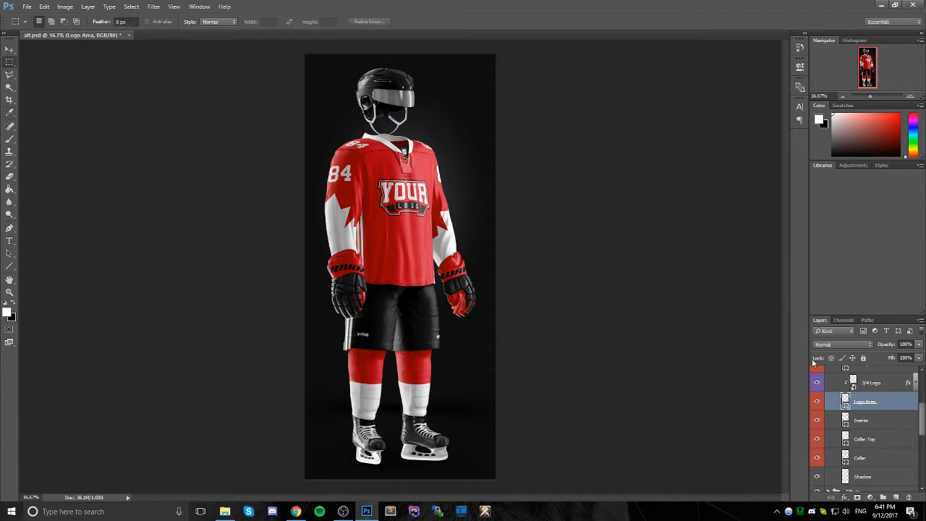
- Set the fill colour of the Collar Top layer to 151515
double_click(845, 439)
type("151515")
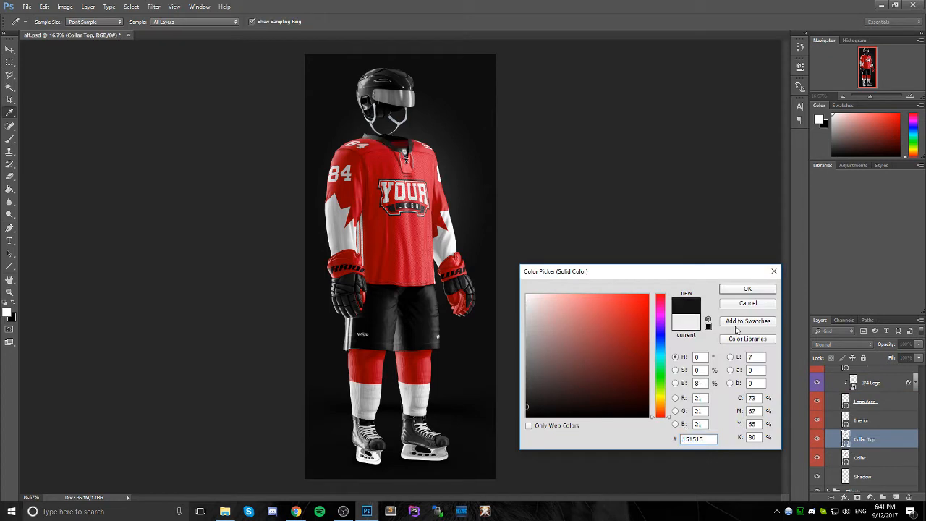
left_click(739, 290)
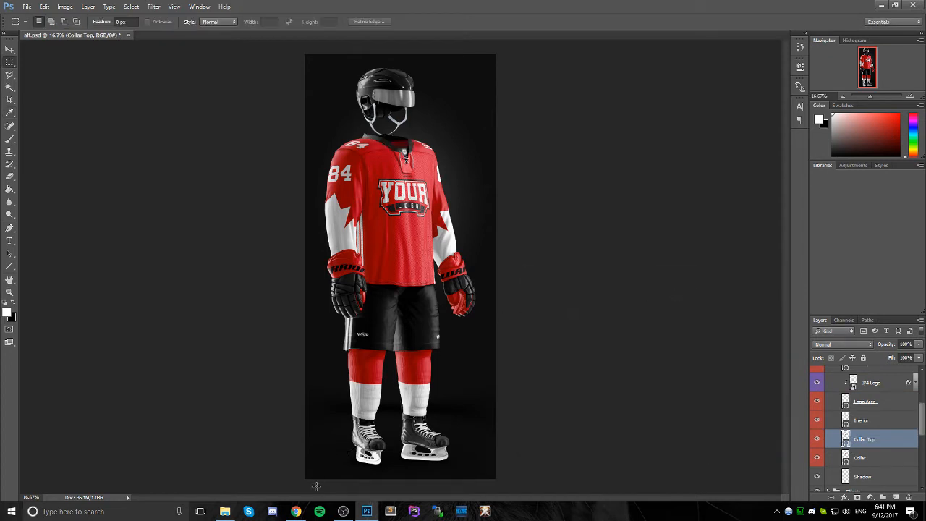
- Switch to Chrome and open the Calgary Flames 1994/95 primary logo and 2013/14 alternate logo in new tabs
left_click(299, 512)
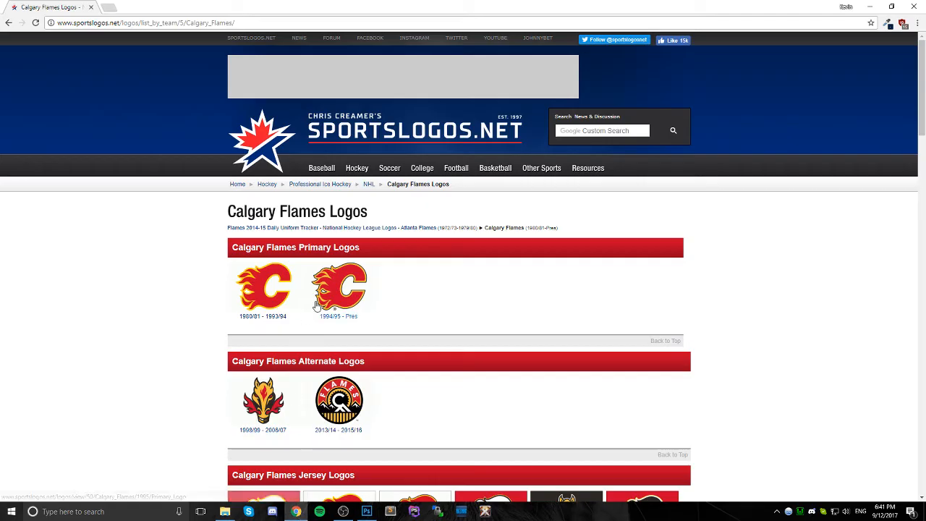
scroll(350, 329, "down", 2)
scroll(349, 330, "up", 1)
right_click(344, 186)
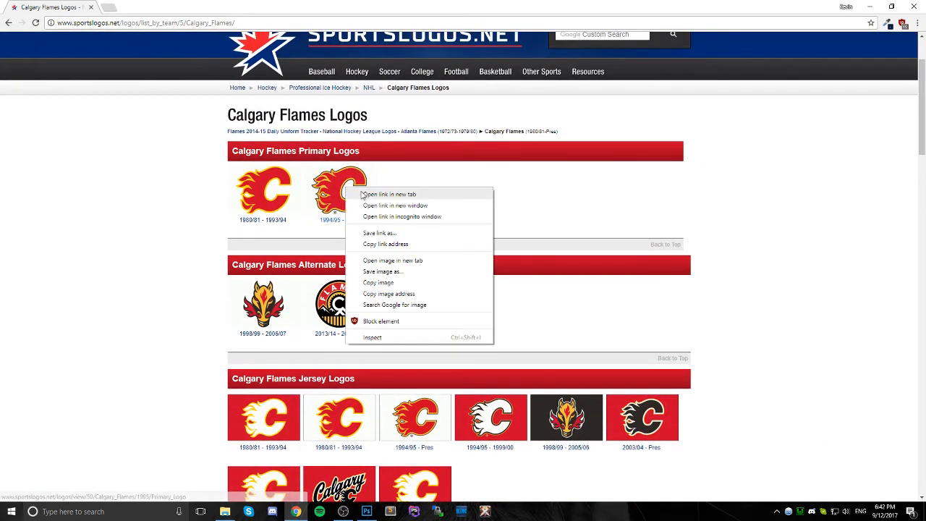
left_click(369, 193)
right_click(350, 297)
left_click(381, 304)
left_click(239, 8)
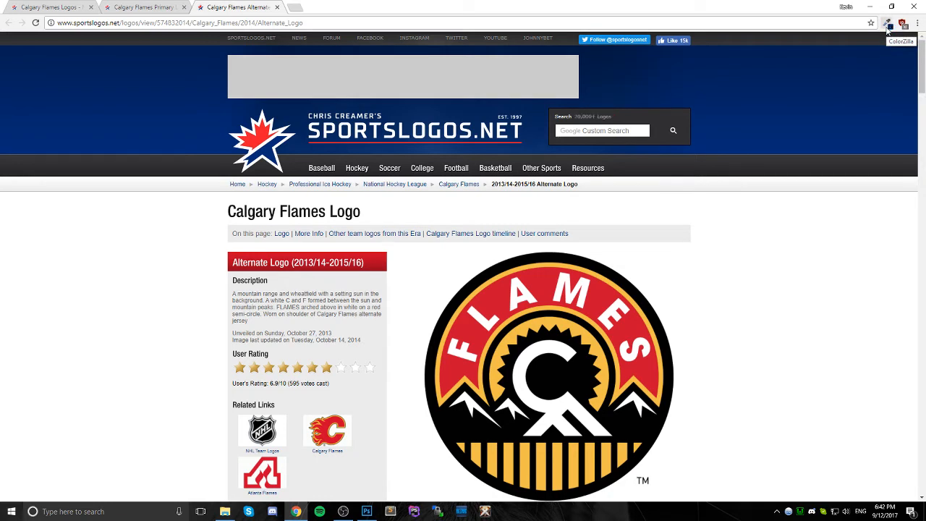
- Examine the colours of the Calgary Flames alternate and primary logos on their pages
scroll(836, 128, "down", 2)
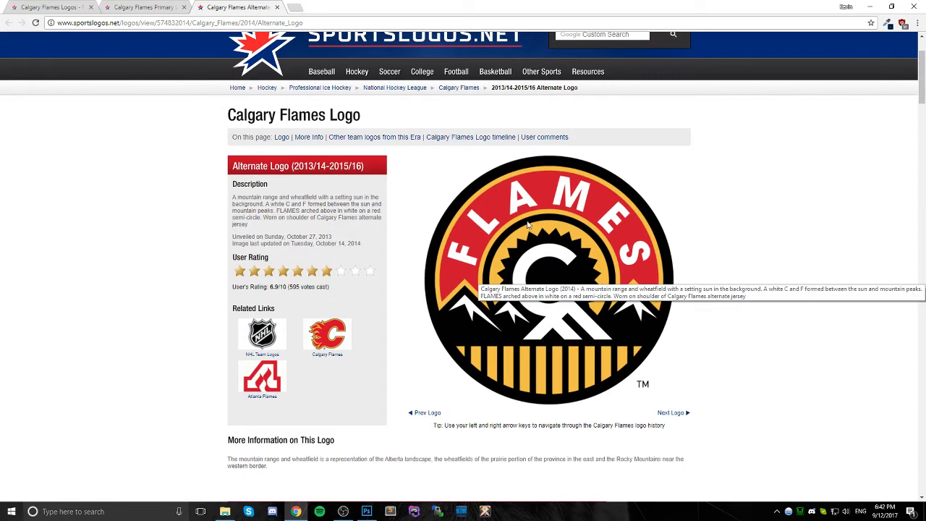
left_click(160, 8)
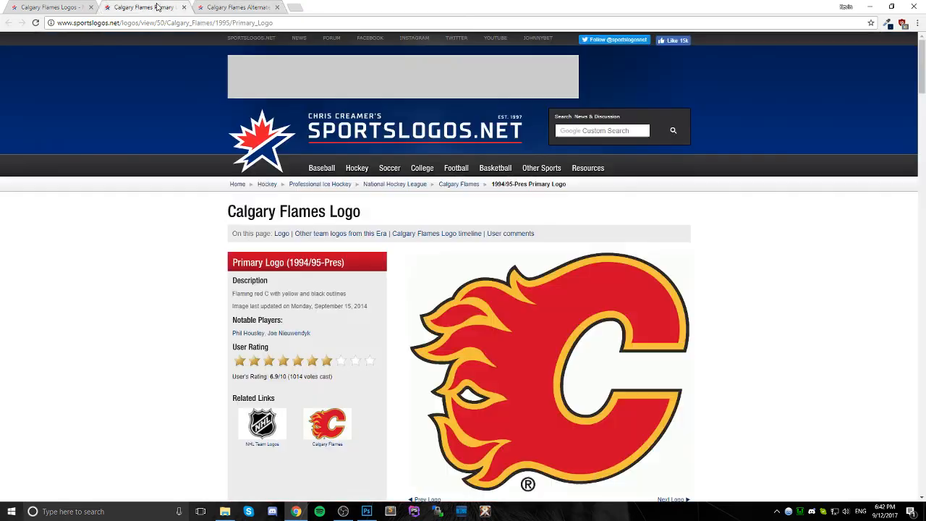
scroll(504, 286, "down", 3)
scroll(504, 289, "up", 1)
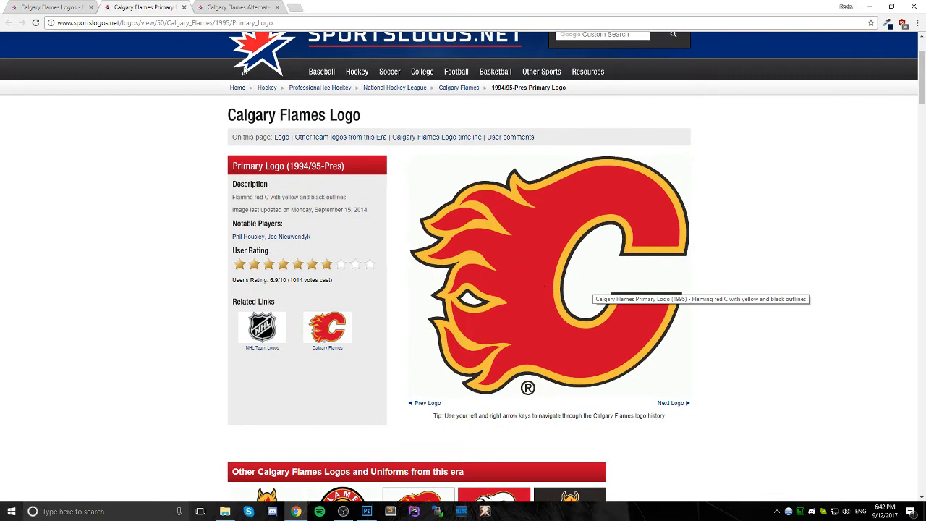
key("ctrl+Tab")
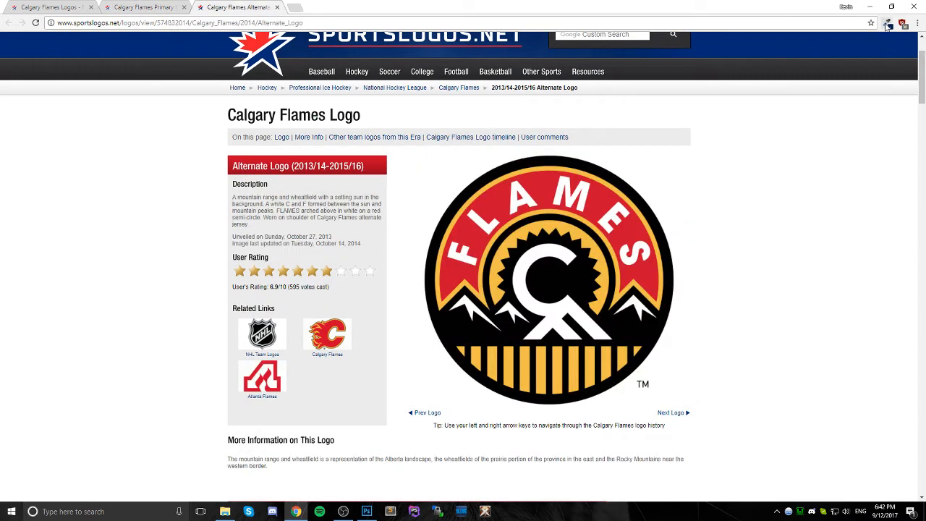
- Sample the red C8102E from the Flames alternate logo's banner and switch back to Photoshop
left_click(887, 23)
left_click(541, 206)
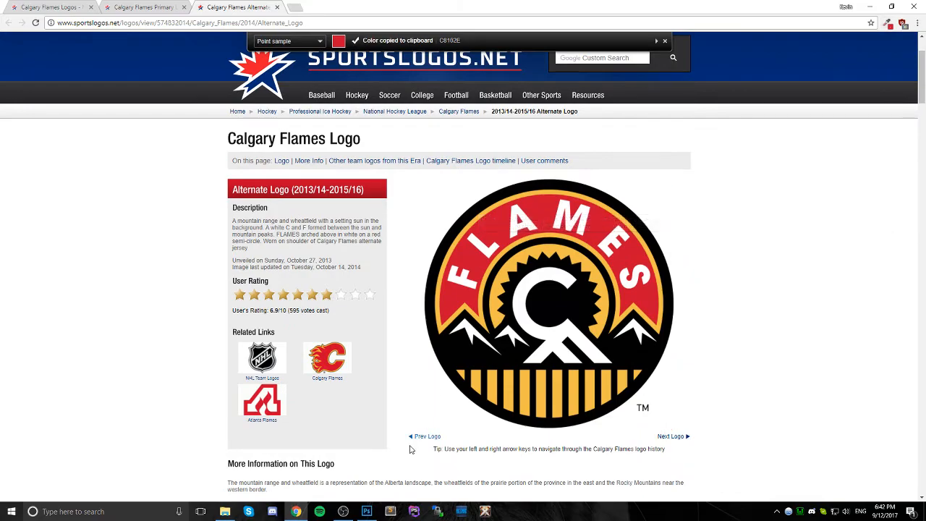
left_click(366, 511)
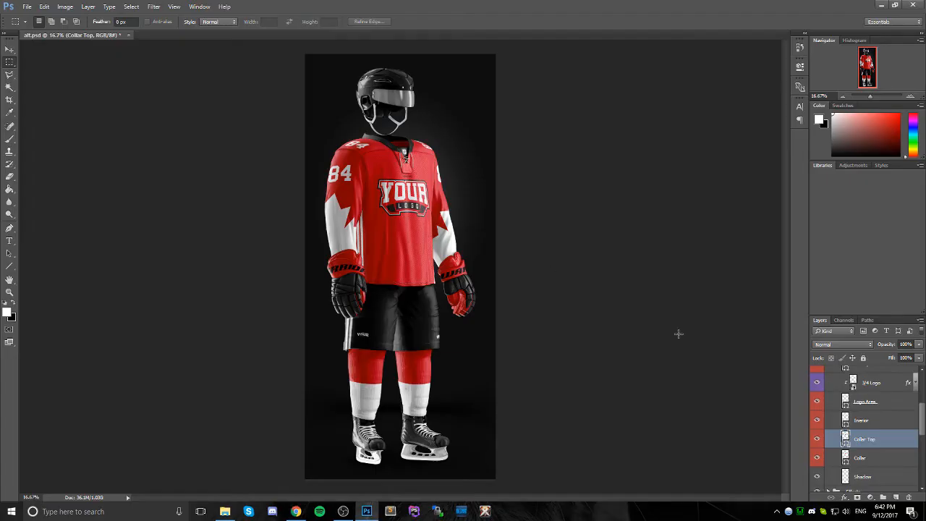
- Apply the copied red as the fill colour of the Collar and Inerior layers in the 3/4 Laces Collar group
left_click(846, 458)
double_click(846, 458)
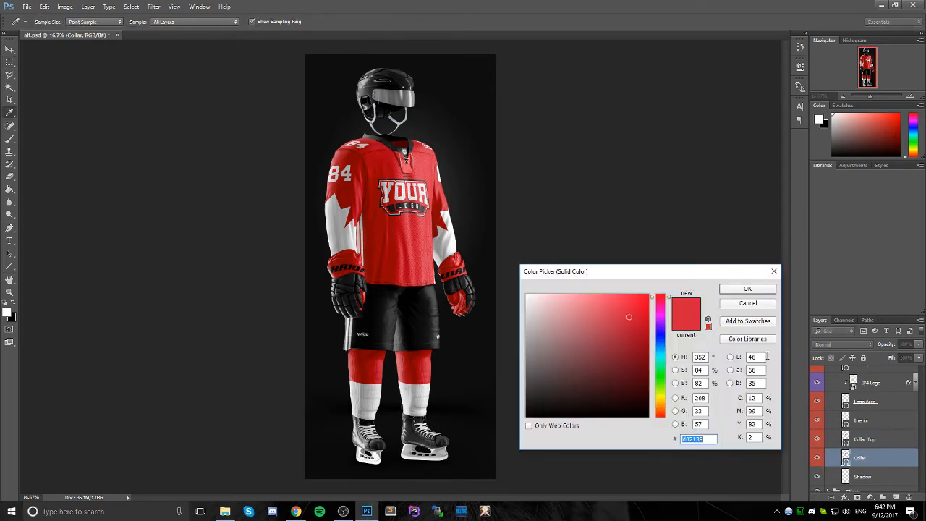
left_click(748, 289)
scroll(894, 438, "up", 3)
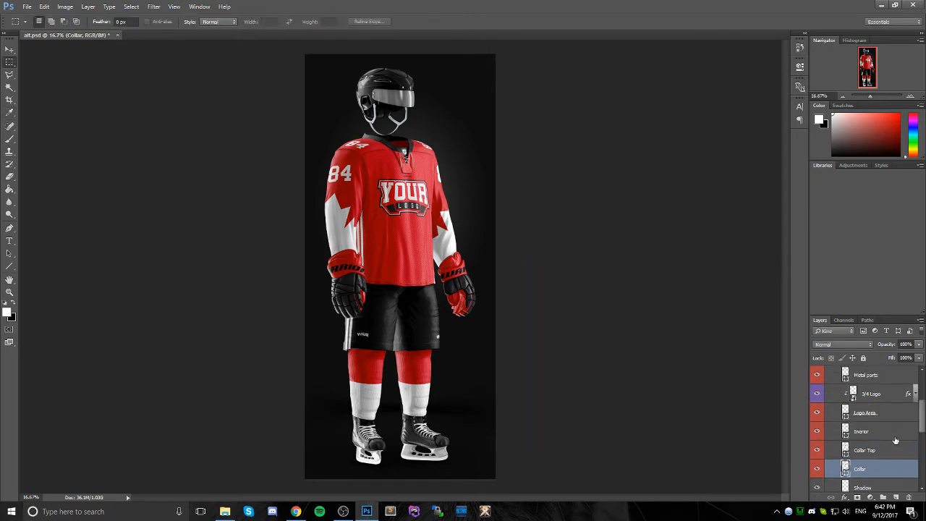
scroll(887, 437, "up", 1)
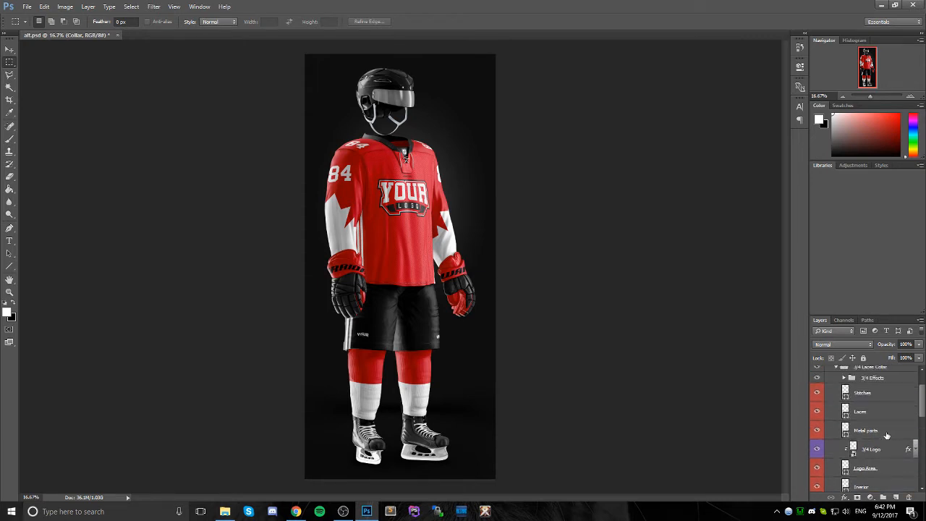
scroll(887, 434, "down", 2)
double_click(845, 453)
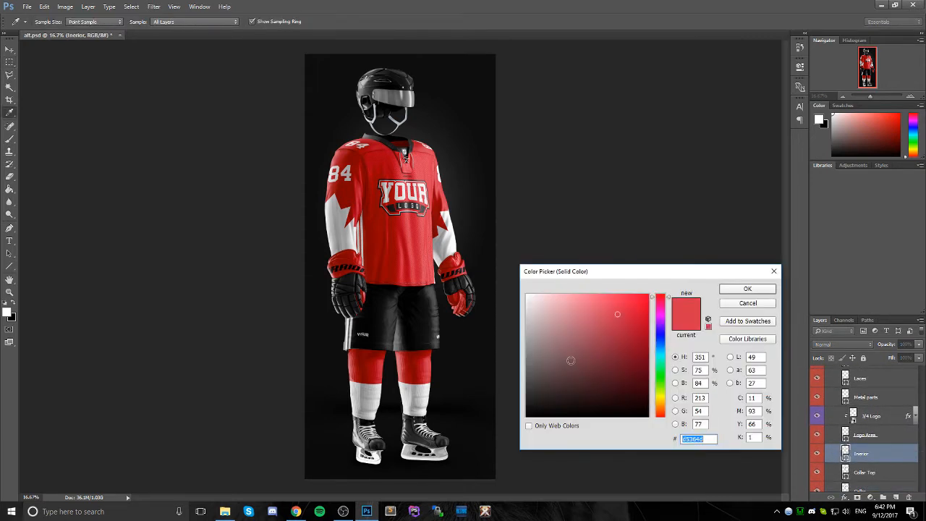
left_click(738, 290)
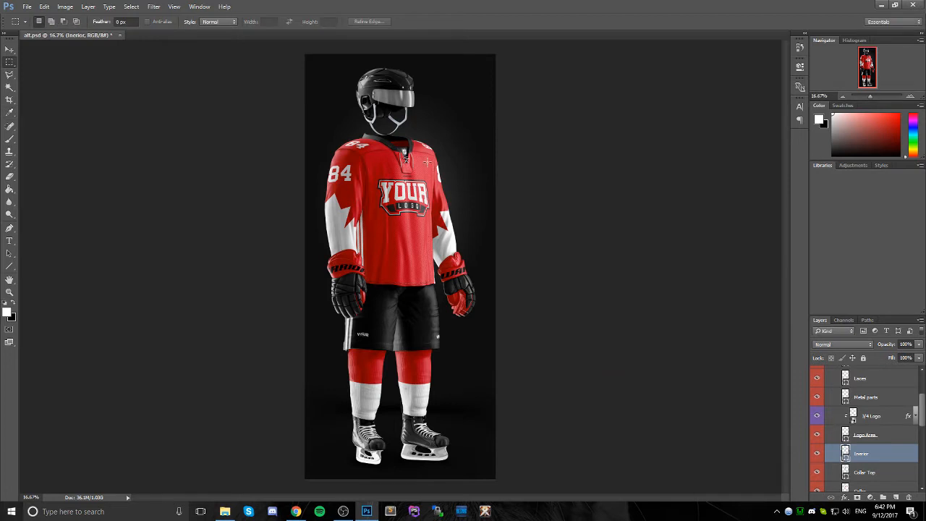
- Collapse the Extra Collars group and expand the Shoulders group inside the Shirt group
scroll(885, 402, "up", 3)
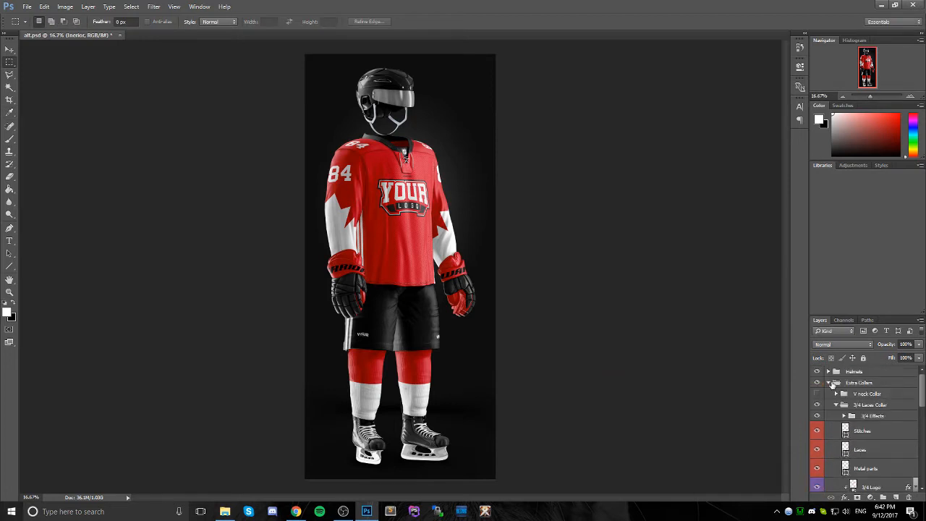
left_click(827, 384)
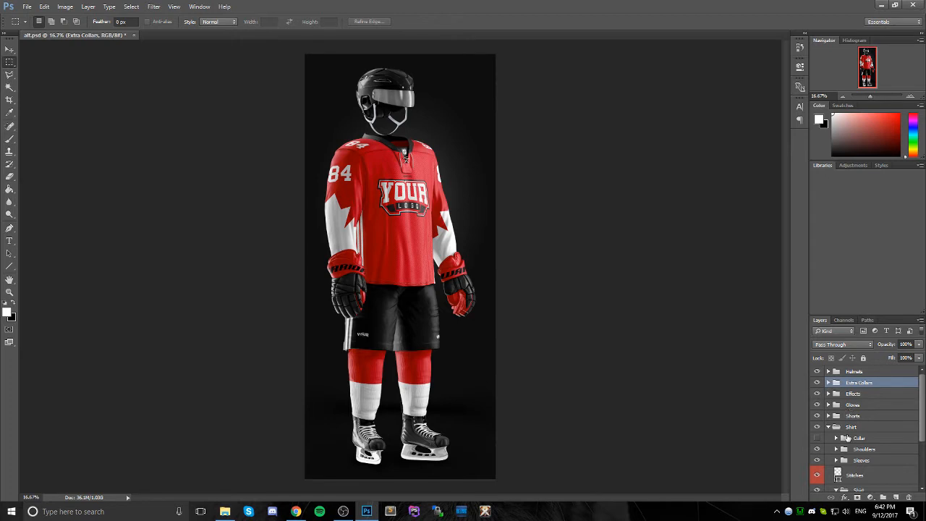
scroll(829, 429, "down", 3)
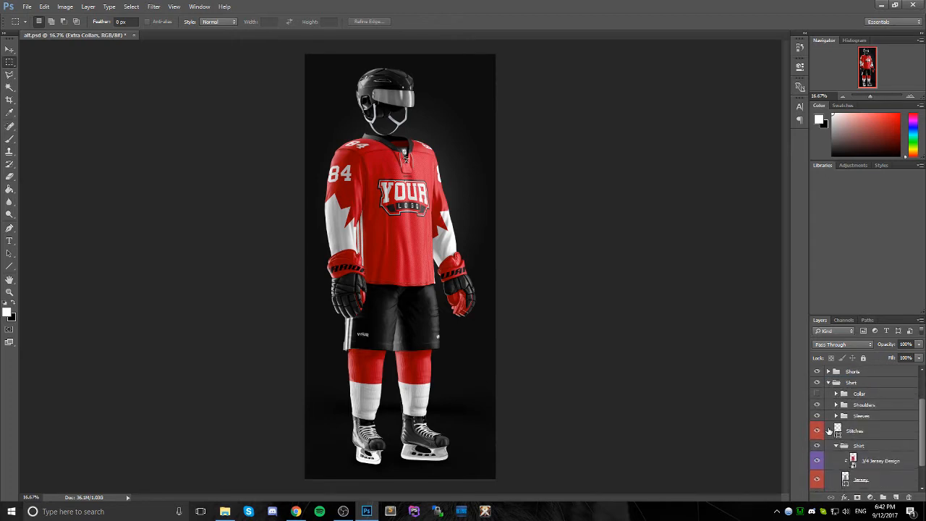
scroll(830, 429, "down", 1)
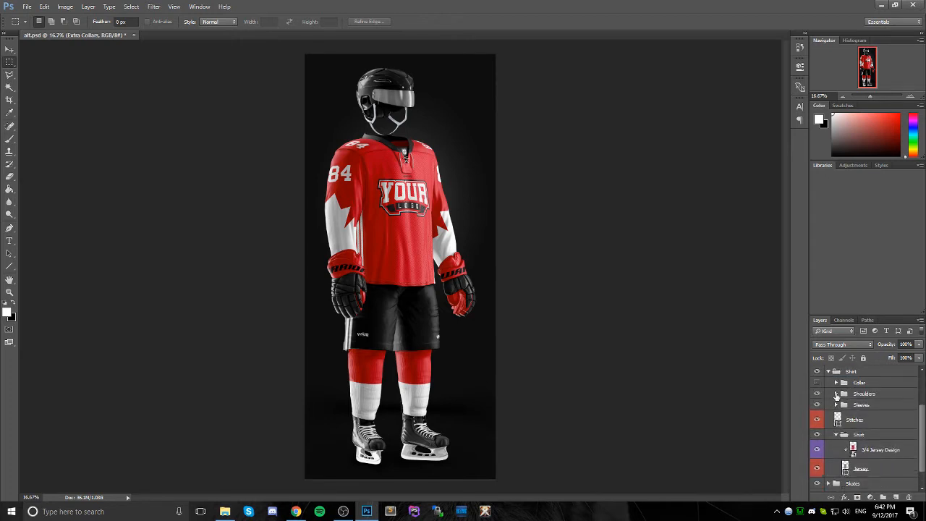
left_click(836, 393)
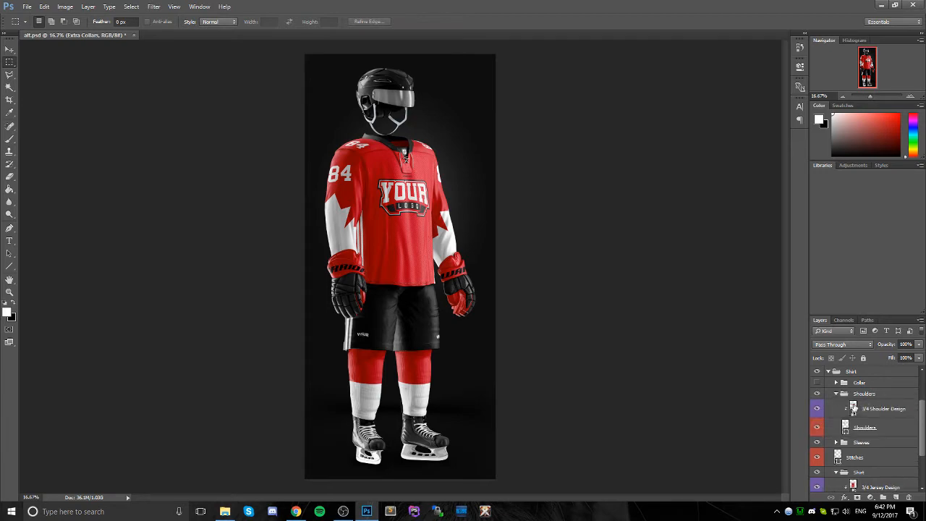
- Switch to Chrome and copy the Calgary Flames 1994/95 primary logo image from its page
left_click(296, 512)
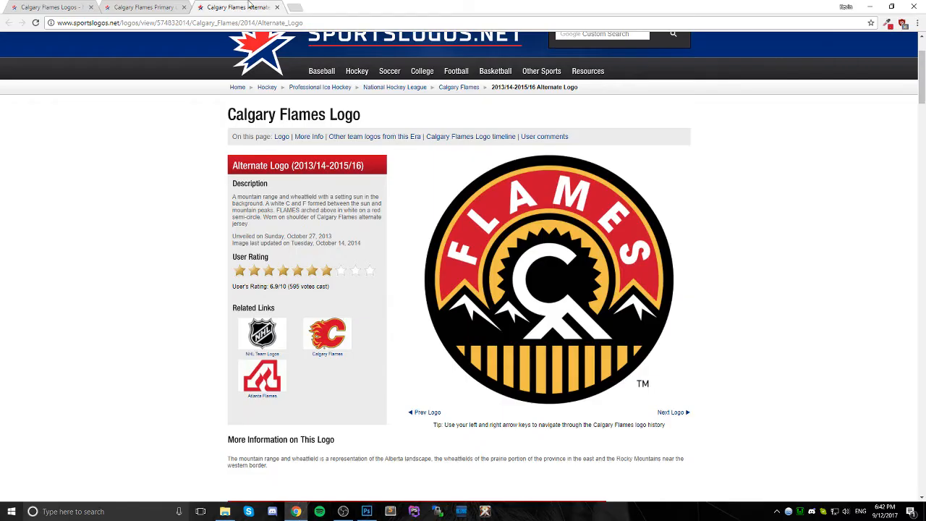
left_click(172, 6)
right_click(504, 229)
left_click(557, 262)
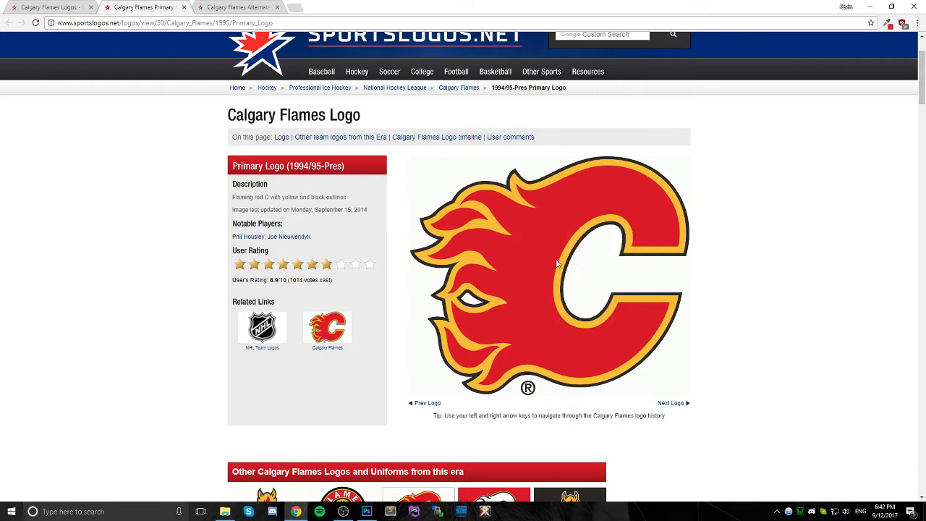
right_click(498, 267)
left_click(91, 95)
scroll(165, 96, "up", 2)
scroll(179, 122, "down", 2)
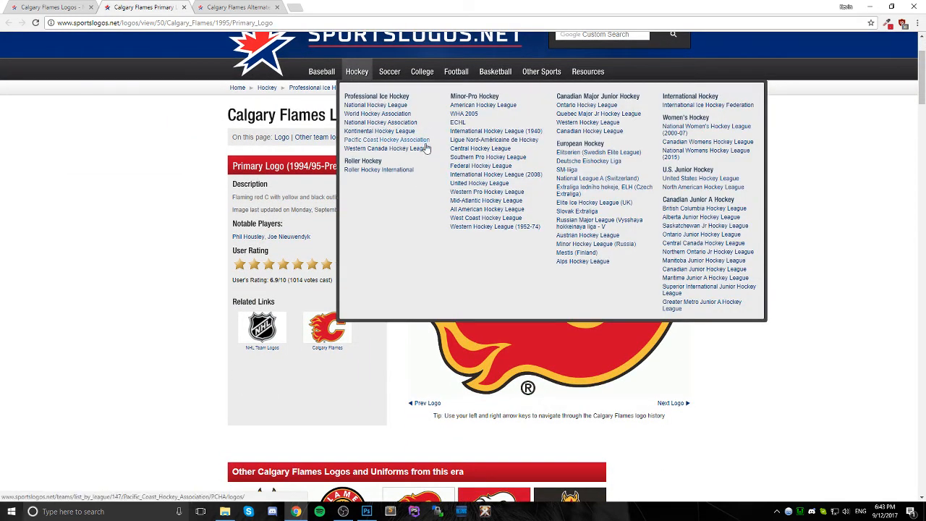
scroll(549, 253, "down", 4)
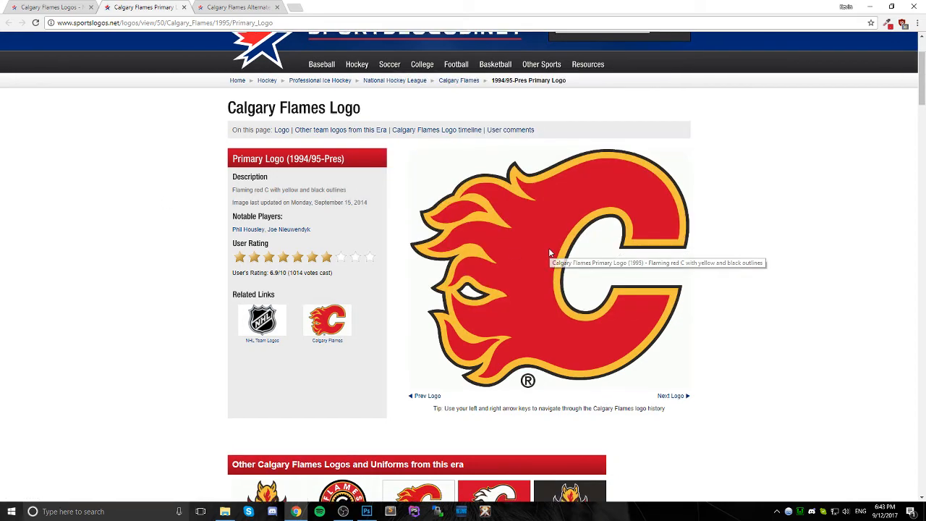
scroll(452, 349, "up", 4)
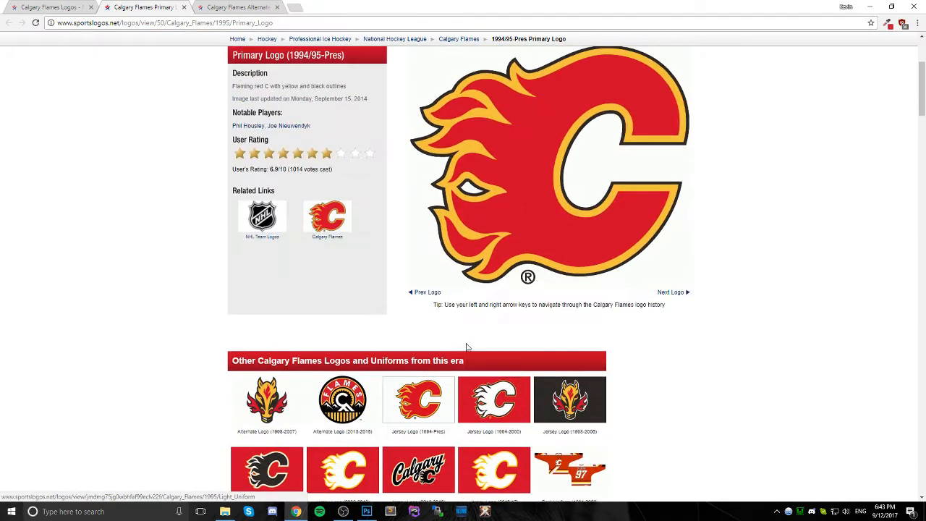
right_click(526, 255)
left_click(565, 284)
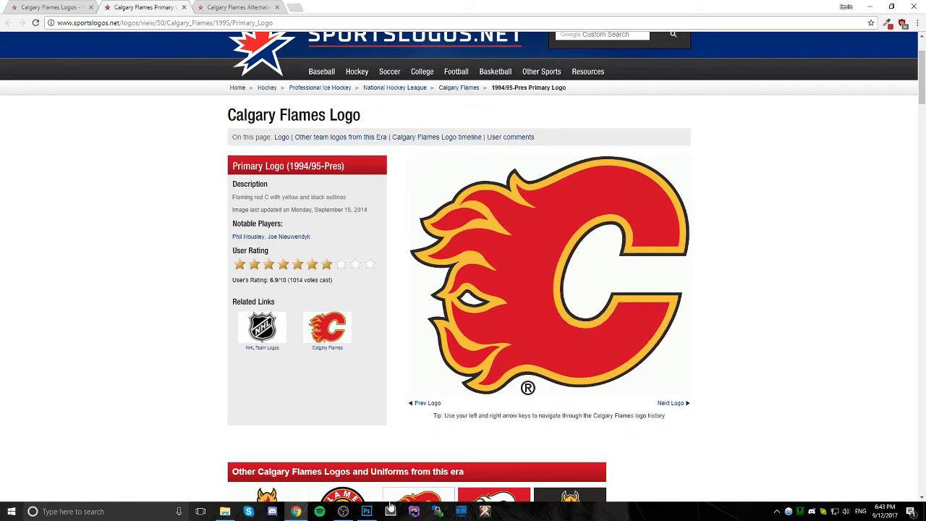
- Switch to Photoshop, create a new document with the clipboard preset and paste the Flames logo into it
left_click(366, 512)
left_click(27, 6)
left_click(33, 19)
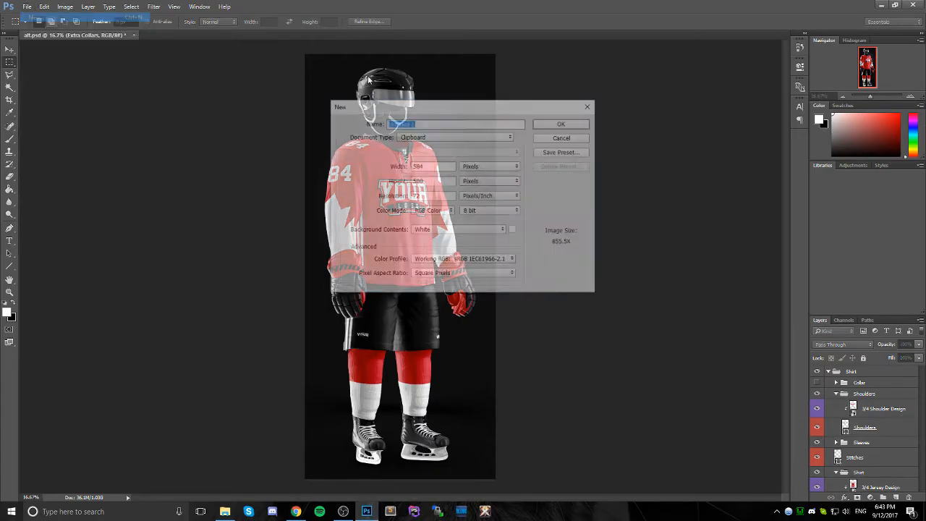
left_click(561, 123)
key("ctrl+v")
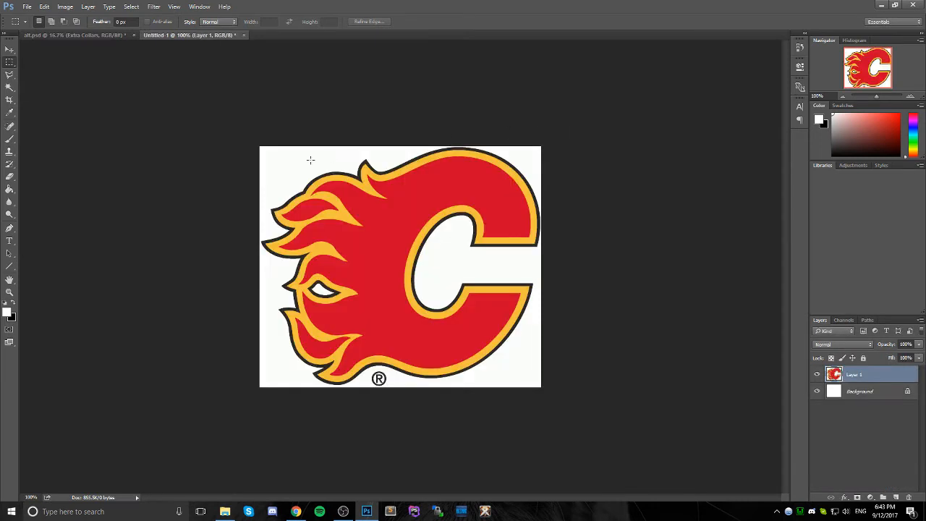
- Delete the white areas around the logo using the Magic Wand at tolerance 32, and hide the Background layer
left_click(11, 88)
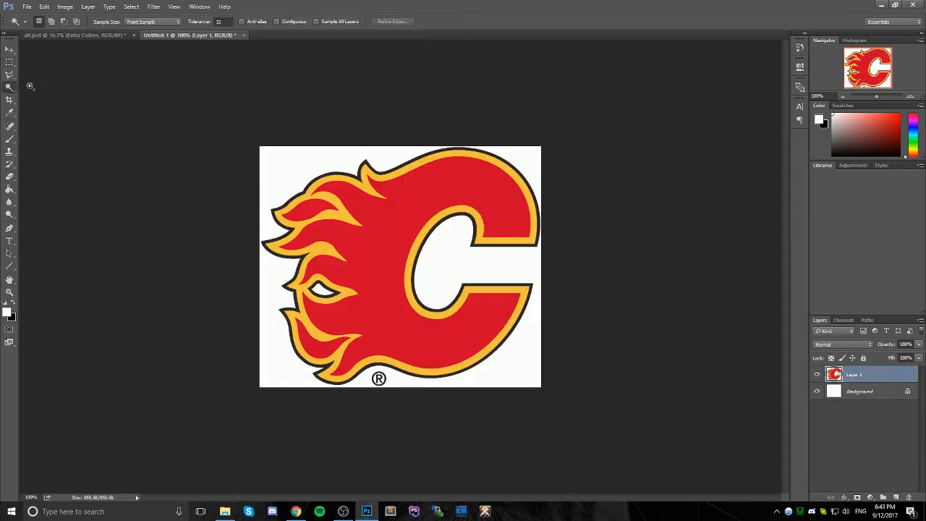
left_click(310, 161)
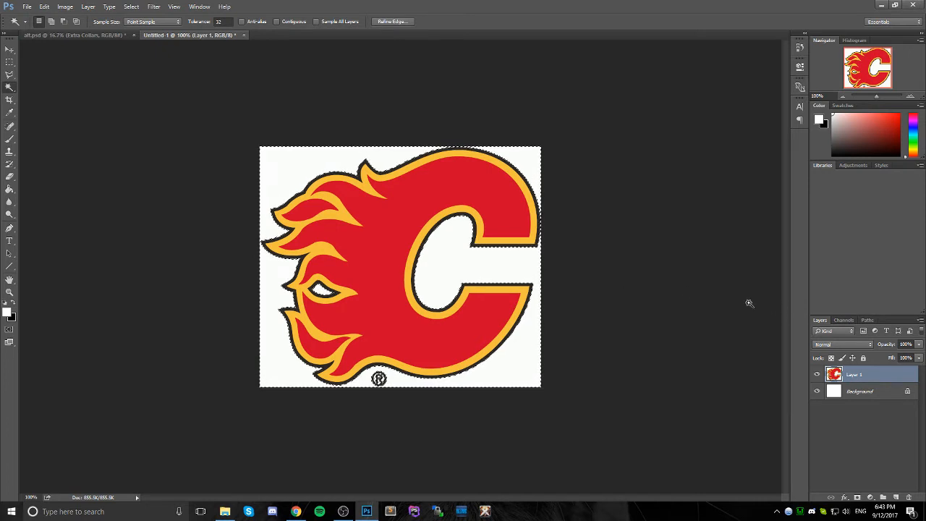
key("Delete")
key("ctrl+d")
left_click(817, 391)
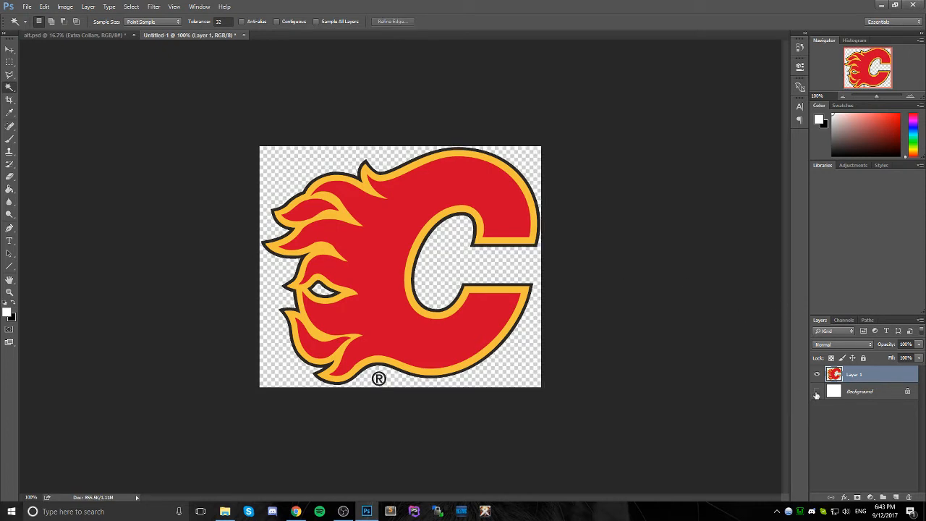
- Erase the ® mark below the Flames logo, then select the whole canvas and copy the cleaned logo
left_click(9, 175)
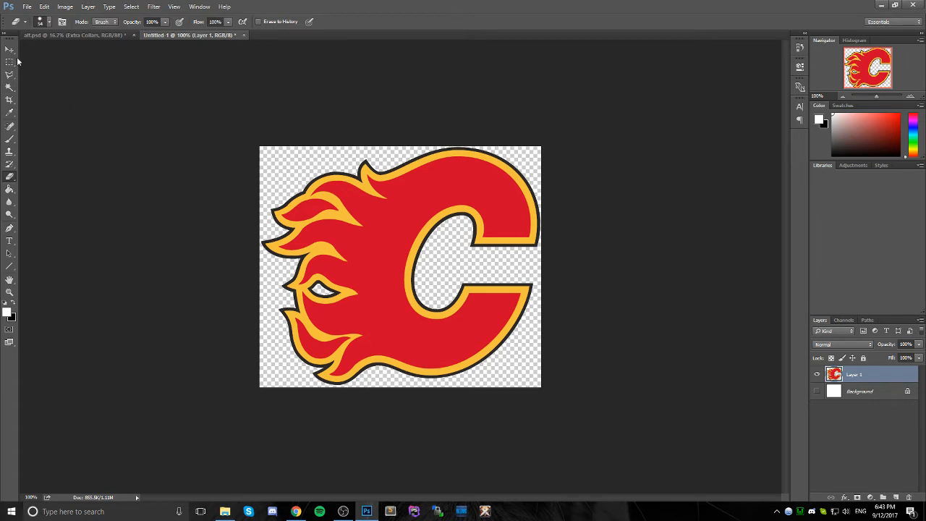
key("v")
key("ctrl+a")
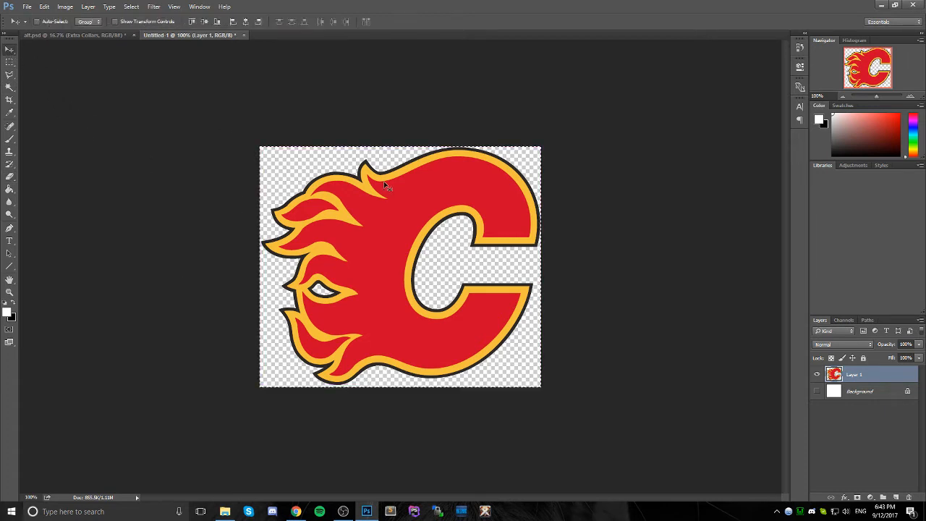
key("m")
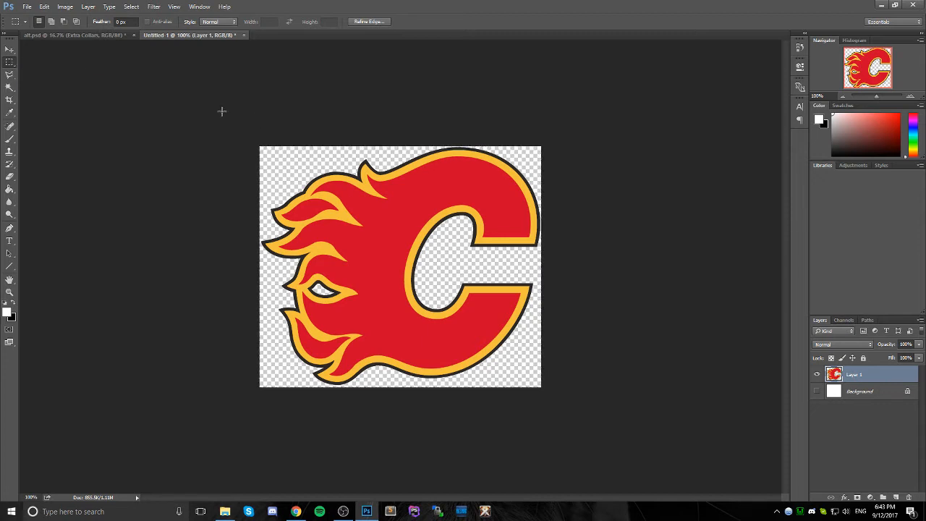
left_click_drag(221, 109, 654, 429)
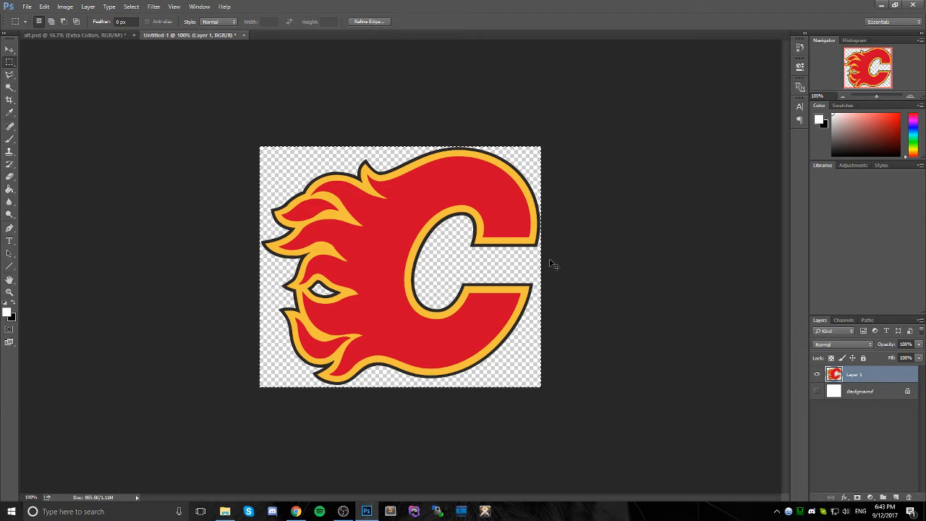
right_click(412, 233)
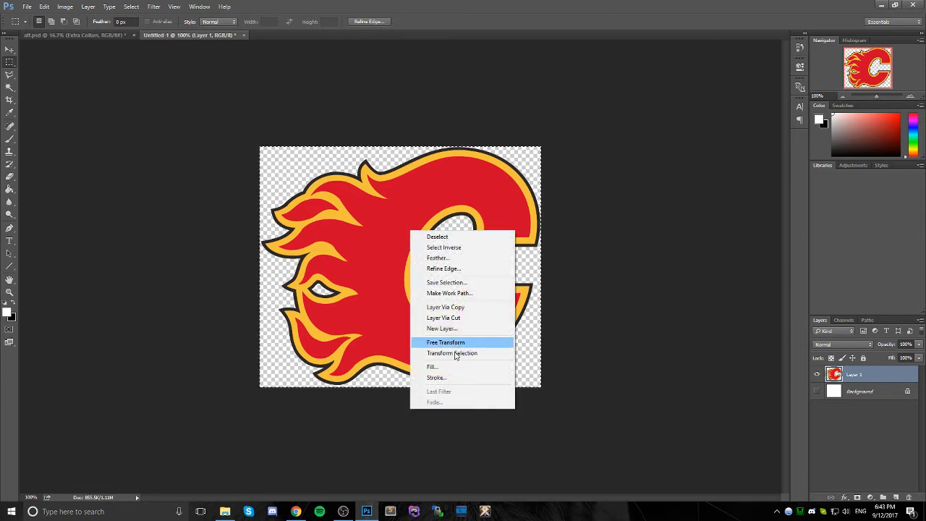
left_click(454, 5)
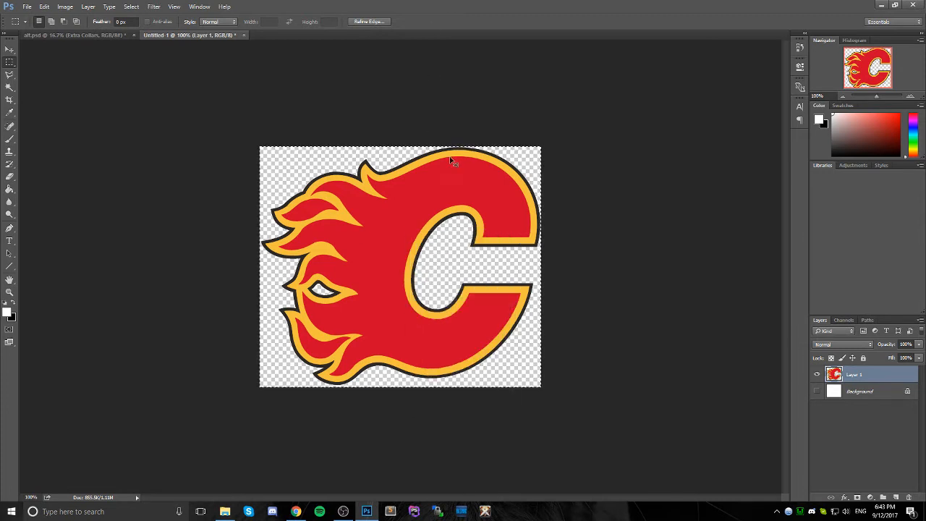
- Open the 3/4 Shoulder Design smart object from alt.psd and paste the Flames logo above its 84 layers
left_click(97, 34)
left_click(9, 51)
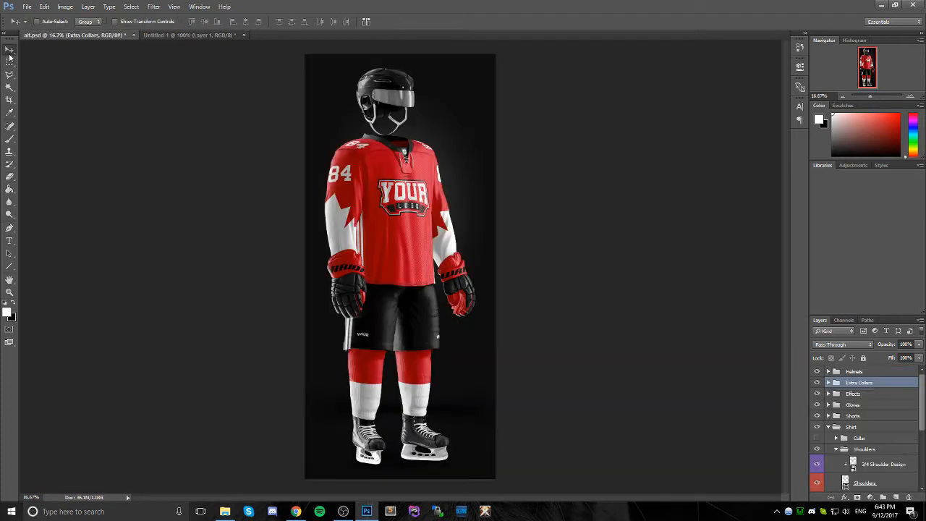
scroll(859, 412, "down", 3)
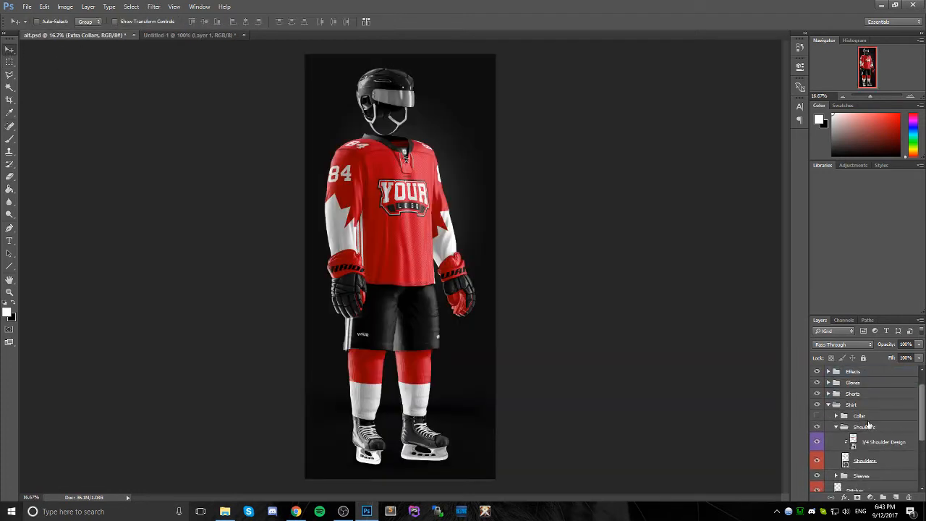
left_click(854, 430)
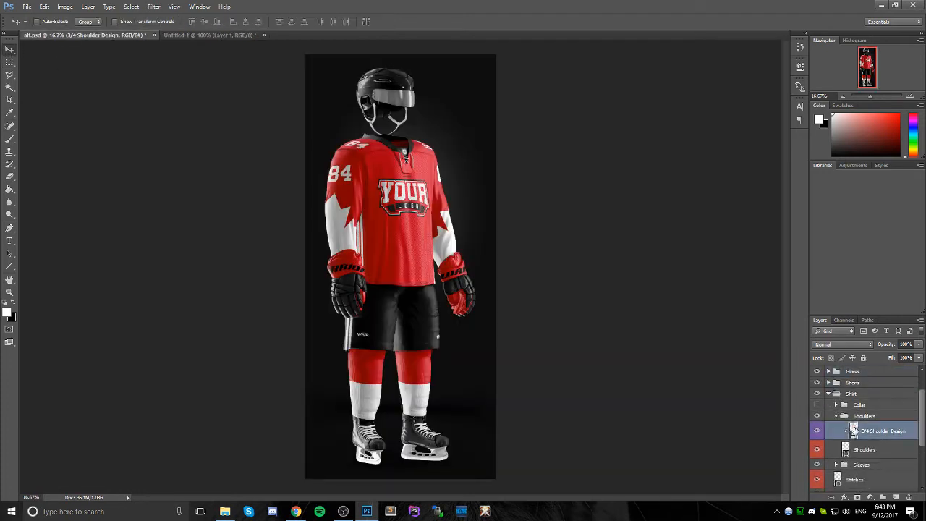
double_click(854, 430)
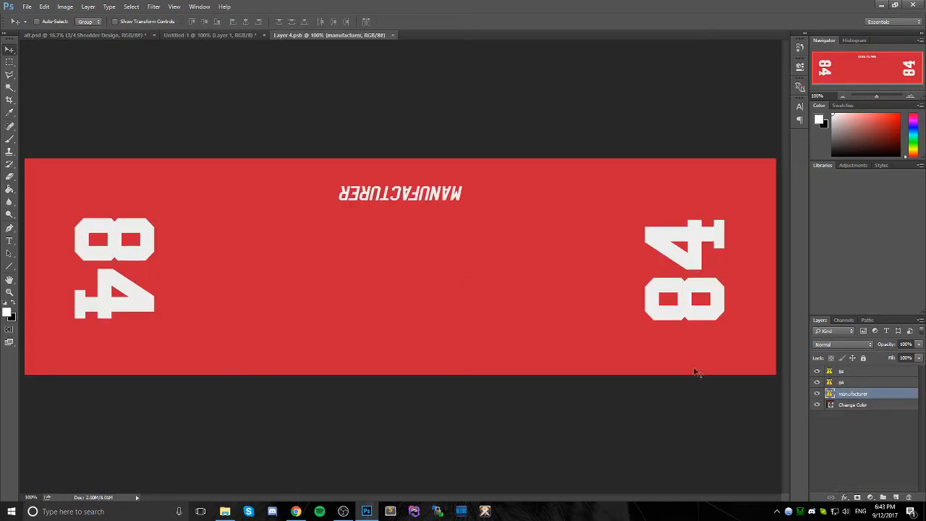
left_click(848, 372)
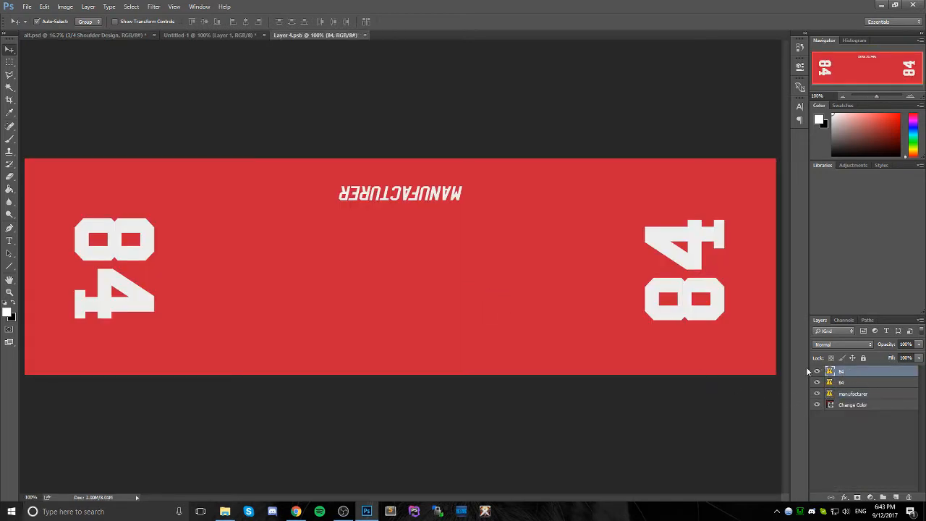
key("ctrl+v")
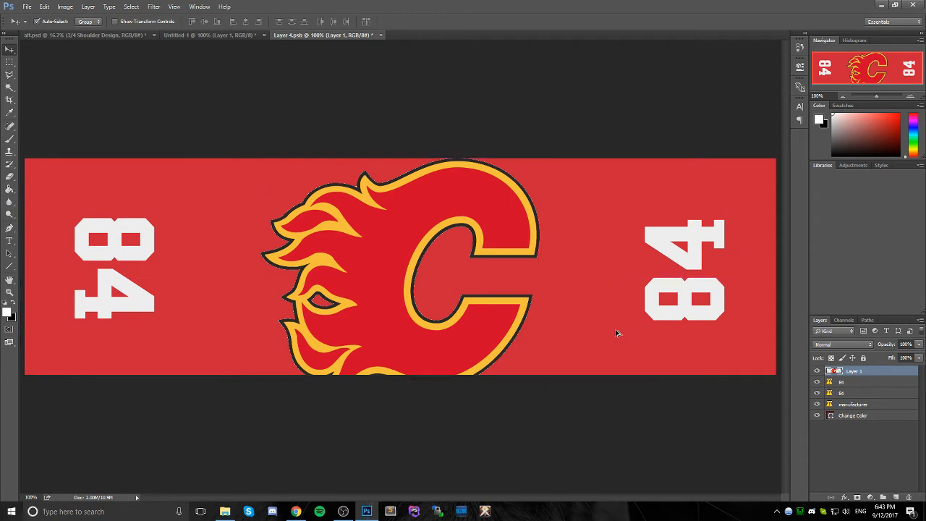
- Undo the logo paste and, in Untitled-1, trim the logo's edge by contracting its selection 1 pixel, inverting, deleting and deselecting
key("ctrl+z")
left_click(222, 34)
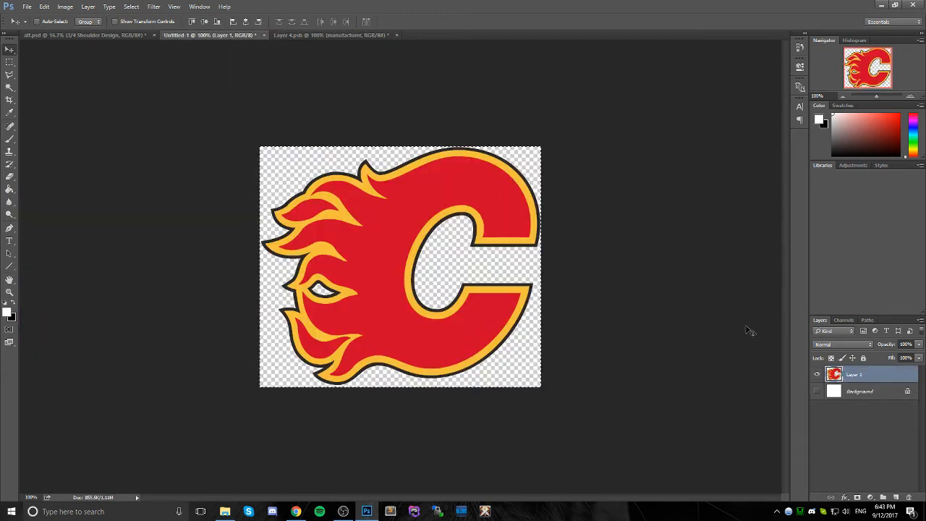
left_click(834, 374, "ctrl")
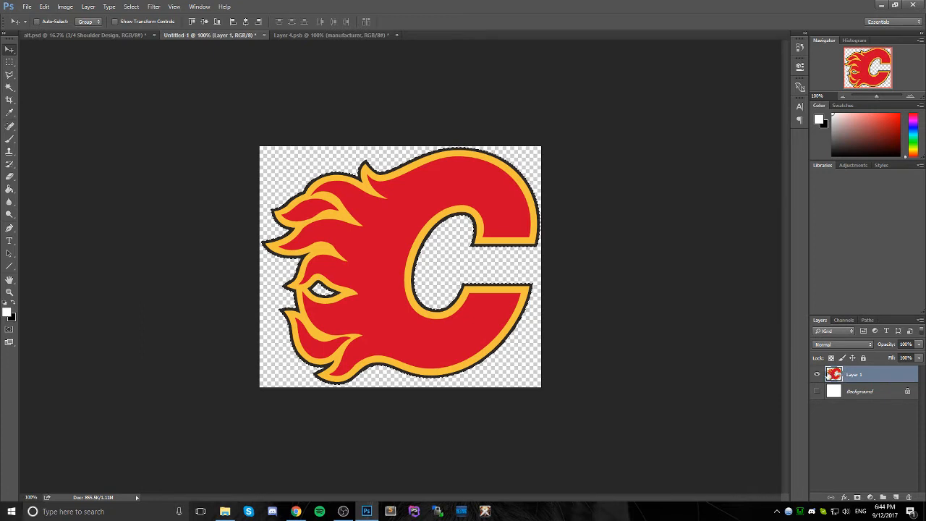
left_click(130, 6)
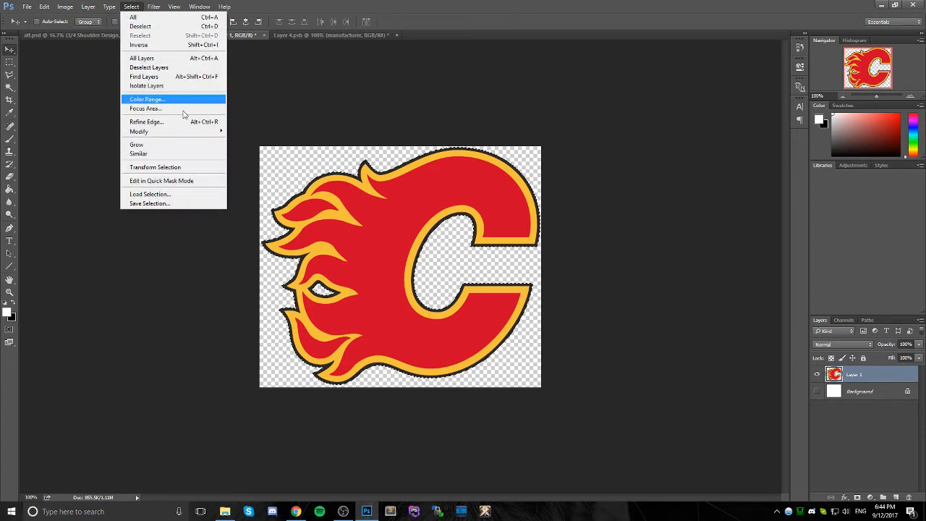
mouse_move(214, 131)
left_click(245, 159)
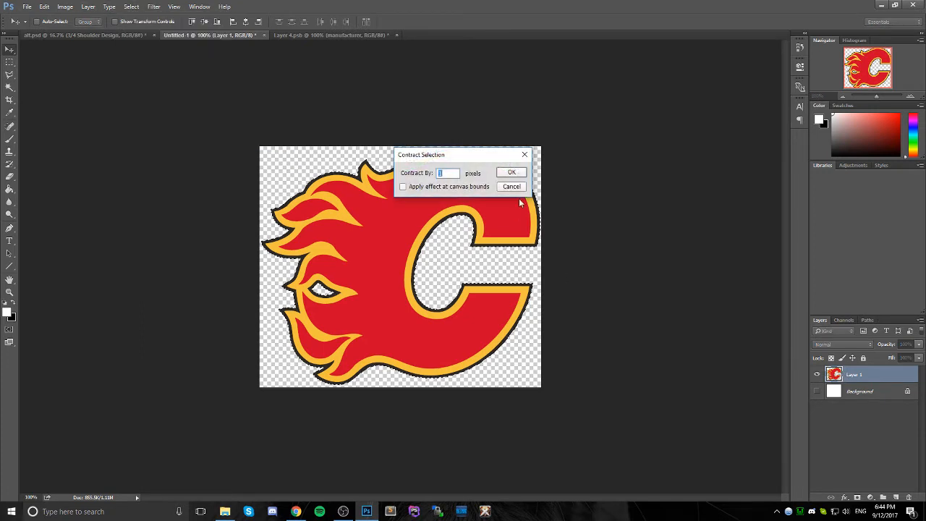
left_click(517, 175)
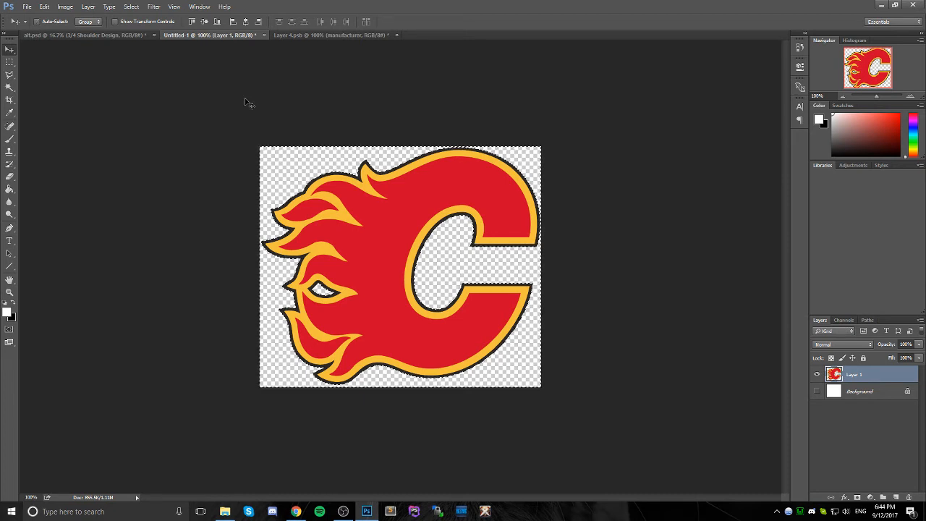
key("ctrl+d")
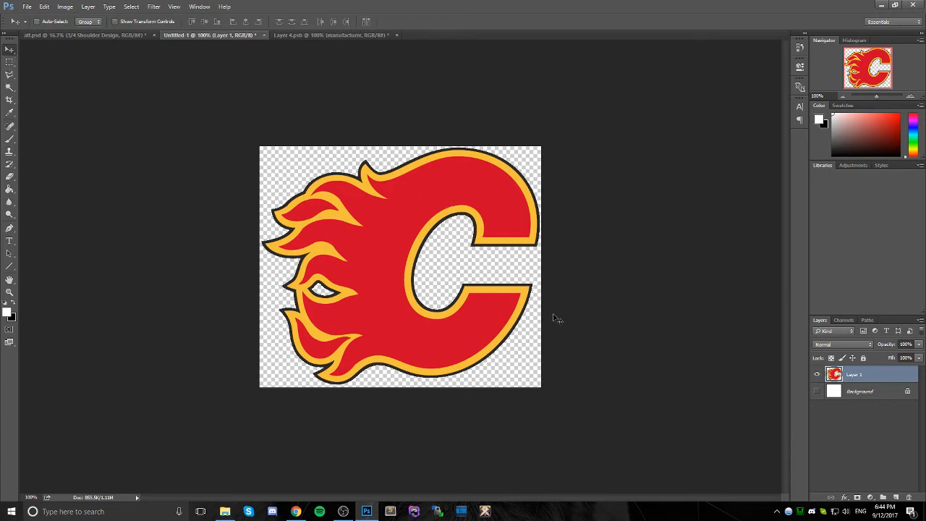
- Copy the whole trimmed logo canvas and paste it above the 84 layers in Layer 4.psb
key("ctrl+a")
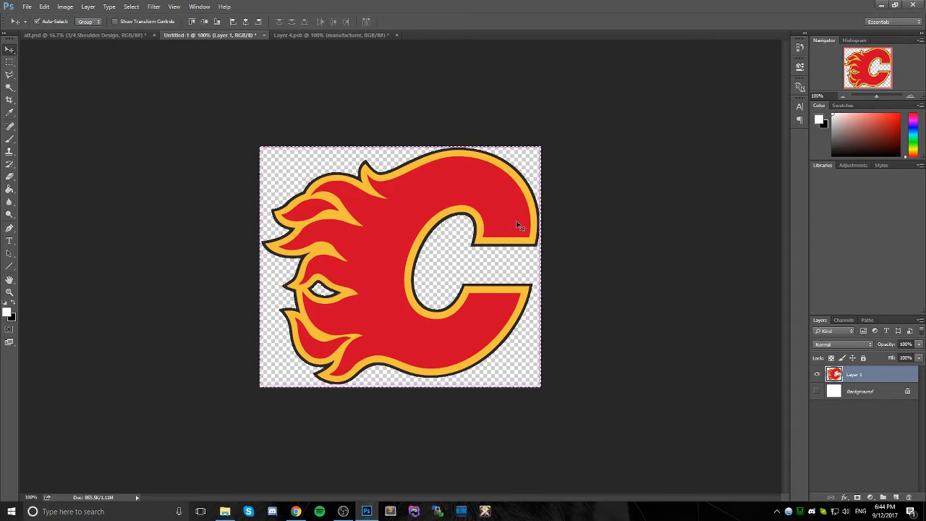
left_click(309, 36)
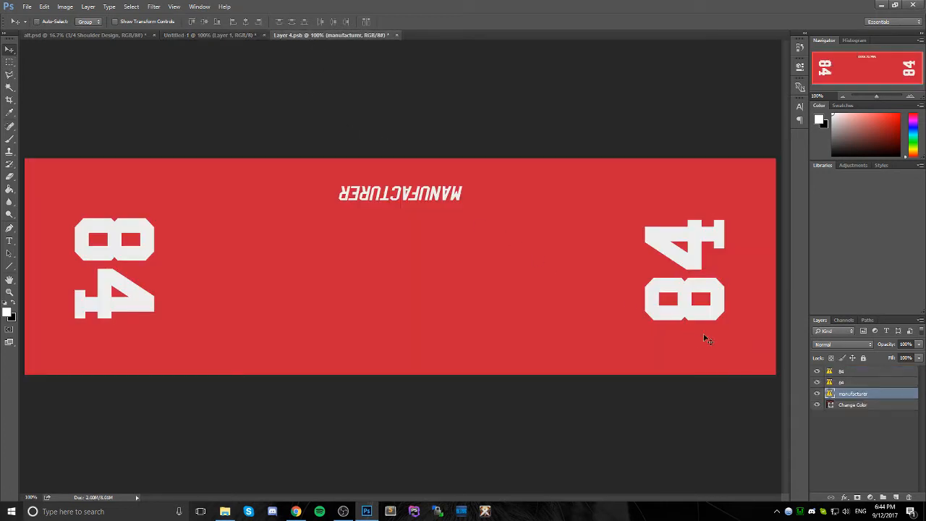
left_click(863, 372)
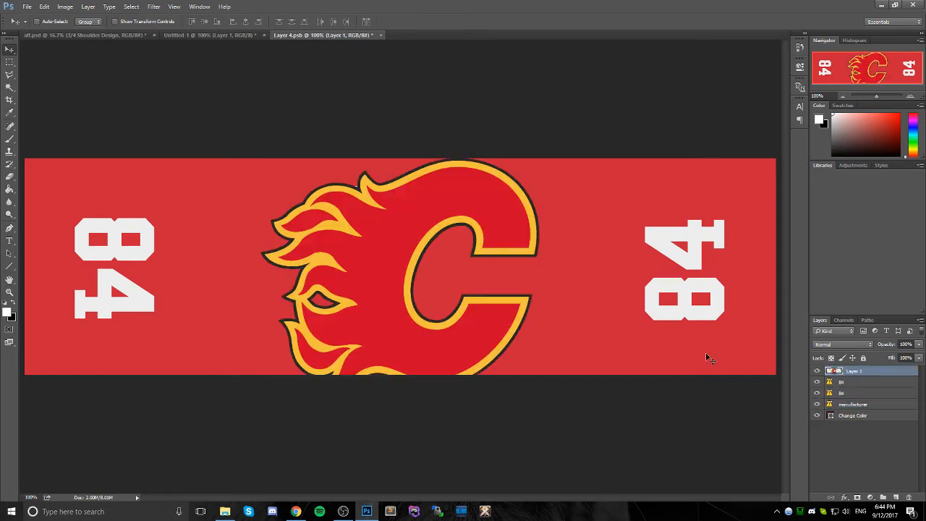
key("ctrl+v")
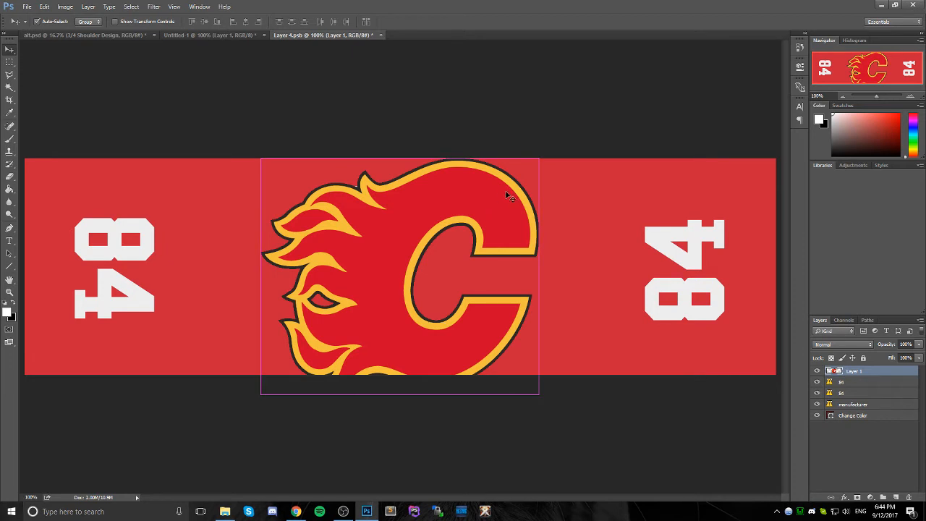
- Scale the pasted logo to about 33.8%, rotate it -90° and place it over the right-hand 84
key("ctrl+t")
left_click_drag(538, 167, 409, 268)
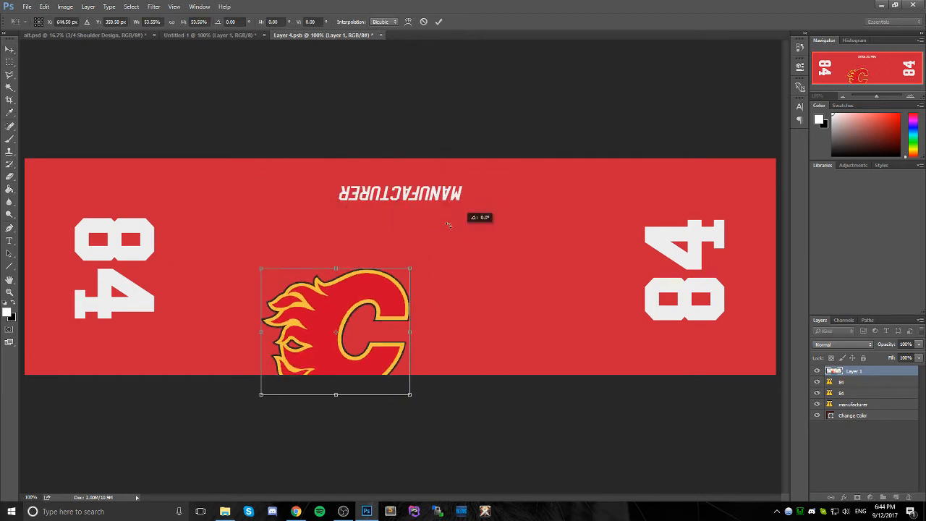
left_click_drag(448, 221, 242, 209)
left_click_drag(366, 304, 689, 249)
left_click_drag(604, 349, 668, 313)
left_click_drag(703, 241, 702, 265)
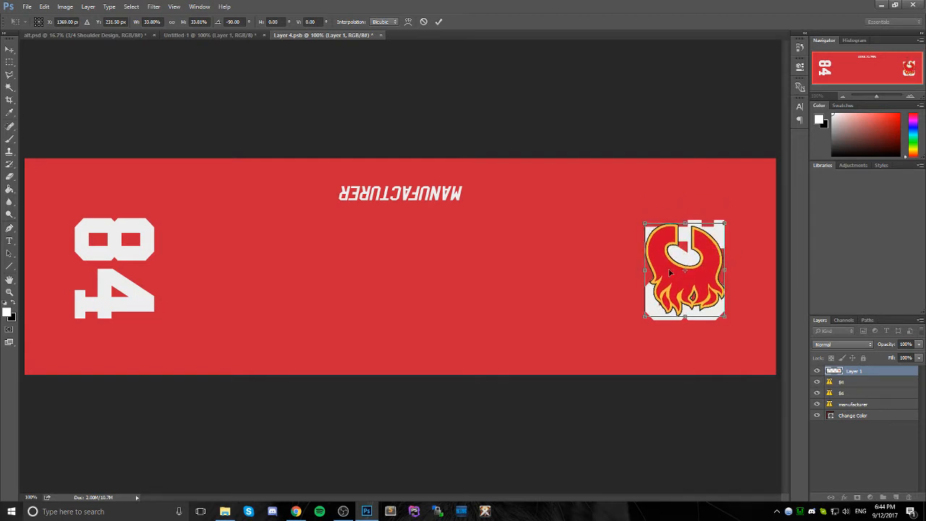
left_click(10, 49)
left_click(416, 194)
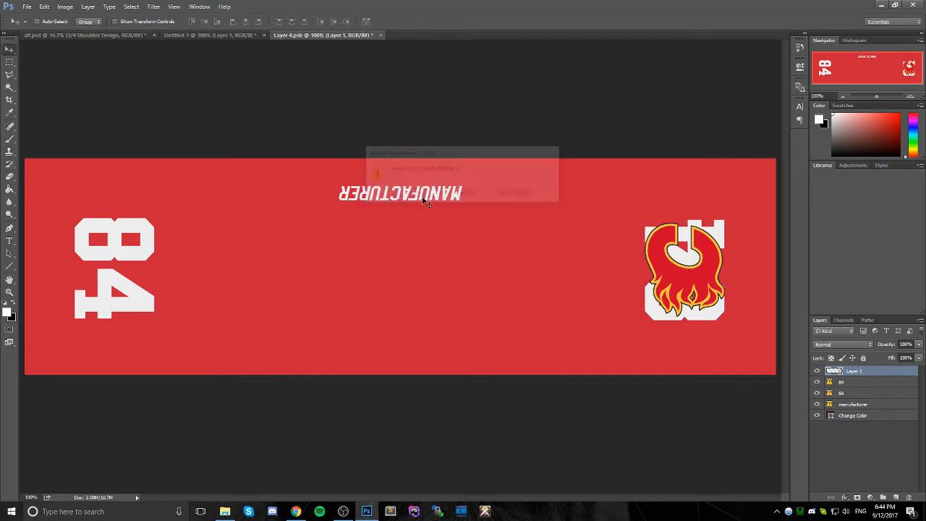
- Duplicate the logo layer, rotate the copy 180° and place it over the left-hand 84
left_click_drag(859, 374, 896, 497)
left_click_drag(694, 298, 259, 279)
key("ctrl+t")
left_click_drag(340, 217, 141, 318)
left_click_drag(261, 273, 142, 287)
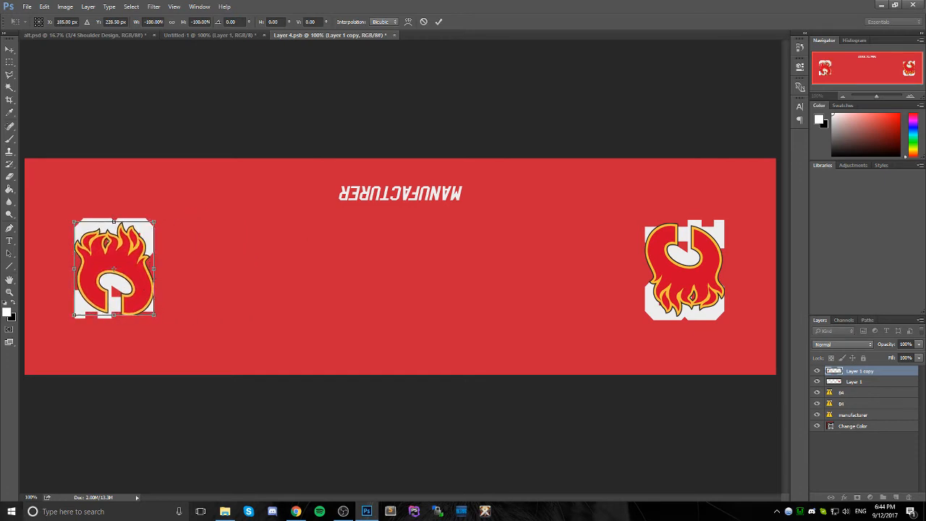
left_click(12, 47)
left_click(422, 198)
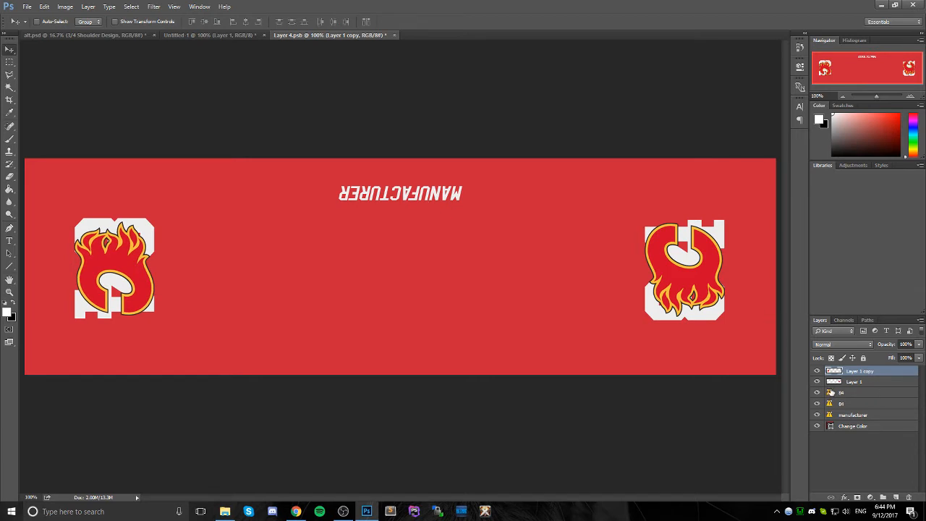
- Hide both 84 layers and the manufacturer layer
left_click(818, 392)
left_click(817, 403)
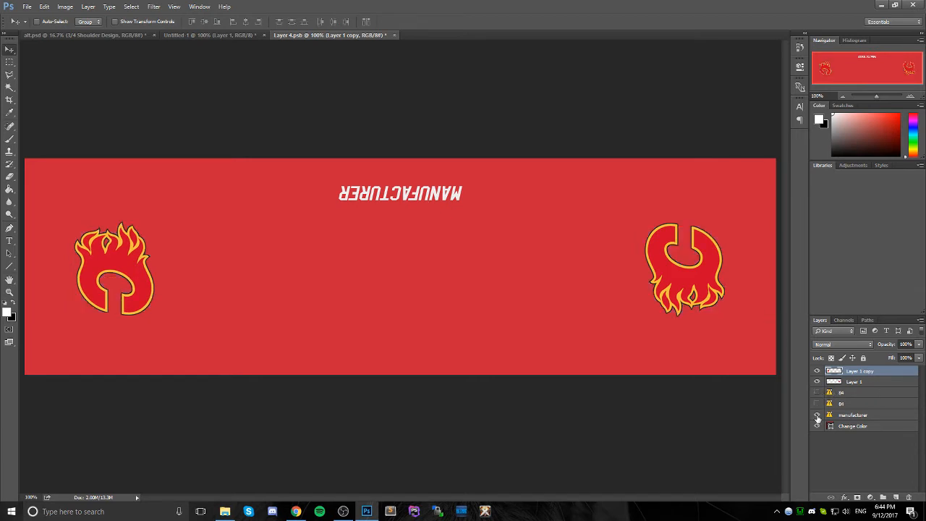
left_click(817, 415)
- Set the Change Color fill to the red sampled from the placed logo, cb0729, and save the file
double_click(830, 426)
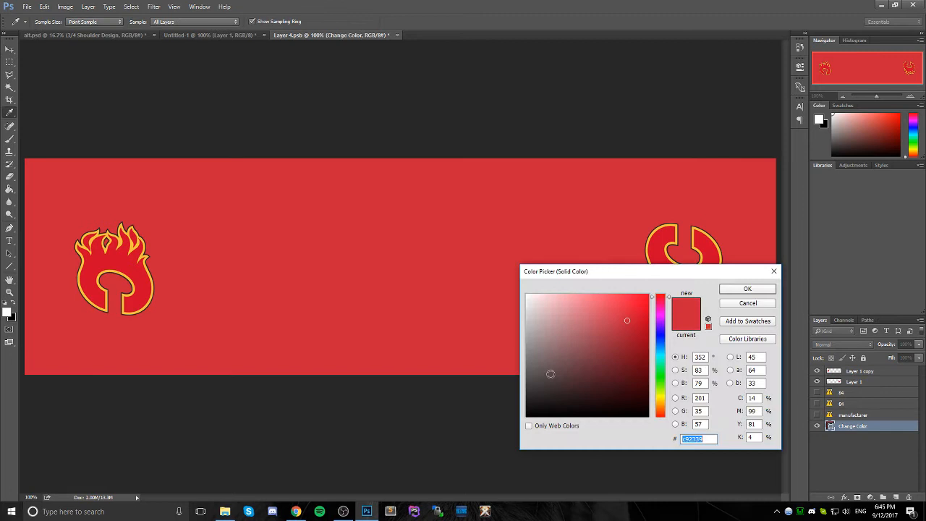
left_click(130, 260)
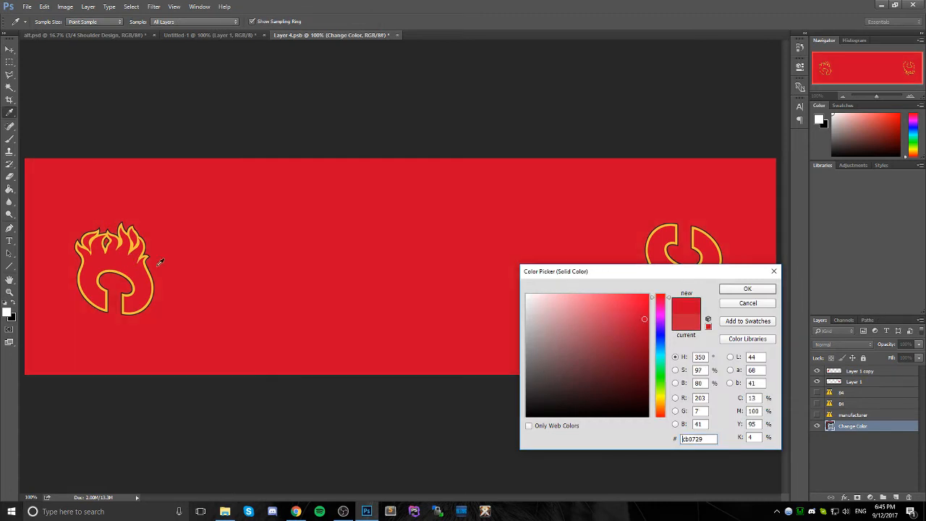
left_click(734, 289)
key("ctrl+s")
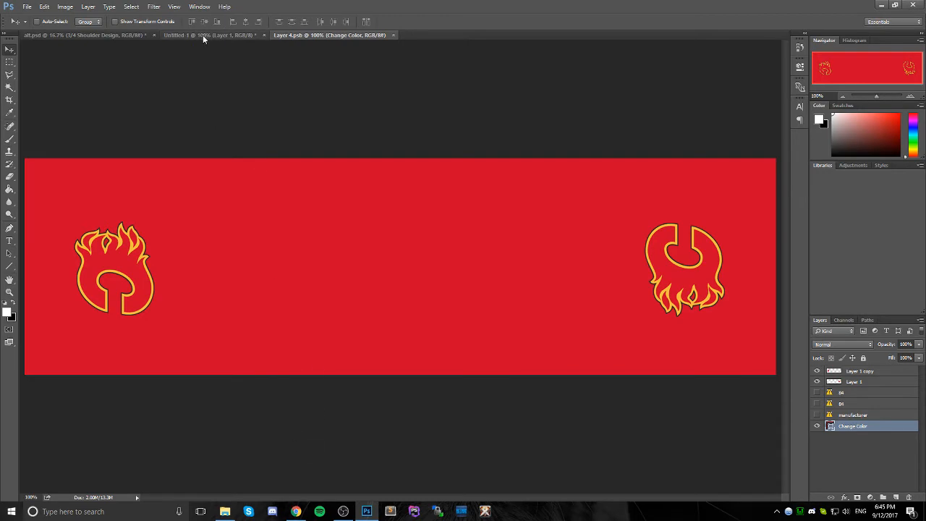
- Switch to Chrome, sample the red #C8102E from the Flames alternate logo, and return to Photoshop
left_click(296, 512)
left_click(245, 8)
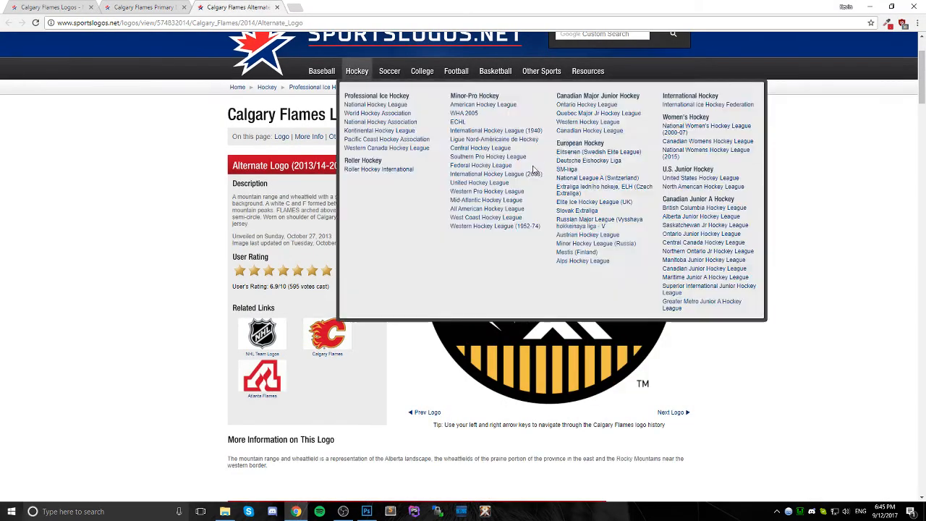
left_click(886, 23)
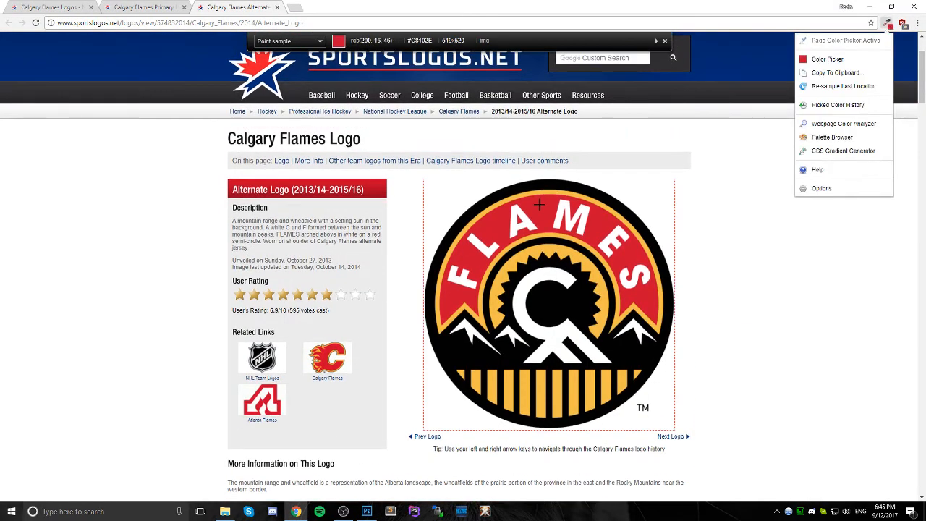
left_click(482, 315)
left_click(366, 512)
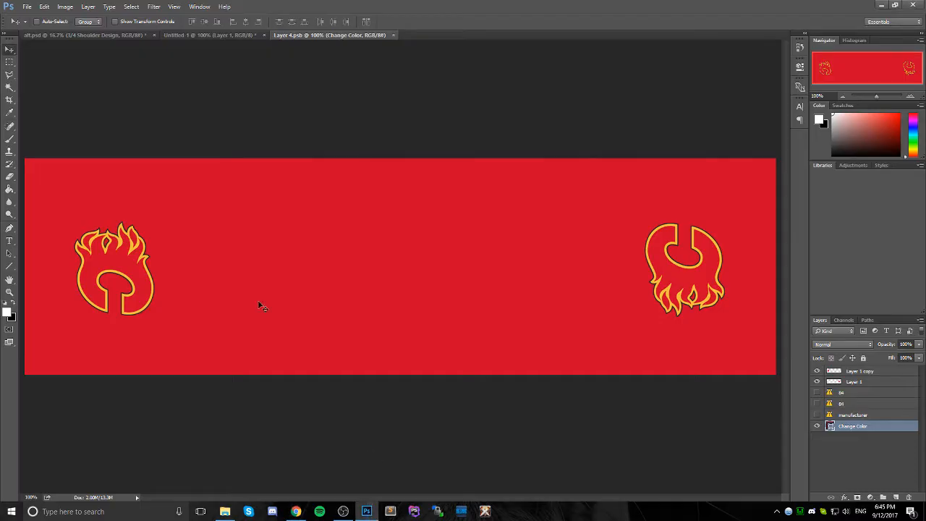
double_click(830, 427)
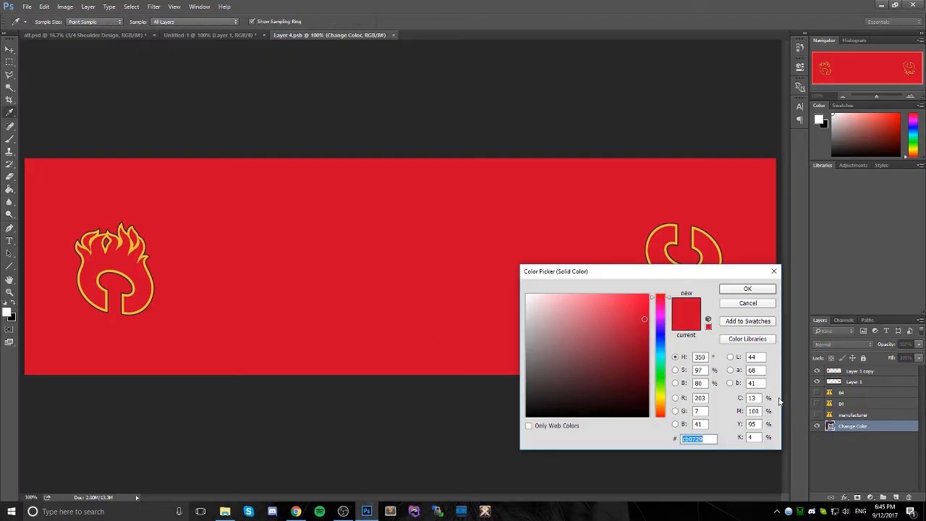
type("C8102E")
left_click(754, 304)
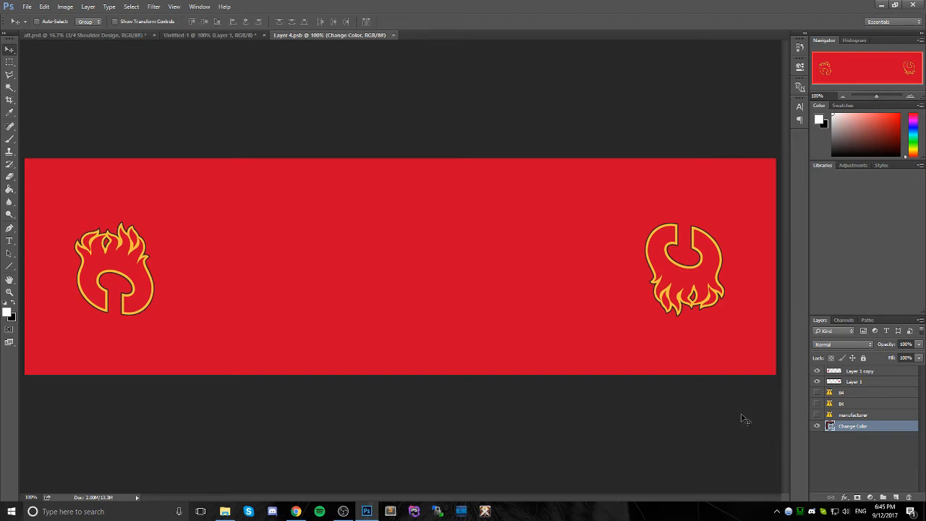
- Set the Change Color fill to C8102E and sample the same red from the canvas as the foreground colour
double_click(831, 426)
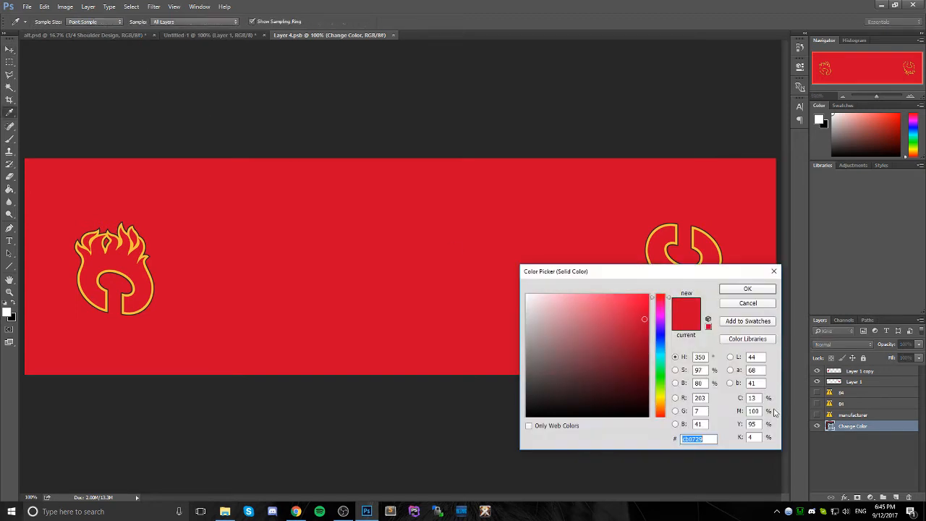
left_click(745, 291)
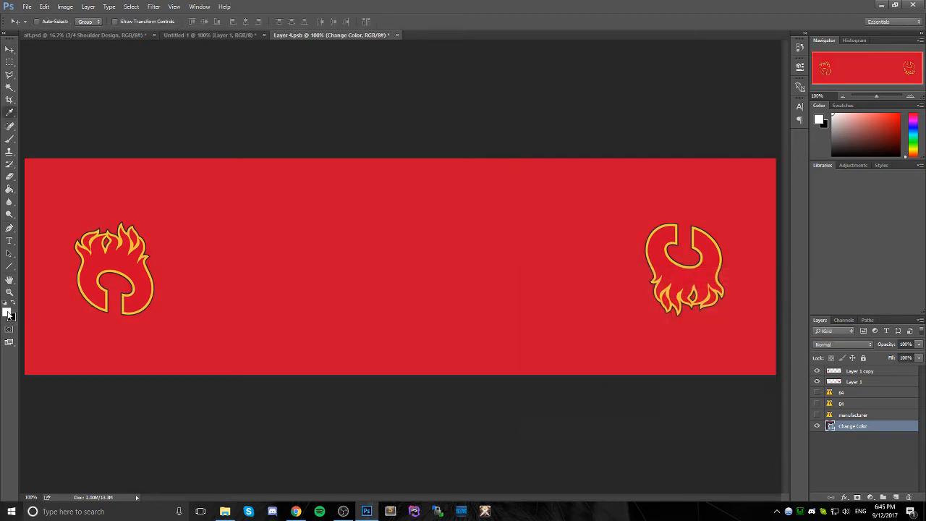
left_click(8, 312)
left_click(442, 317)
key("Return")
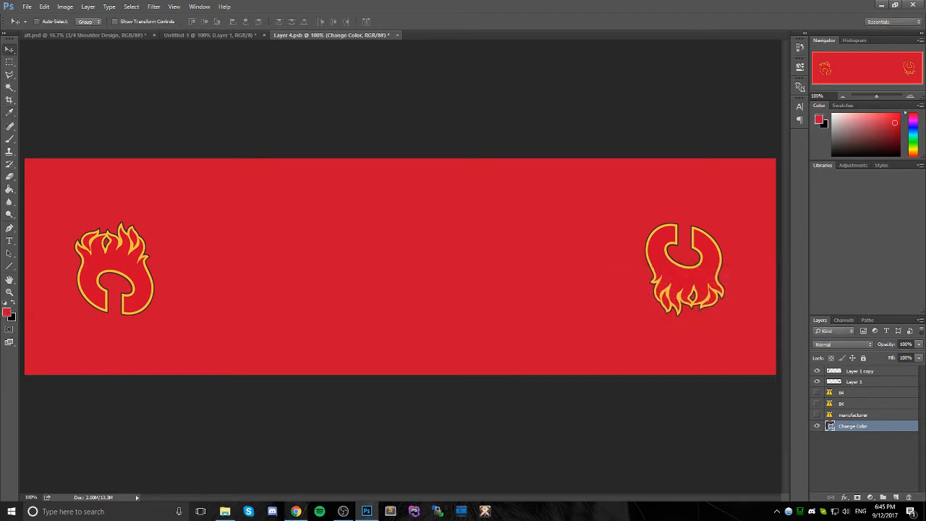
- Sample the gold from the Flames alternate logo in Chrome and make F1BE48 Photoshop's foreground colour, with the red as background
left_click(295, 511)
left_click(889, 23)
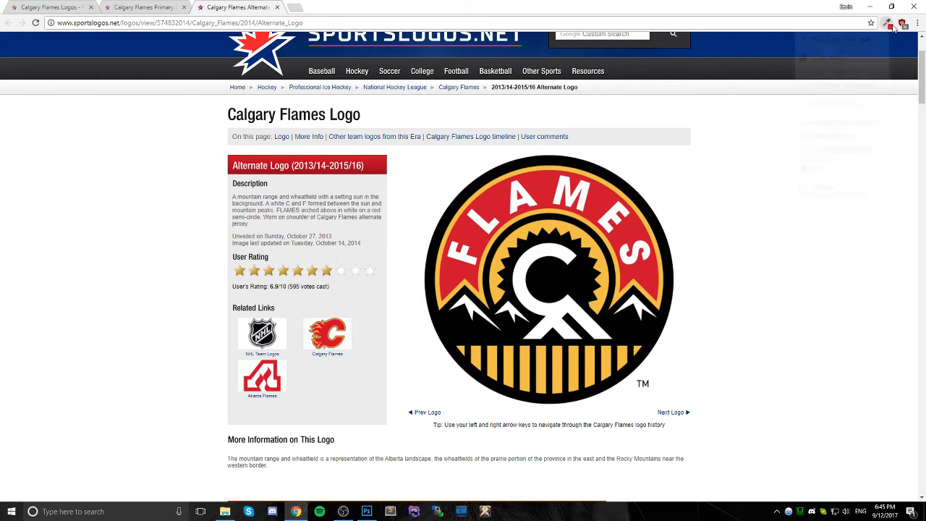
left_click(536, 249)
left_click(366, 511)
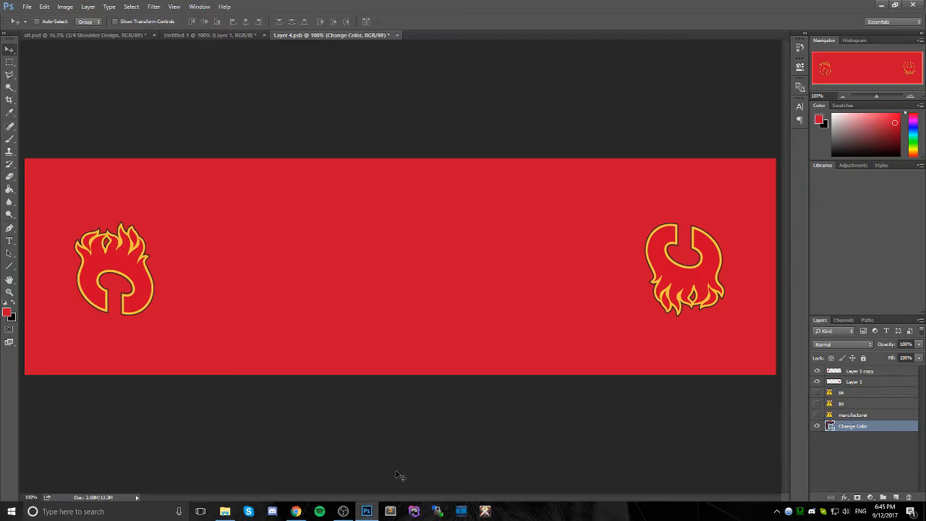
key("x")
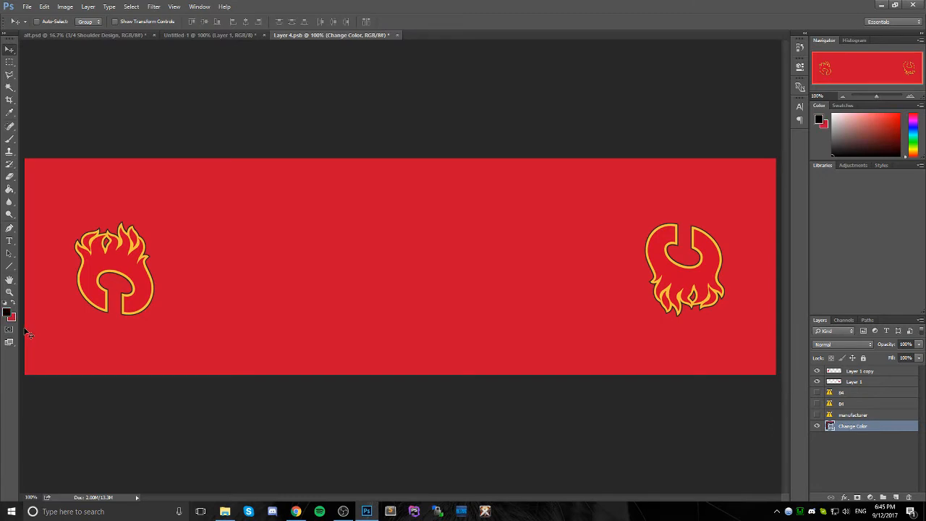
left_click(9, 316)
key("ctrl+v")
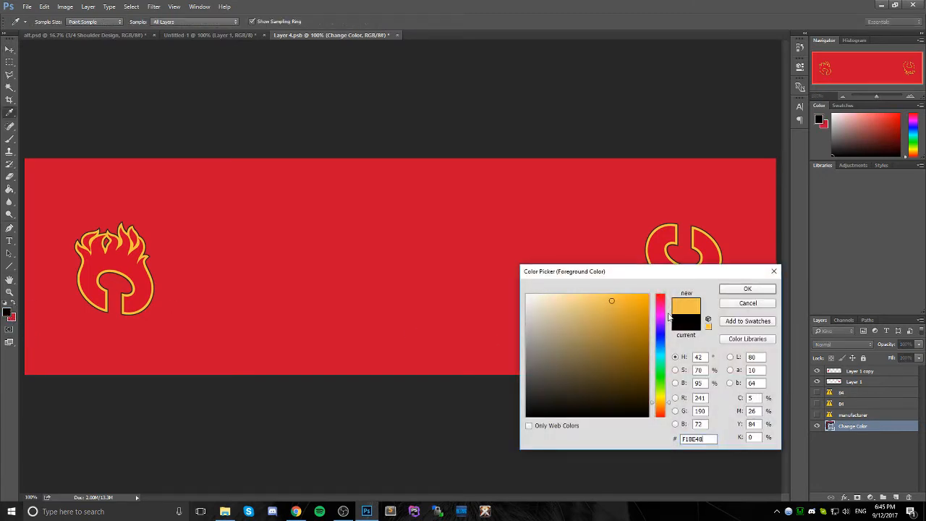
left_click(741, 289)
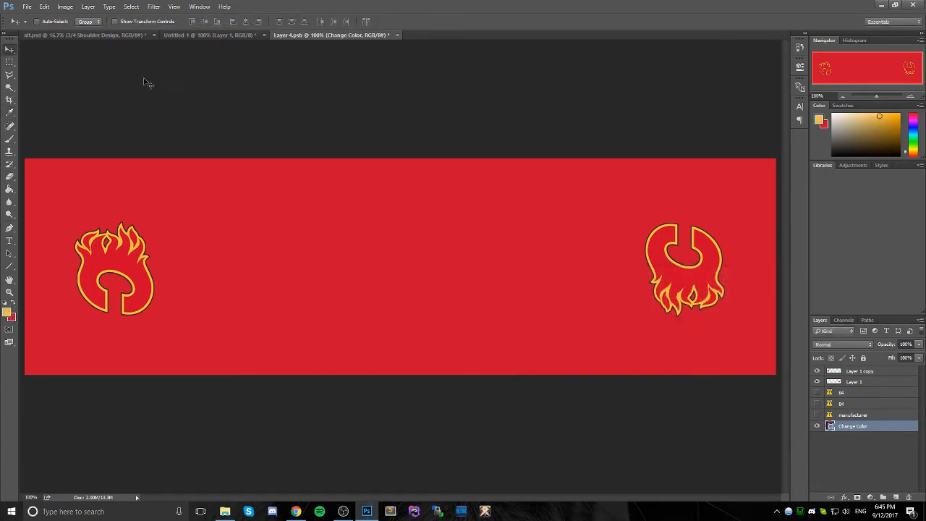
- Check the red shoulders on the mockup, and set the shoulder design's Change Color fill to near-black 151515 and save it
left_click(131, 35)
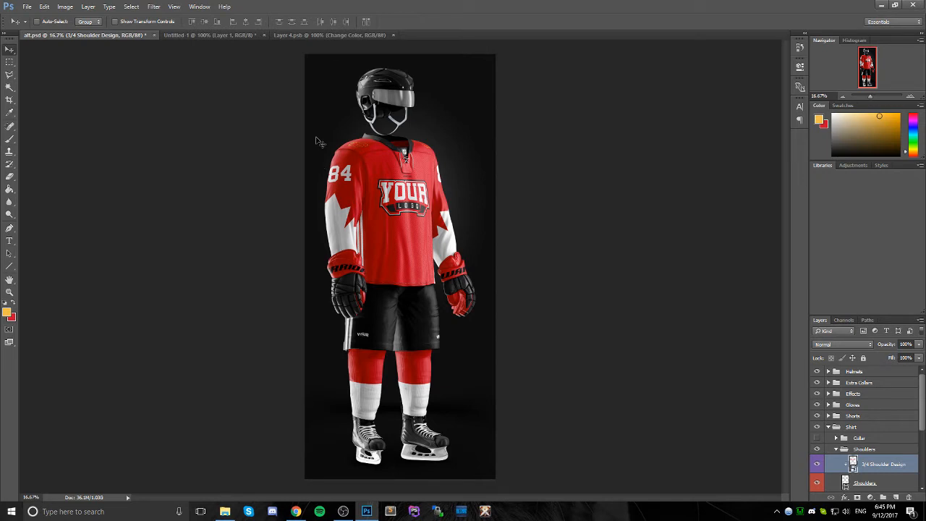
left_click(310, 35)
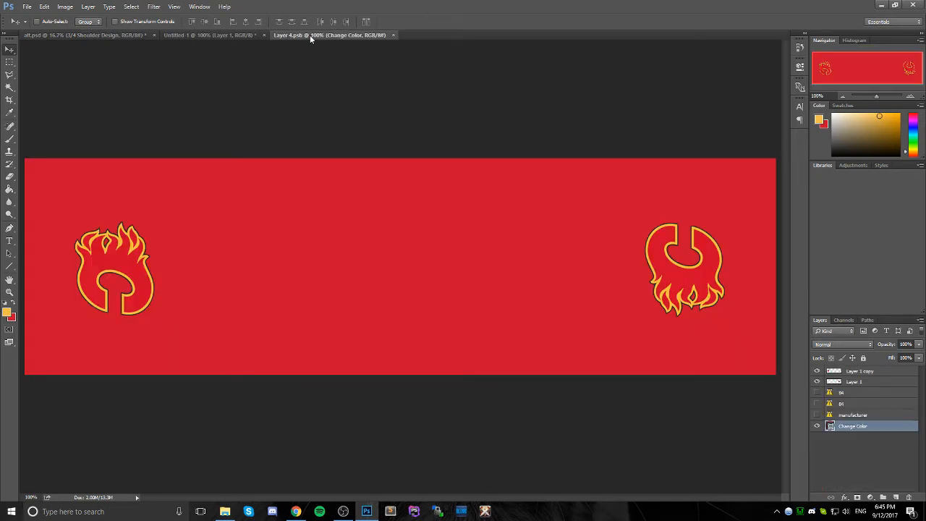
double_click(831, 426)
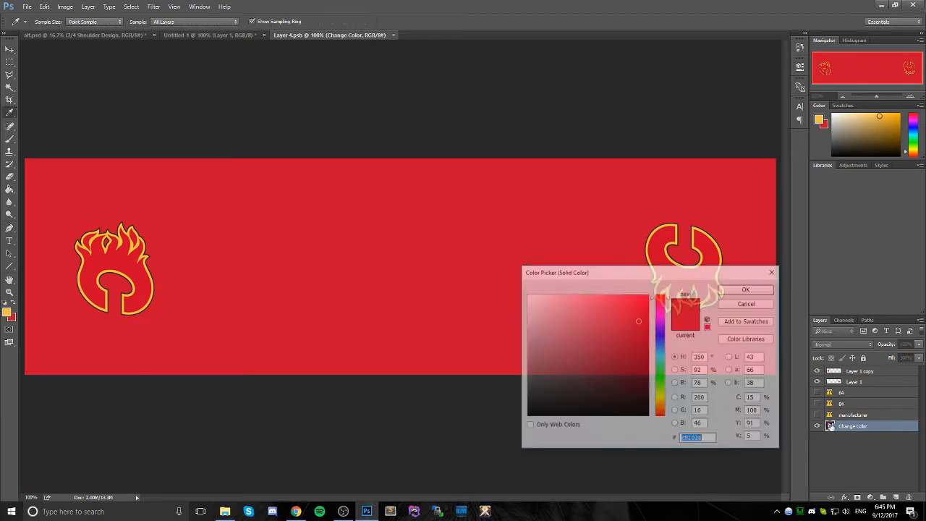
type("000000")
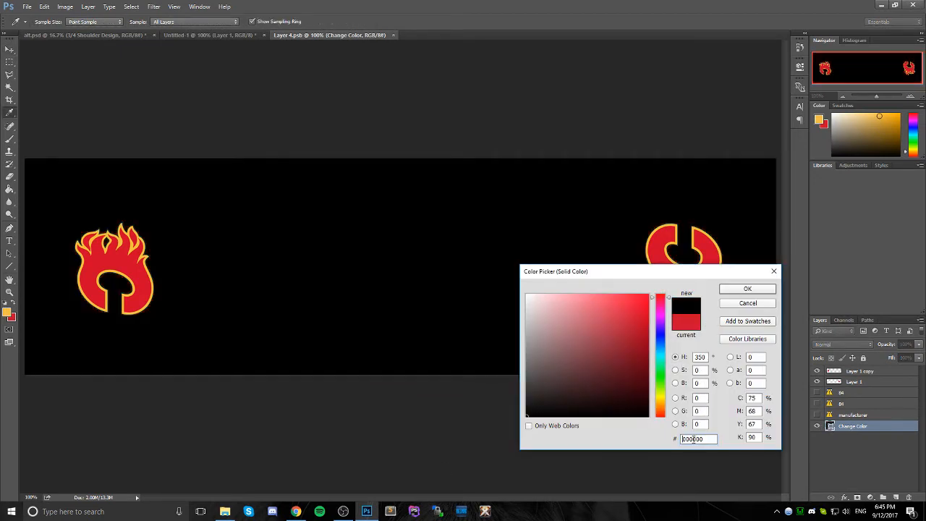
double_click(693, 439)
type("151515")
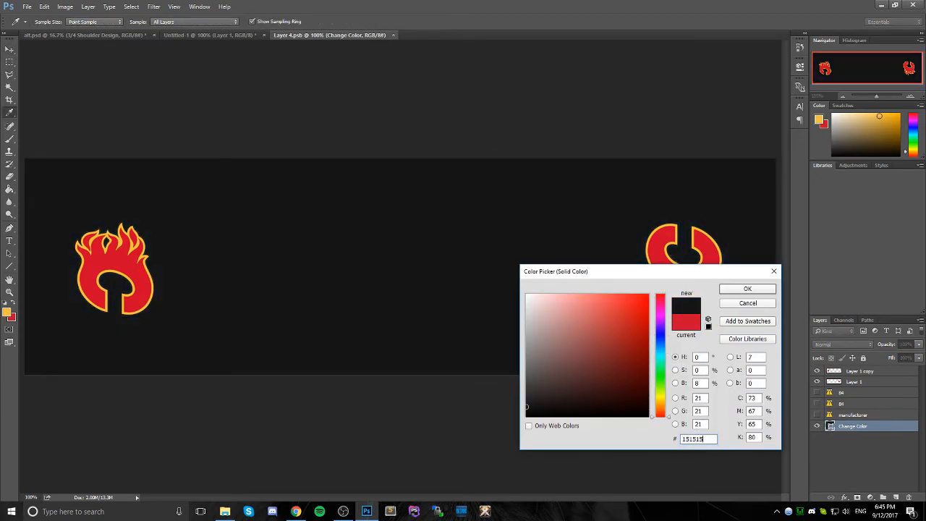
double_click(693, 439)
left_click(747, 290)
key("v")
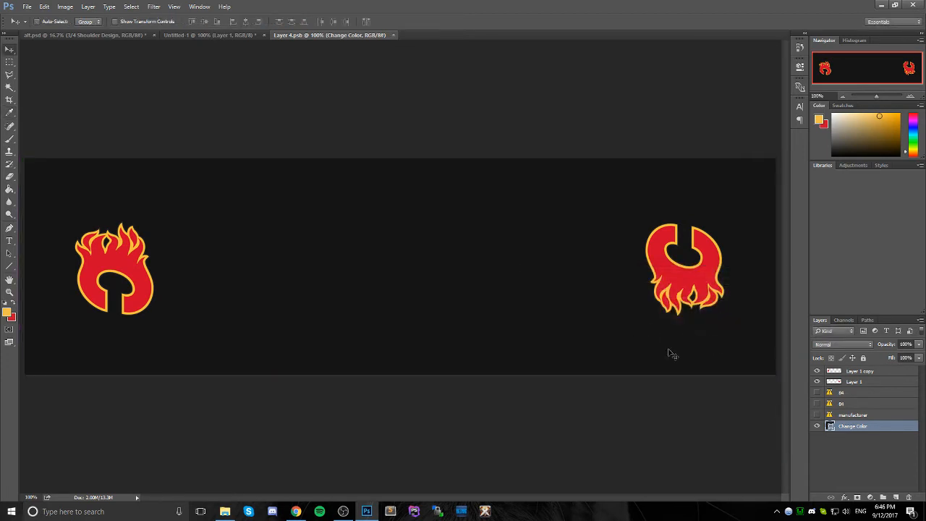
- Recheck the hex code of the Change Color fill and close the shoulder design document
double_click(830, 426)
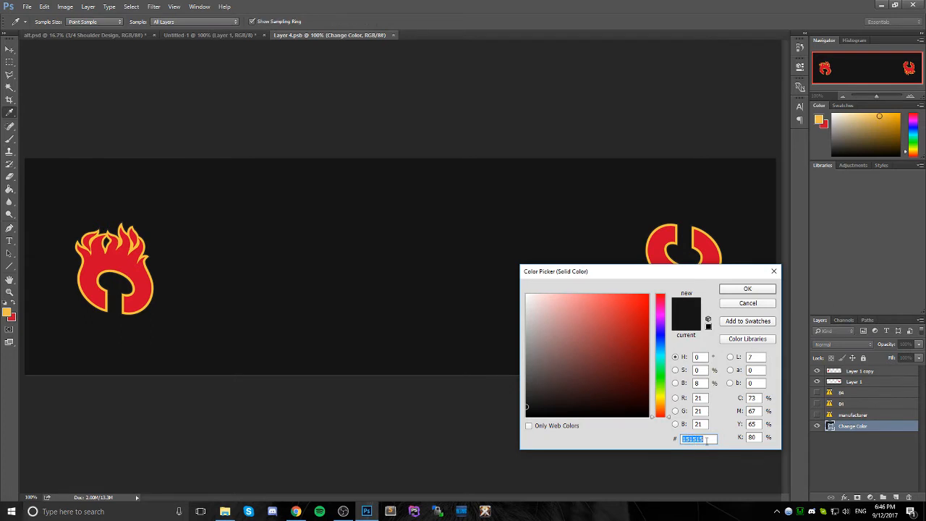
left_click(749, 289)
key("v")
left_click(393, 35)
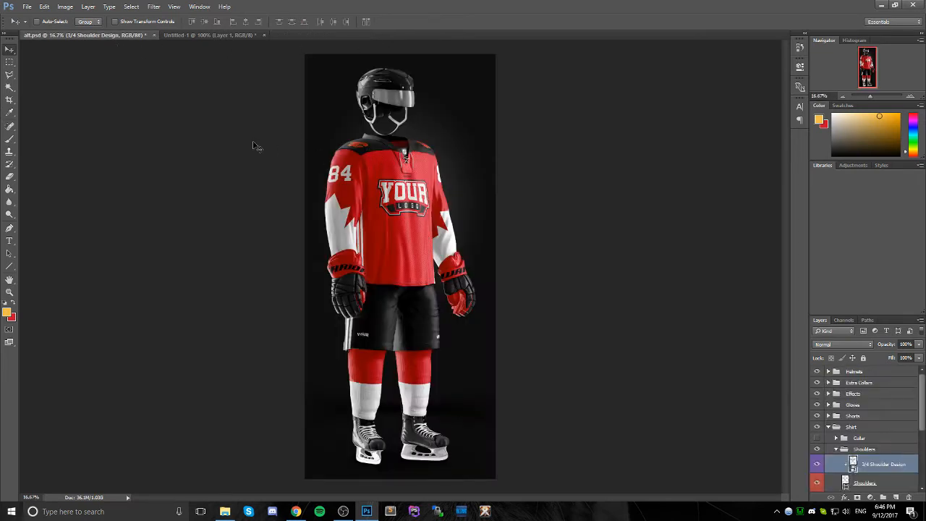
- Collapse the Shoulders group in the mockup and open the 3/4 Right Sleeve Design smart object from the Sleeves group
left_click(196, 36)
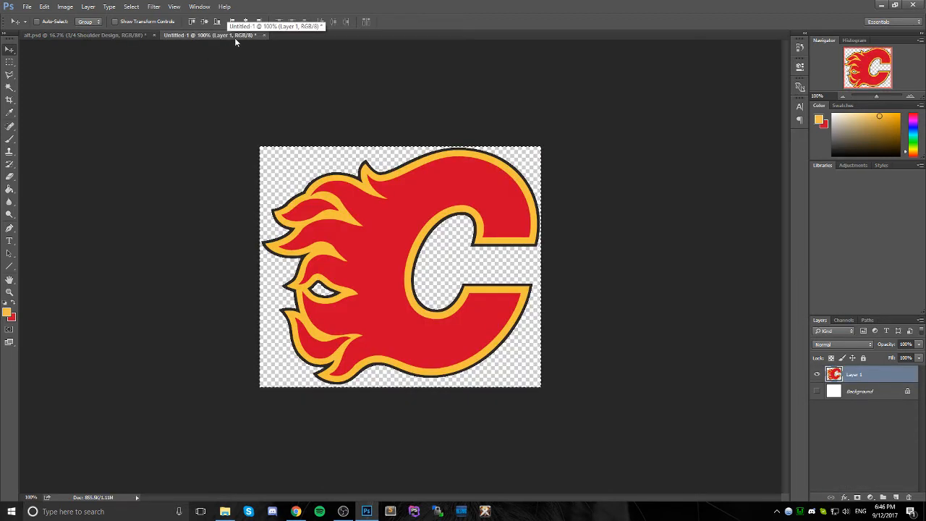
left_click_drag(295, 154, 197, 98)
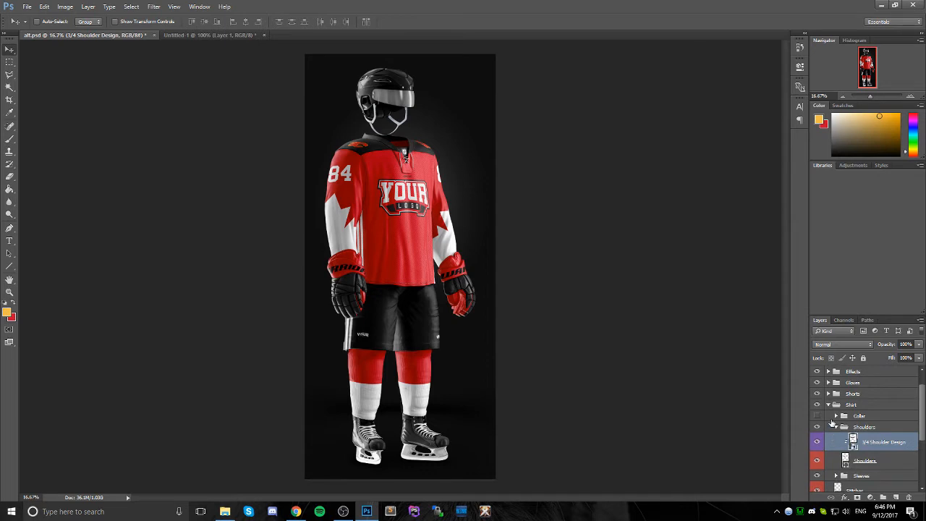
left_click(837, 428)
scroll(838, 432, "down", 2)
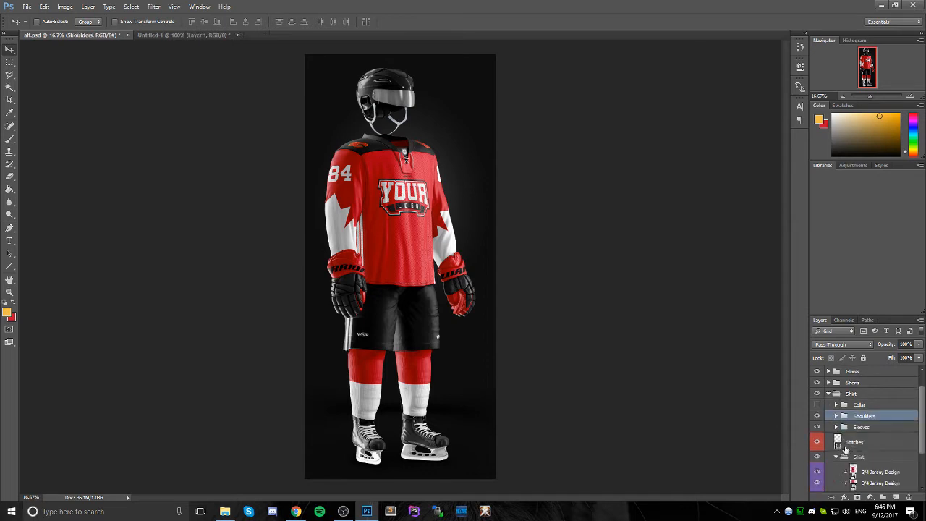
left_click(836, 417)
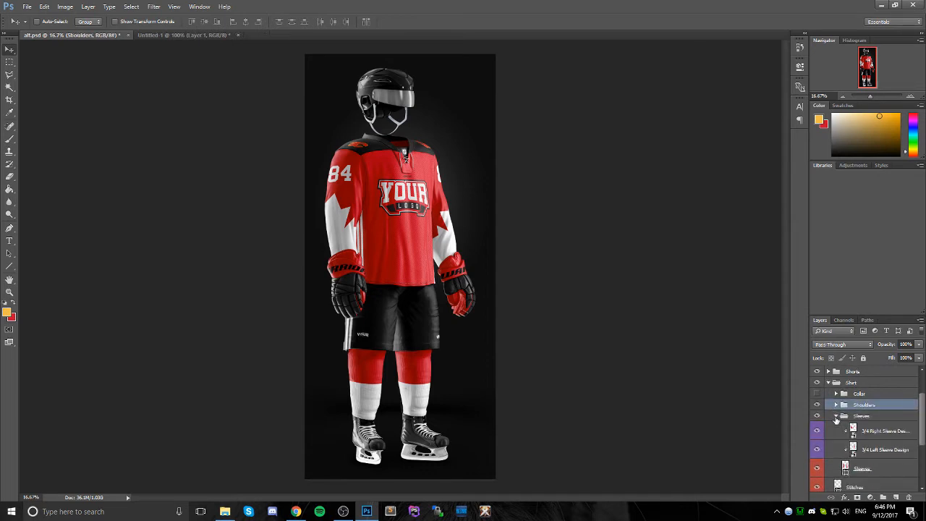
scroll(836, 420, "down", 1)
left_click(872, 421)
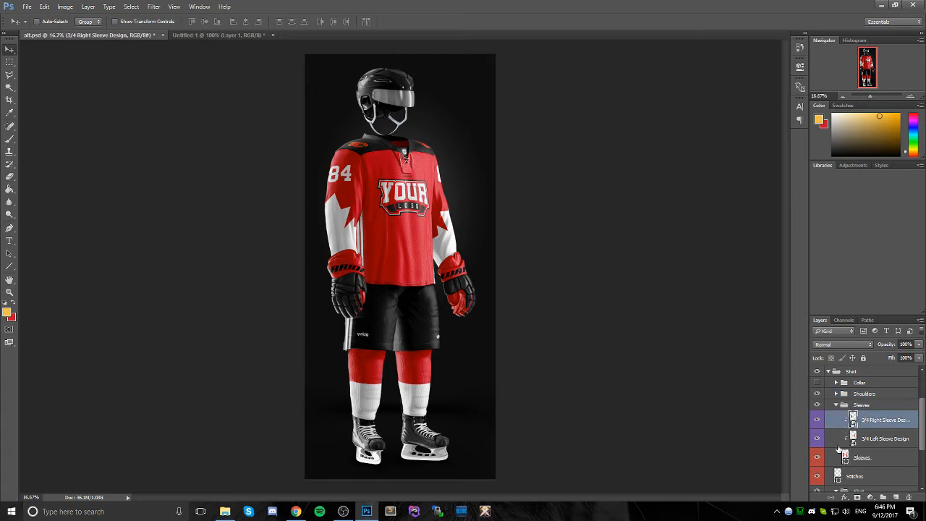
double_click(853, 419)
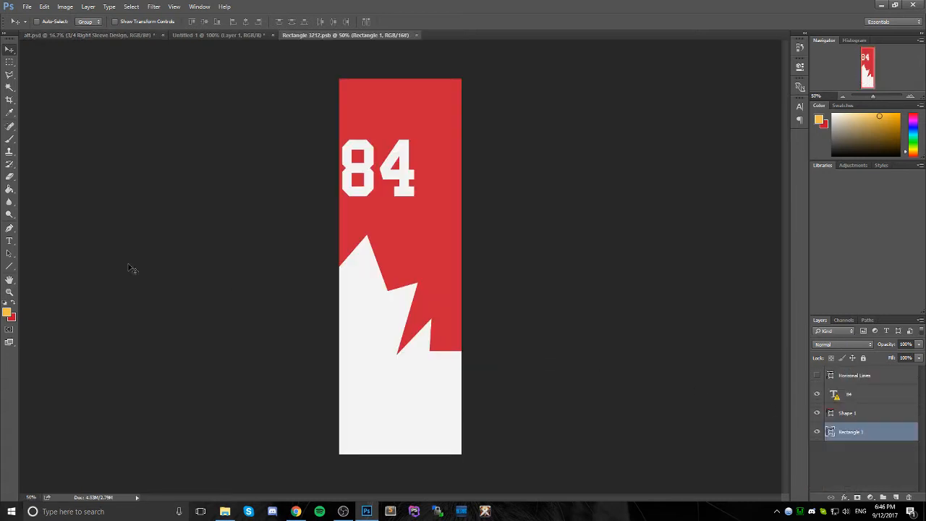
- Draw a white horizontal line 108 px thick and about 826 px long on a new top layer, crossing the sleeve just below the number 84
left_click(9, 266)
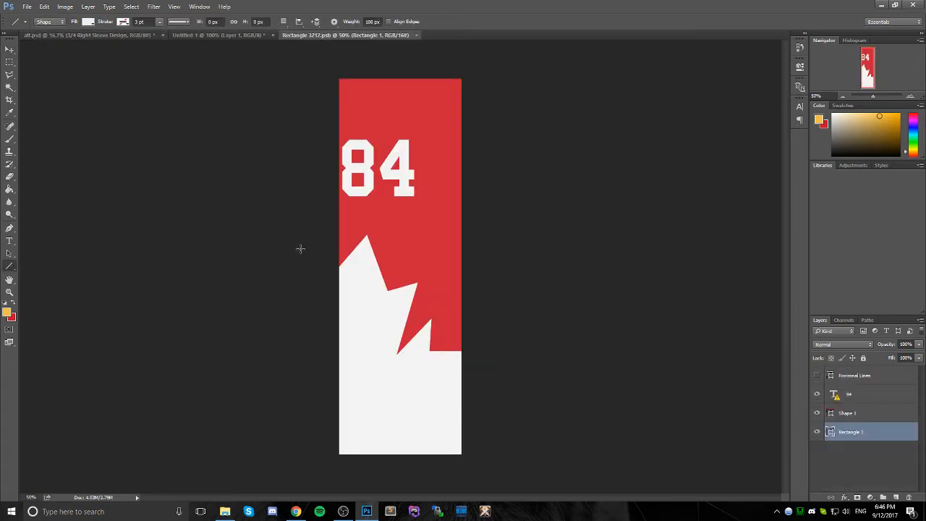
left_click(817, 375)
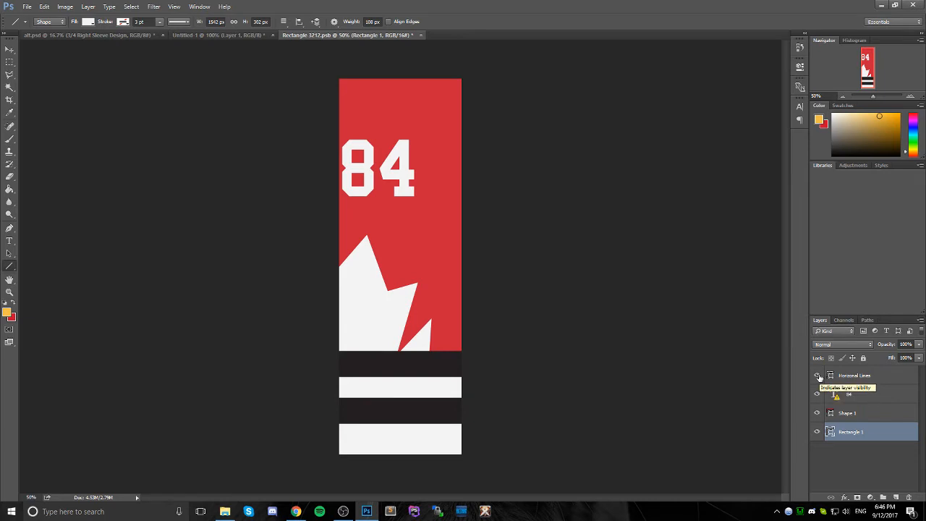
left_click(817, 375)
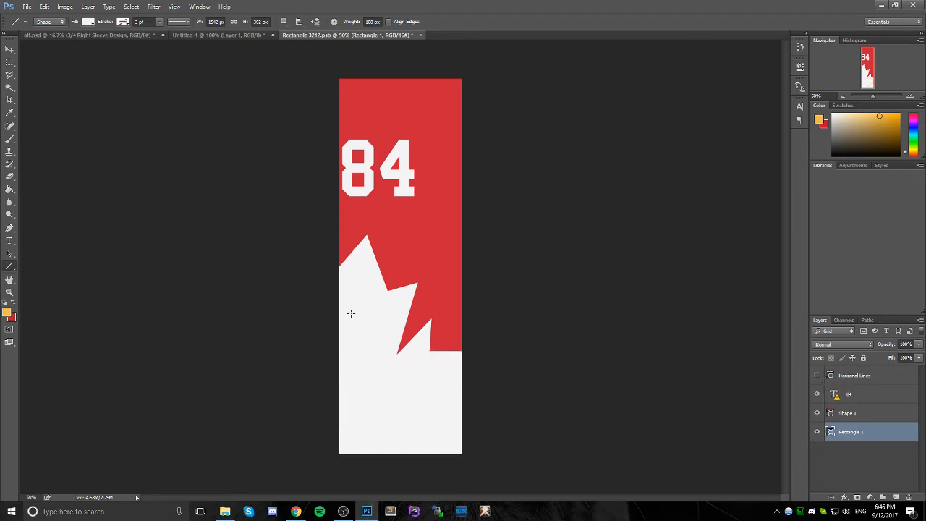
left_click(852, 381)
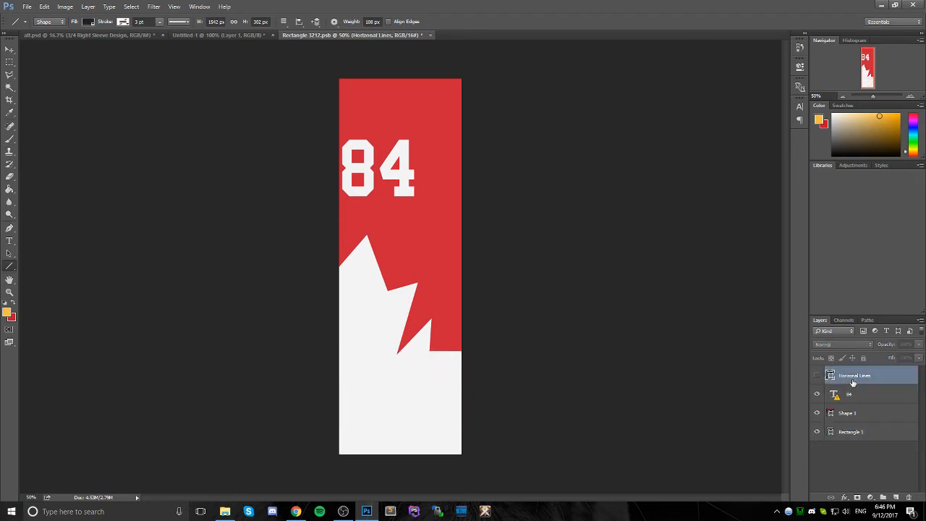
left_click(896, 497)
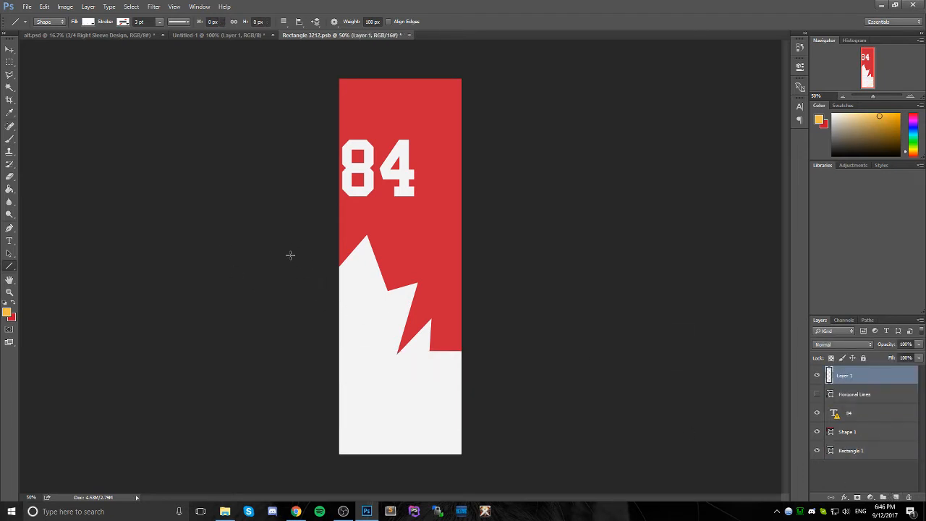
left_click_drag(290, 255, 490, 255)
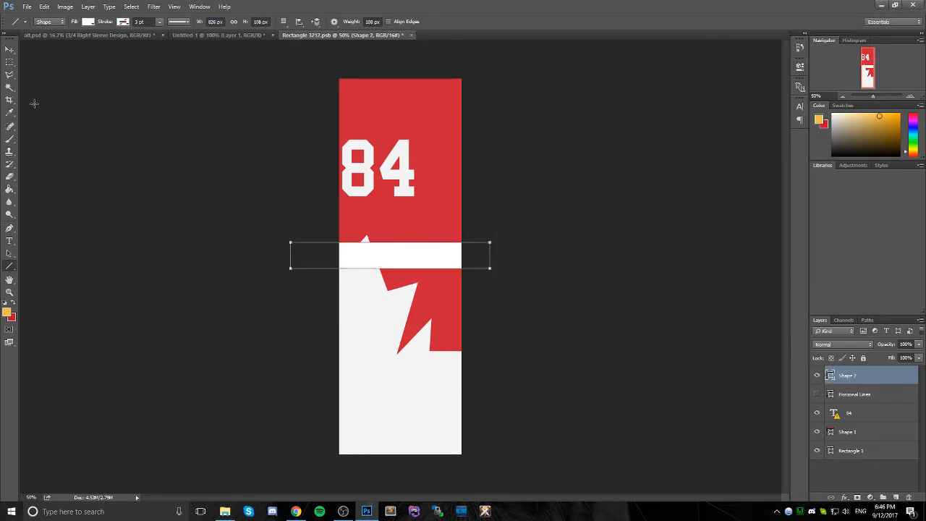
left_click(10, 49)
left_click_drag(405, 257, 418, 250)
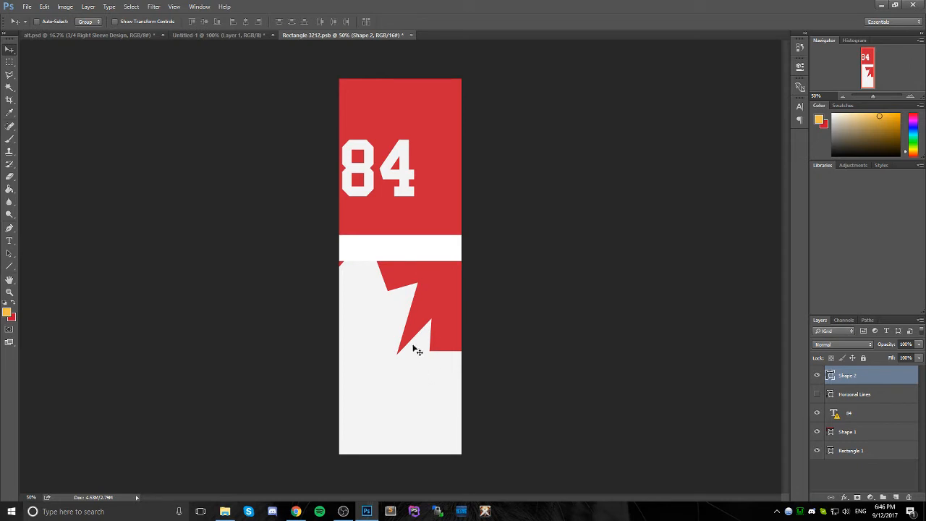
- Hide the Shape 1 layer and set the Rectangle 1 background fill to the Flames red c8102e
left_click(816, 432)
double_click(831, 450)
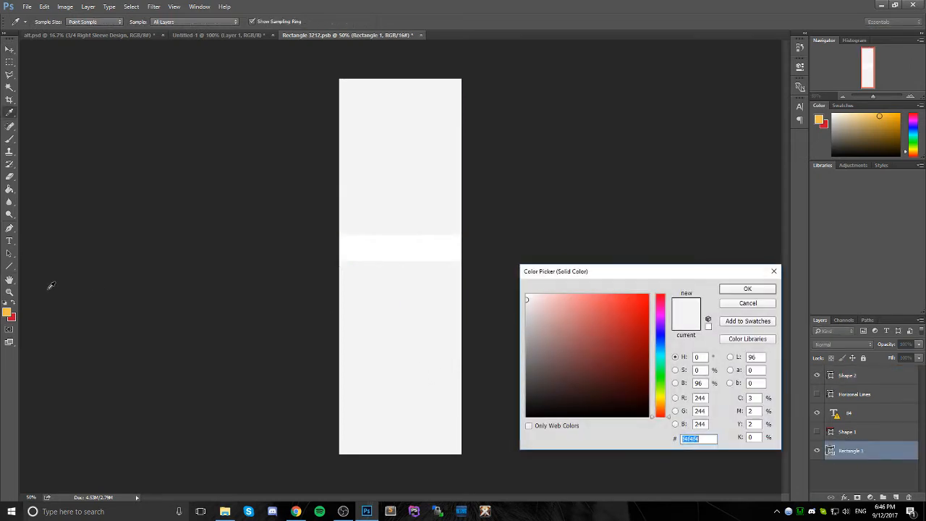
left_click(13, 316)
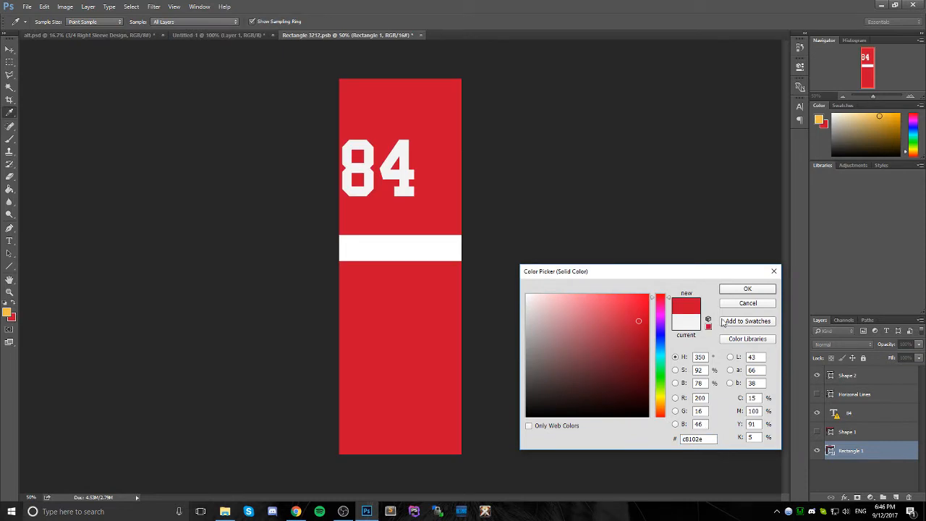
left_click(745, 289)
- Duplicate the white stripe layer Shape 2 and place the copy directly beneath the original stripe
left_click(855, 378)
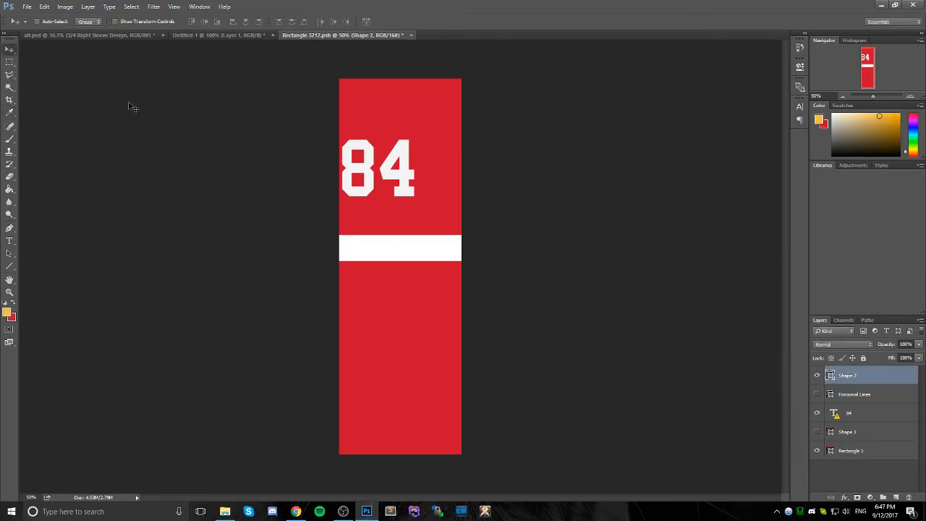
left_click_drag(886, 371, 897, 494)
key("ctrl+plus")
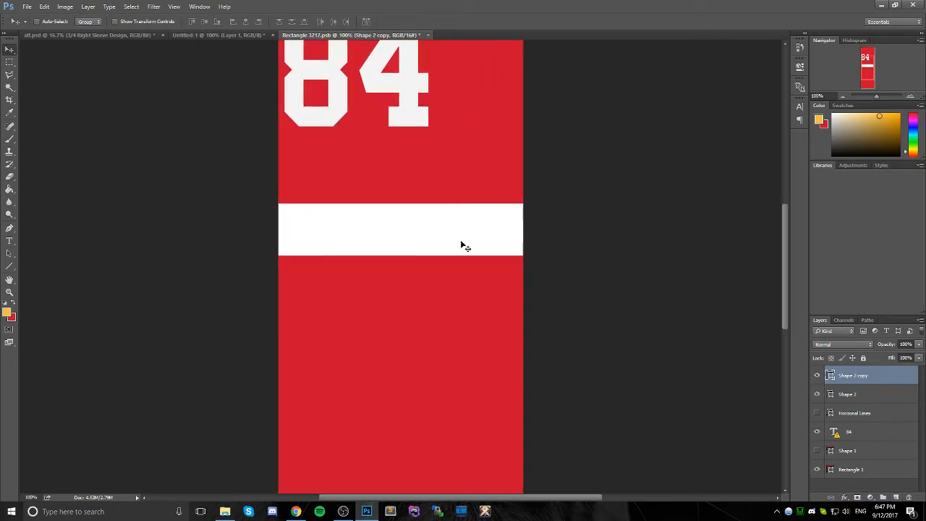
left_click_drag(461, 246, 443, 340)
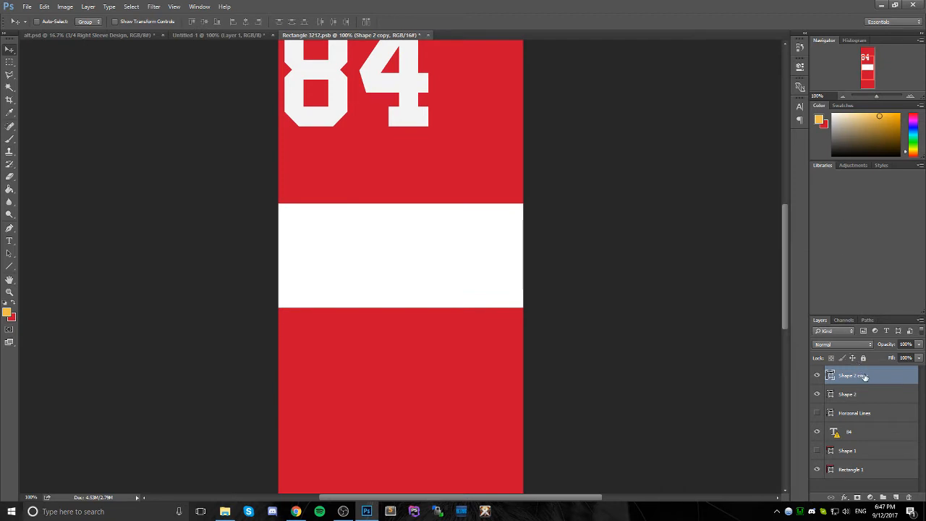
- Duplicate the Shape 2 copy stripe and nudge the new one flush against the lower edge of the second stripe
left_click_drag(865, 376, 898, 494)
left_click_drag(506, 308, 483, 341)
key("Up")
key("Up")
key("Up")
key("Up")
key("Up")
key("Up")
key("Up")
key("Up")
key("Up")
key("Up")
key("Up")
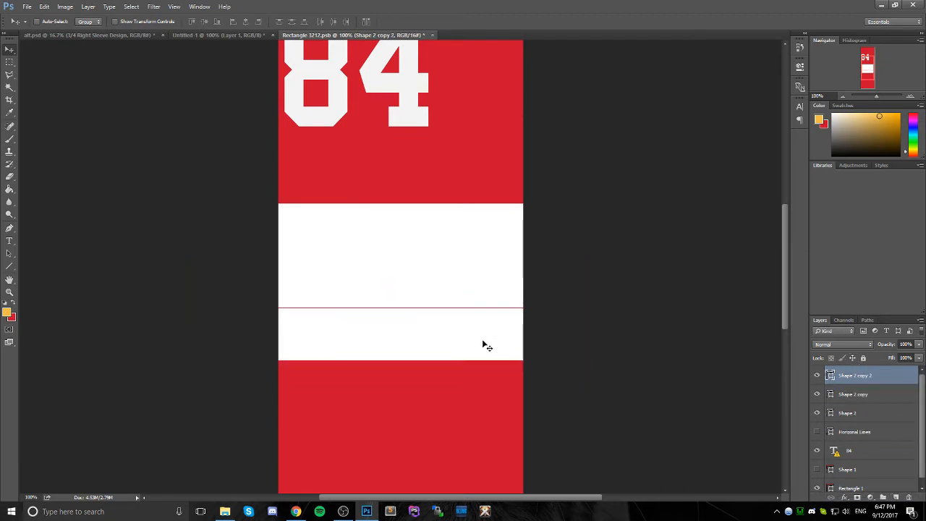
key("Up")
- Add a fourth white stripe by duplicating the third and butt it against the third stripe's lower edge
left_click_drag(866, 377, 896, 497)
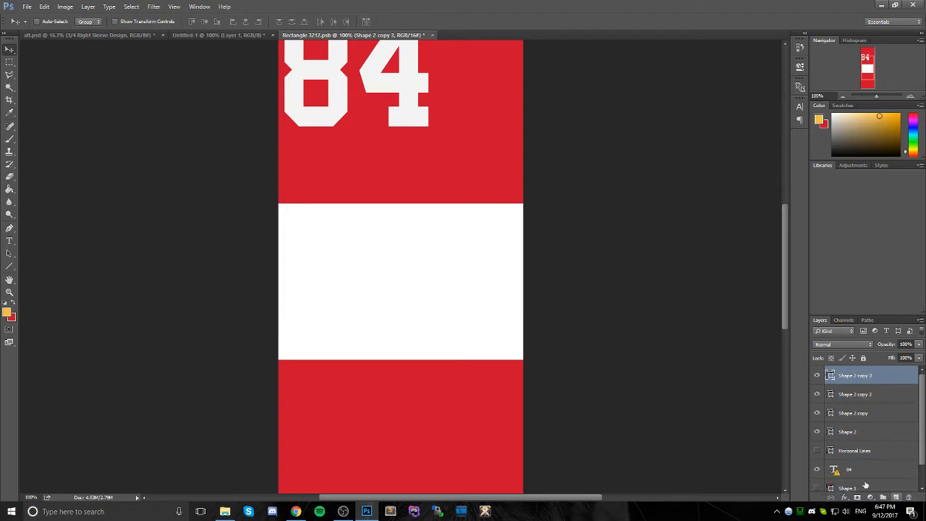
left_click_drag(447, 337, 466, 378)
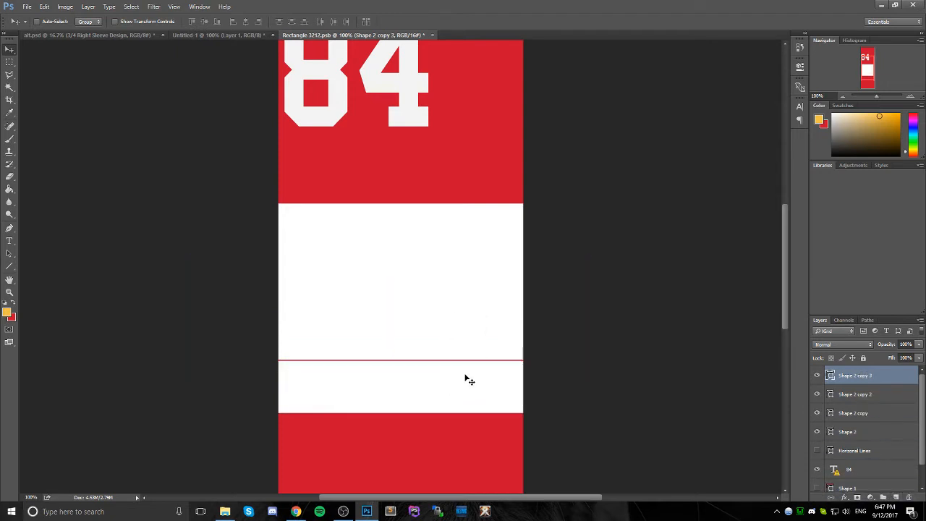
key("Up")
key("Up")
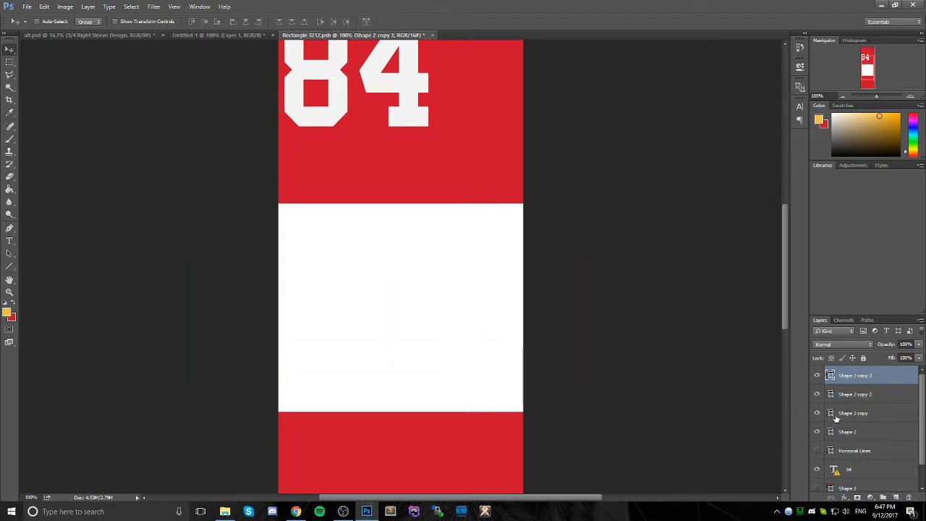
- Identify the uppermost stripe, Shape 2, by toggling its visibility, and set its fill to 151515
left_click(817, 432)
left_click(817, 432)
double_click(830, 432)
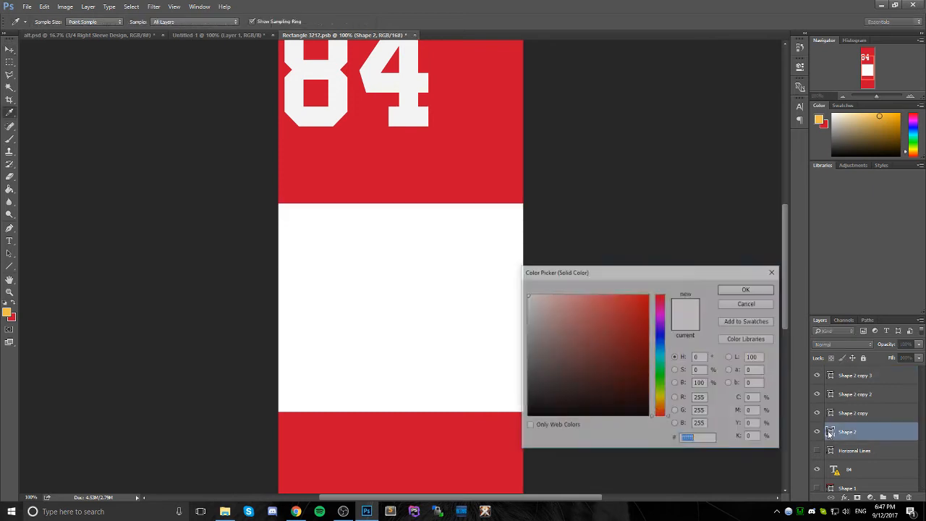
type("1a1a1a")
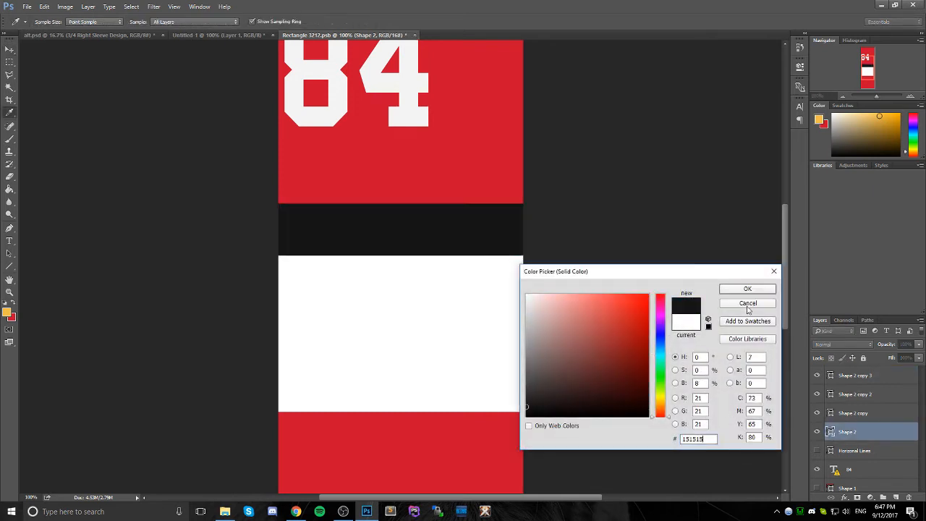
left_click(748, 289)
- Switch to Chrome and open the Calgary Flames Alternate Uniform (2013-2016) page as a stripe reference
left_click(296, 512)
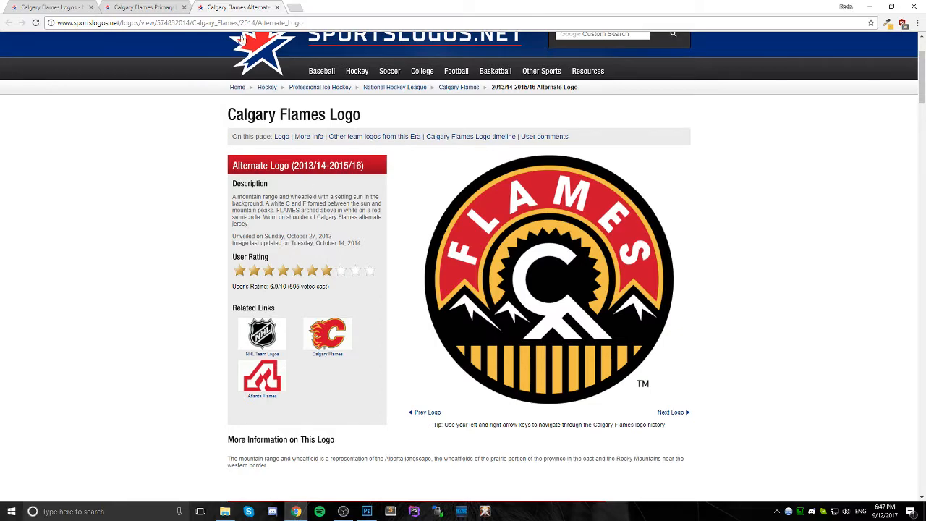
left_click(123, 7)
scroll(295, 222, "down", 6)
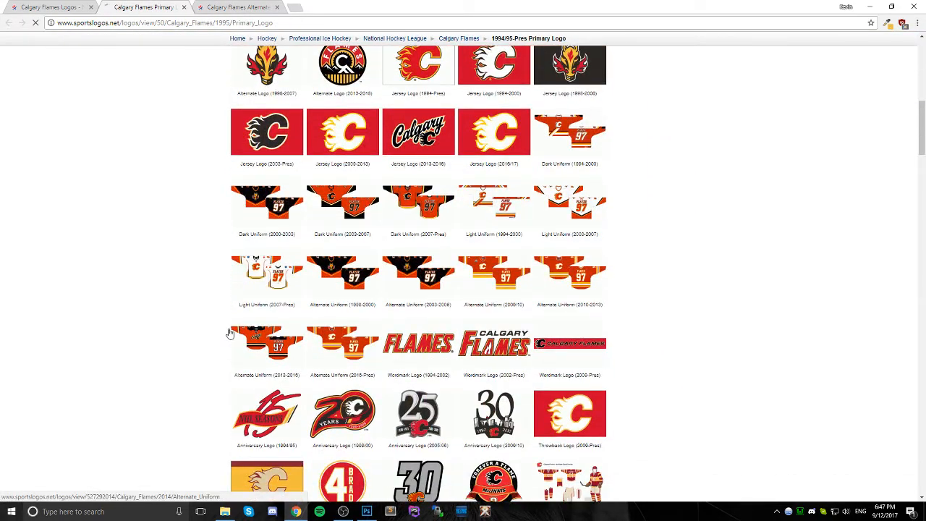
left_click(232, 334)
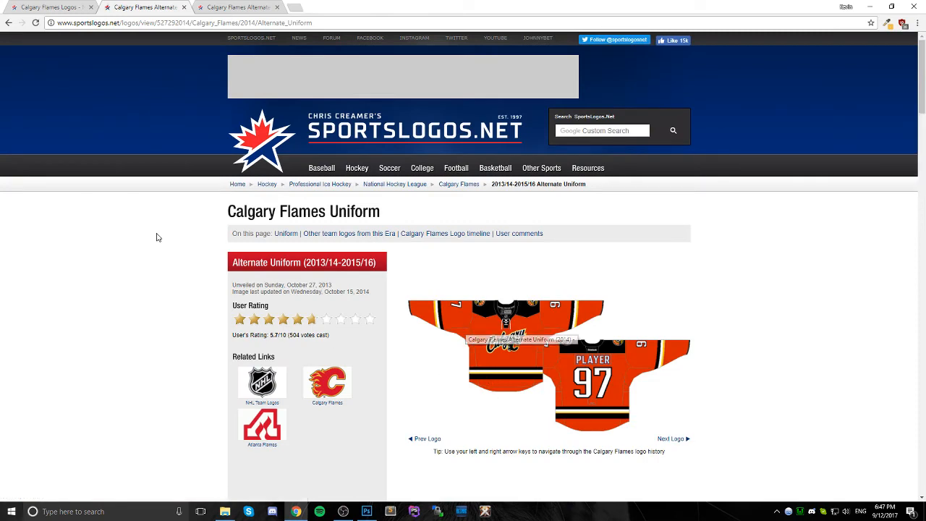
- Check the stripe order on the reference page, return to Photoshop and set the lowest stripe, Shape 2 copy 3, to 151515
scroll(484, 264, "down", 2)
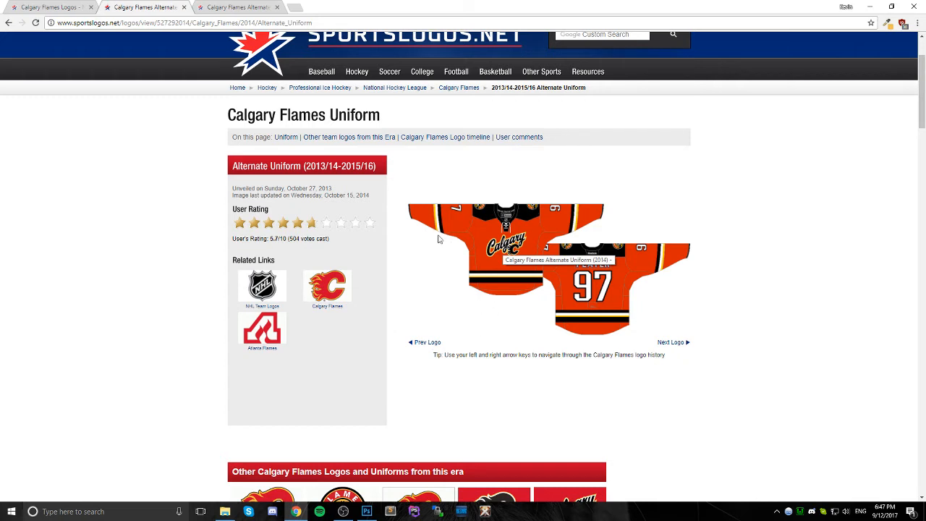
left_click(366, 512)
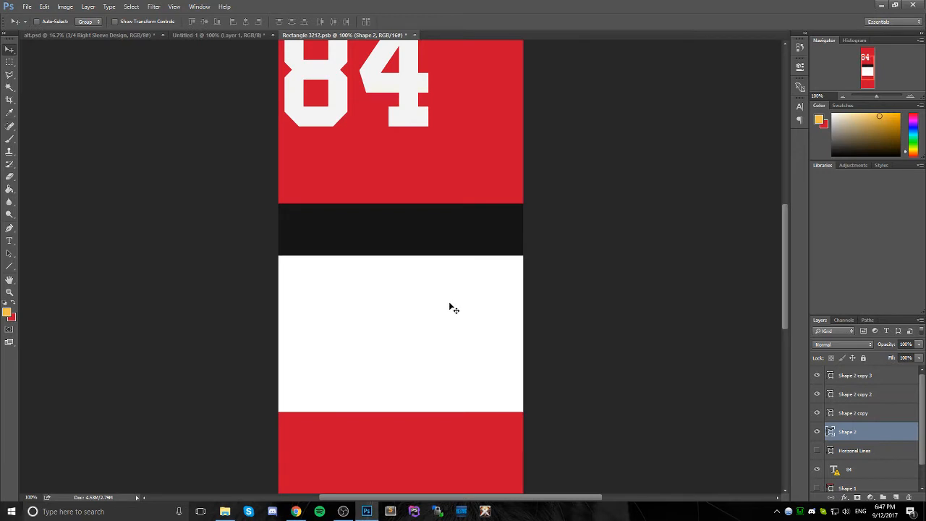
double_click(830, 376)
left_click(393, 238)
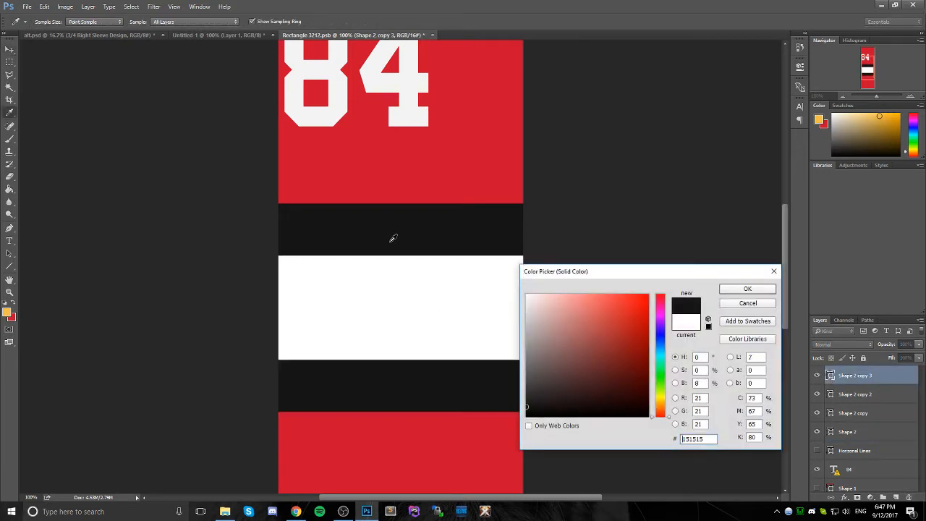
left_click(723, 292)
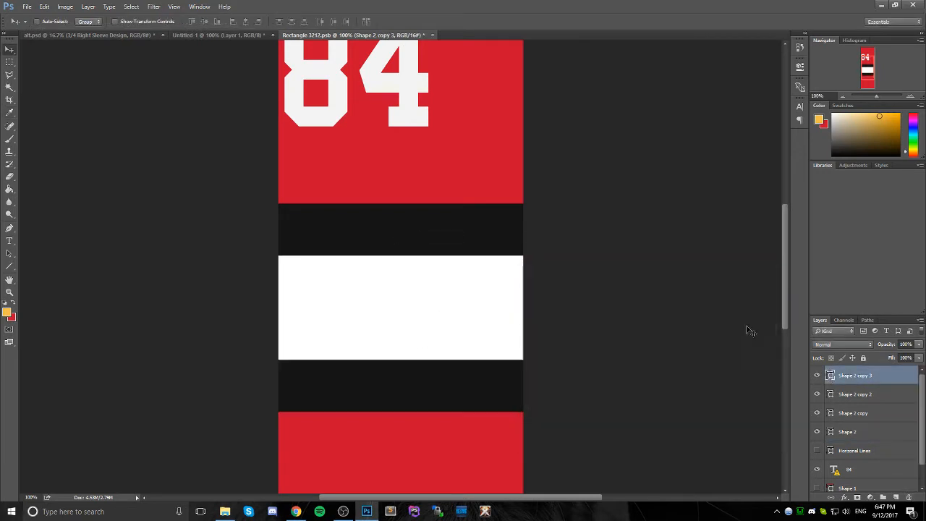
- Set the fill of the third stripe, Shape 2 copy 2, to the yellow foreground colour f1be48
left_click(366, 514)
left_click(366, 512)
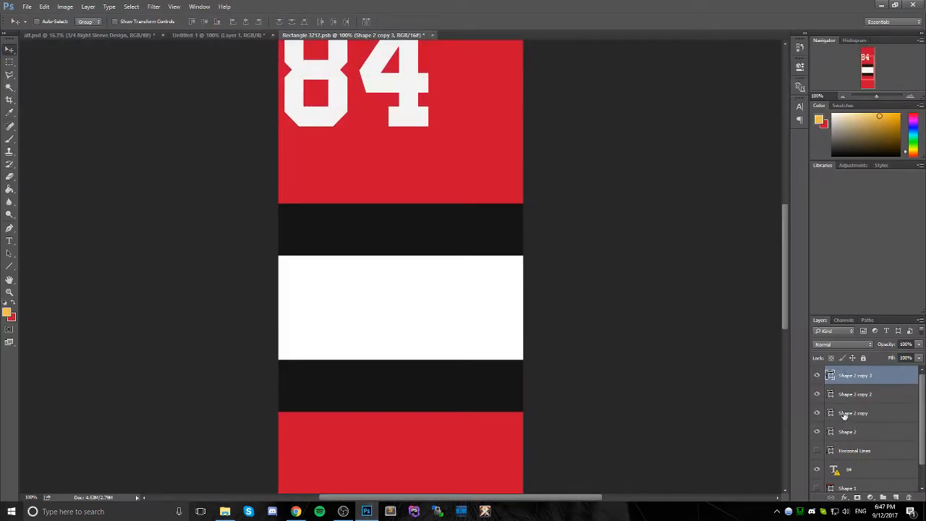
double_click(830, 394)
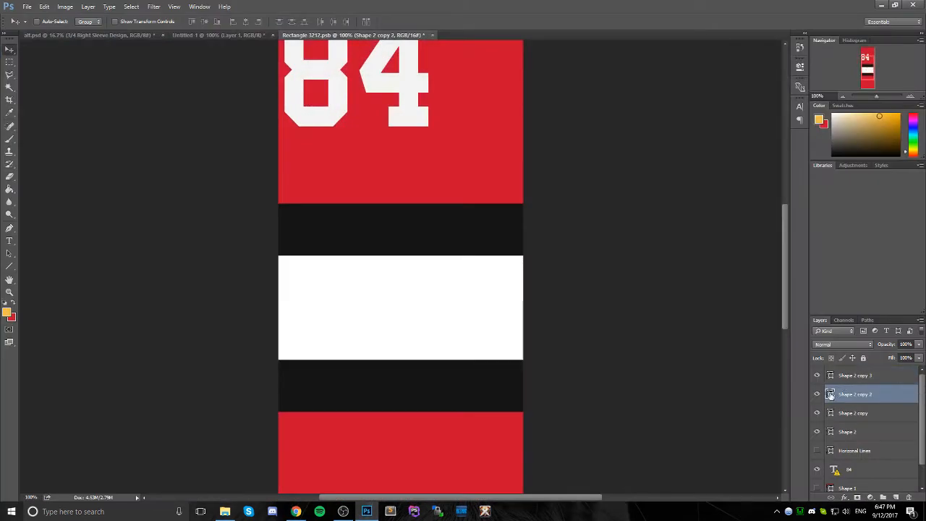
left_click(7, 311)
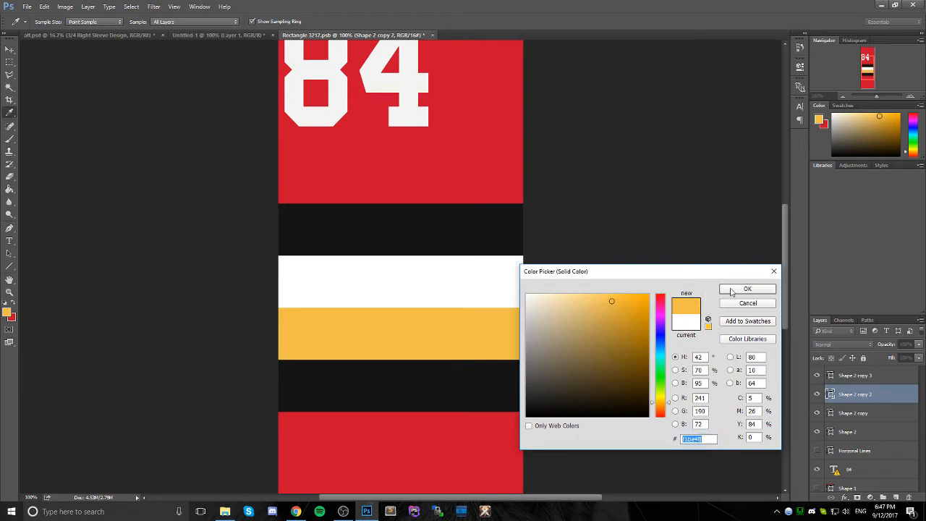
key("Return")
- Outline the sleeve number 84 with a stroke sampled from the black stripe, and save the design to update the mockup
scroll(859, 427, "down", 1)
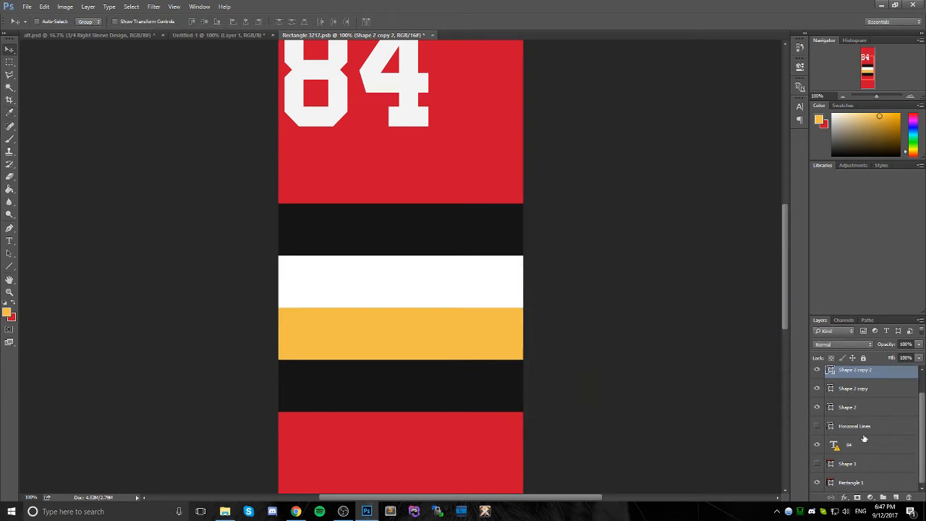
left_click(867, 446)
right_click(866, 447)
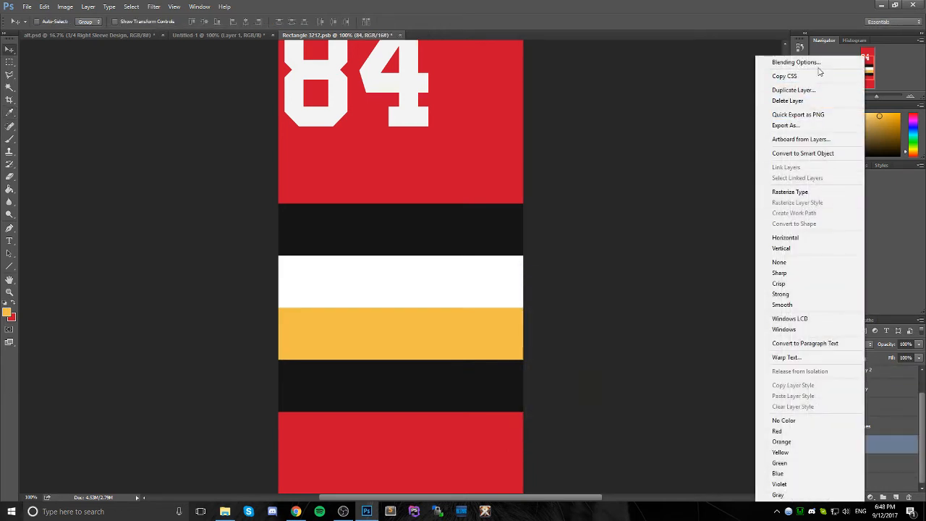
left_click(796, 63)
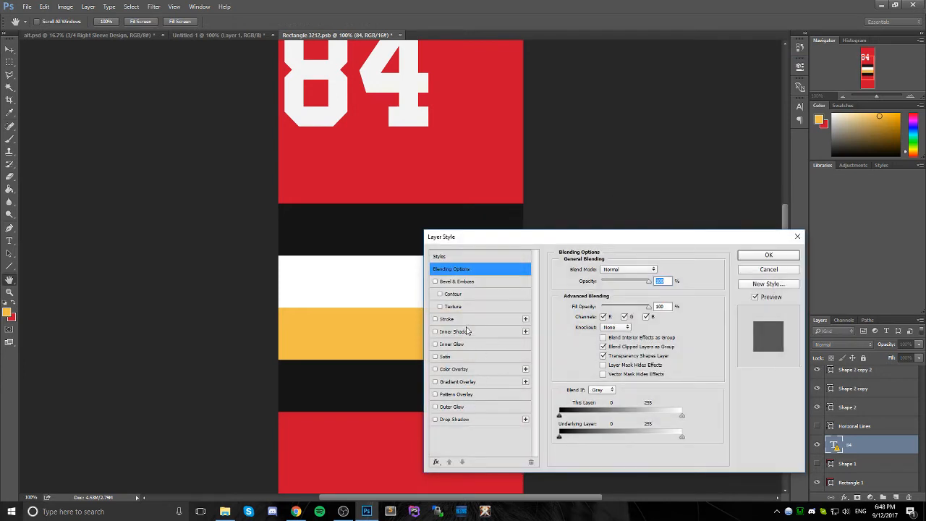
left_click(474, 319)
left_click(584, 347)
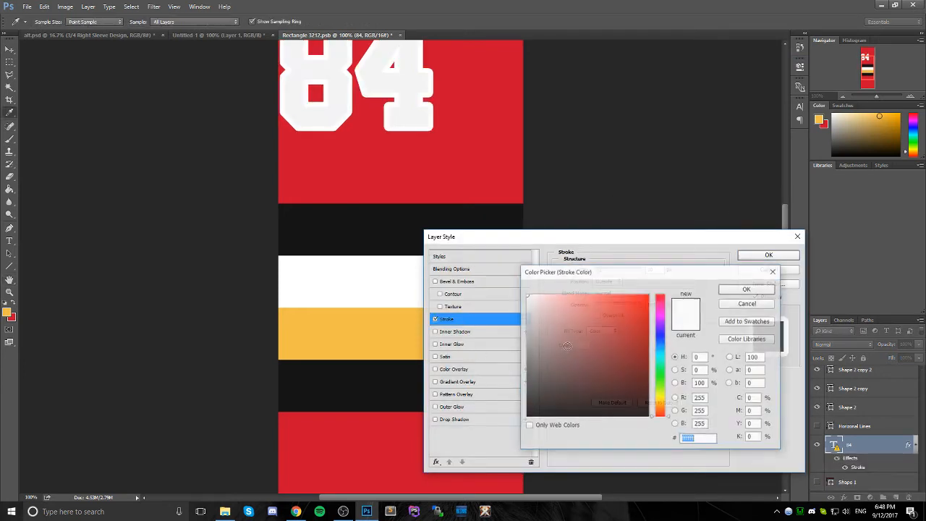
left_click(369, 223)
left_click(747, 289)
left_click(767, 255)
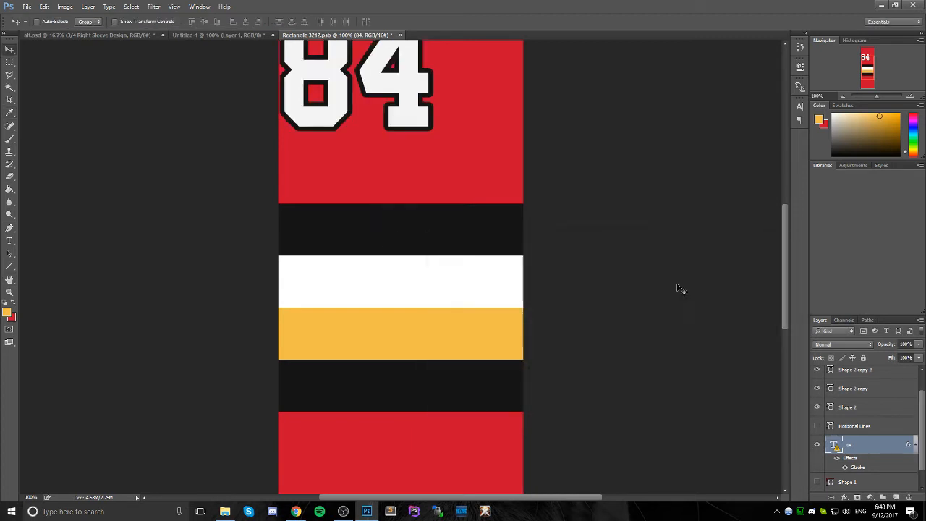
scroll(665, 296, "up", 3)
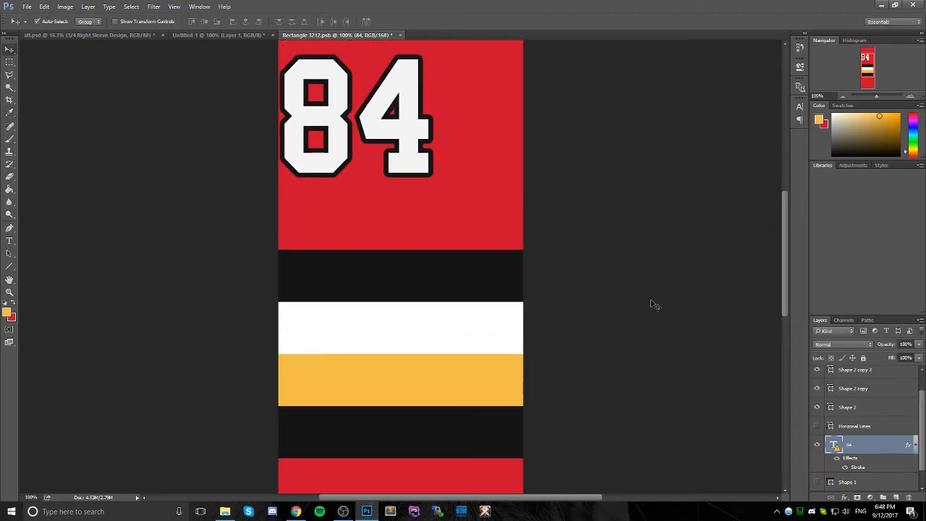
left_click(125, 34)
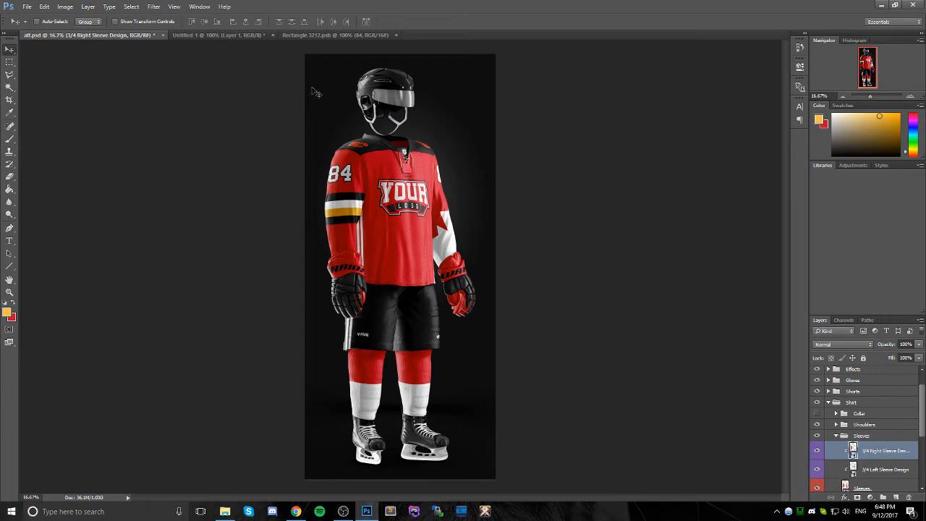
- Close the Untitled-1 logo document without saving and return to Rectangle 3212.psb
left_click(246, 35)
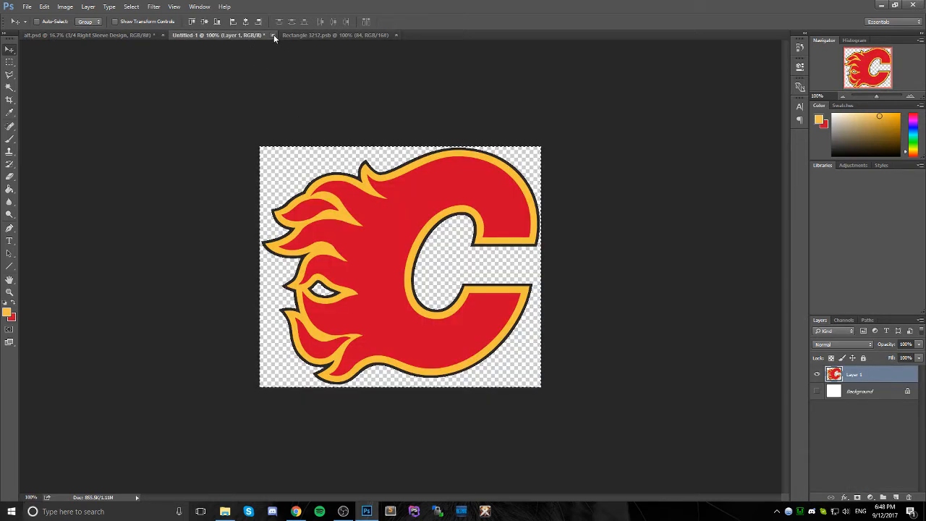
left_click(272, 35)
left_click(442, 192)
left_click(249, 34)
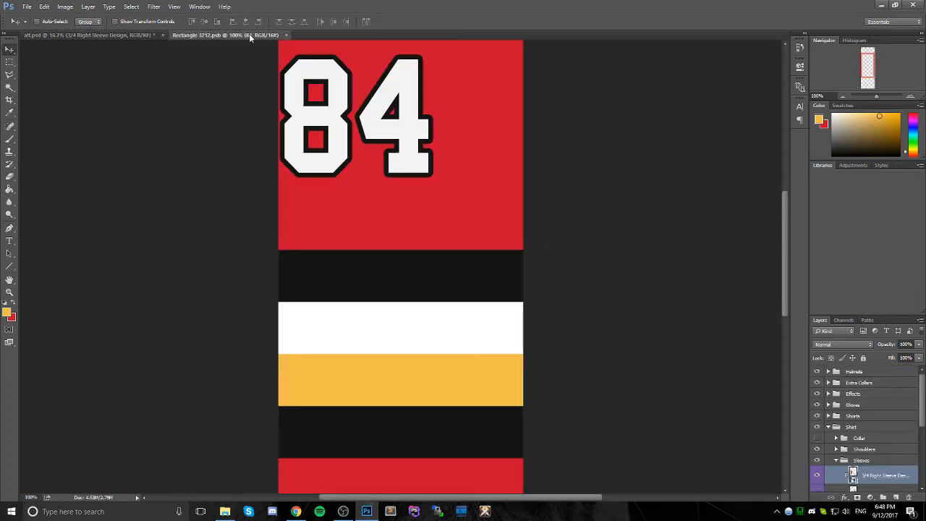
- Group the four stripe layers from Shape 2 to Shape 2 copy 3 and check the group by toggling its visibility
left_click(852, 427)
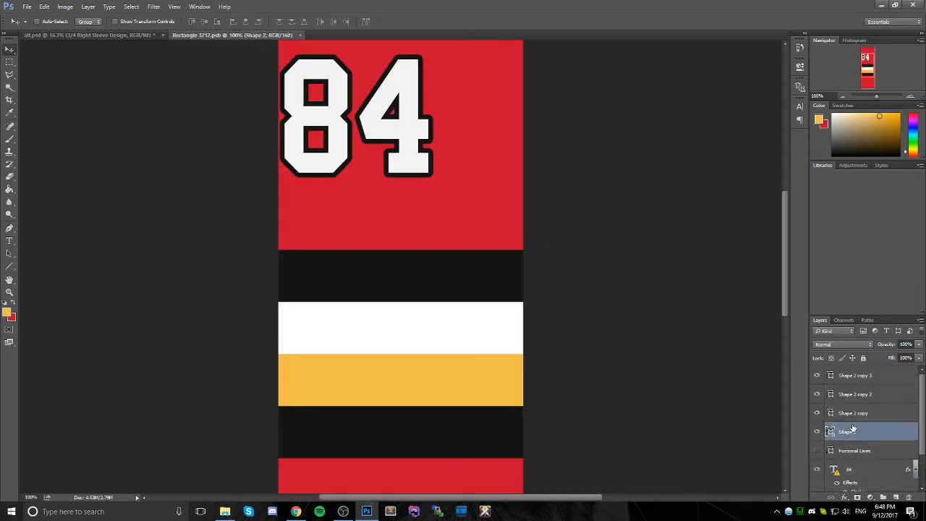
left_click(856, 384, "shift")
key("ctrl+g")
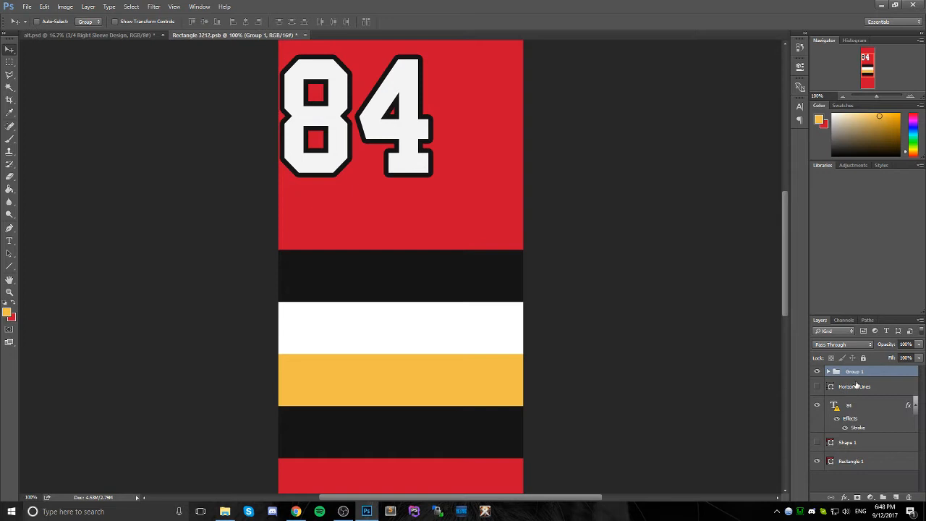
left_click(817, 373)
left_click(817, 374)
- Return to the alt.psd mockup and open the 3/4 Left Sleeve Design smart object for editing
left_click(101, 34)
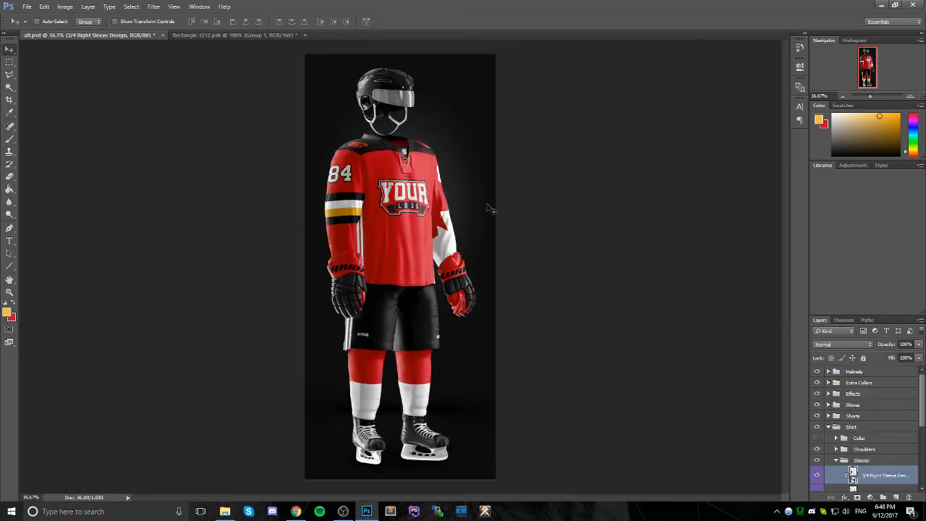
scroll(861, 450, "down", 2)
double_click(854, 449)
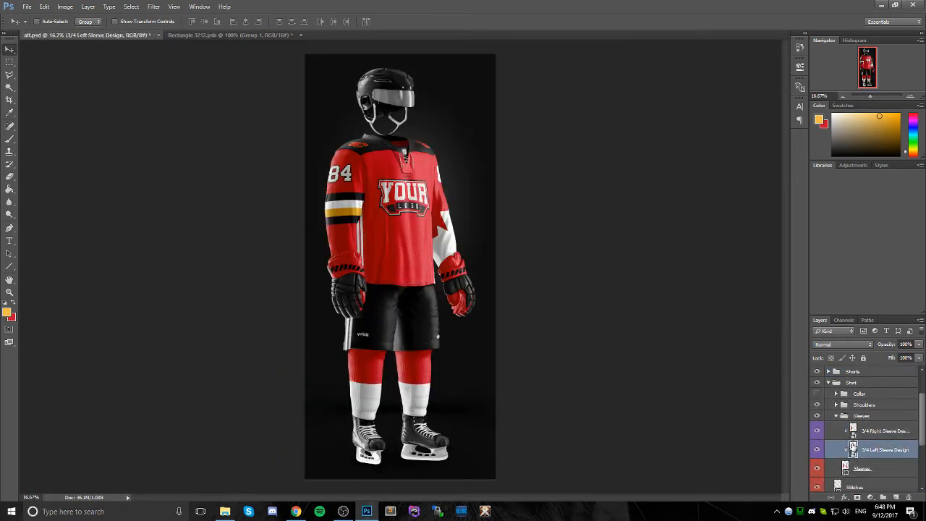
- Duplicate the stripe group Group 1 from Rectangle 3212.psb into Rectangle 3213.psb
left_click(261, 34)
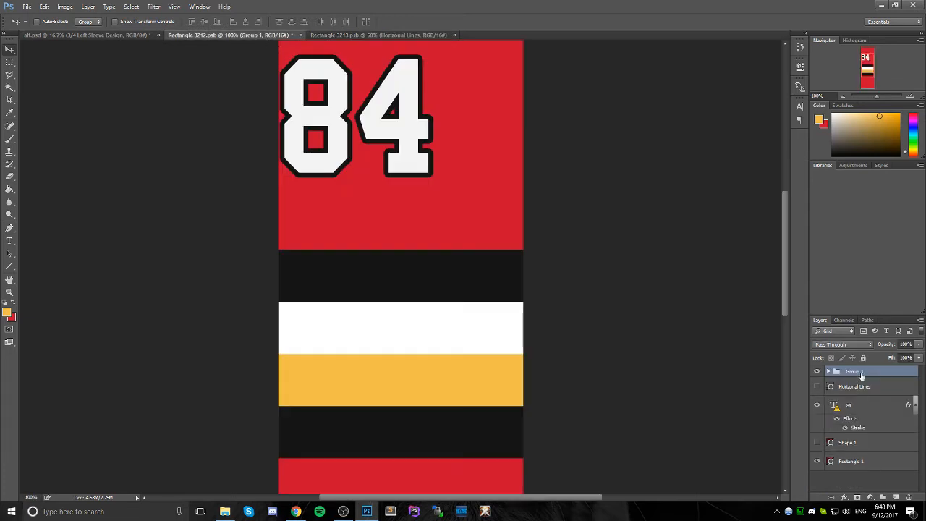
right_click(861, 375)
left_click(861, 91)
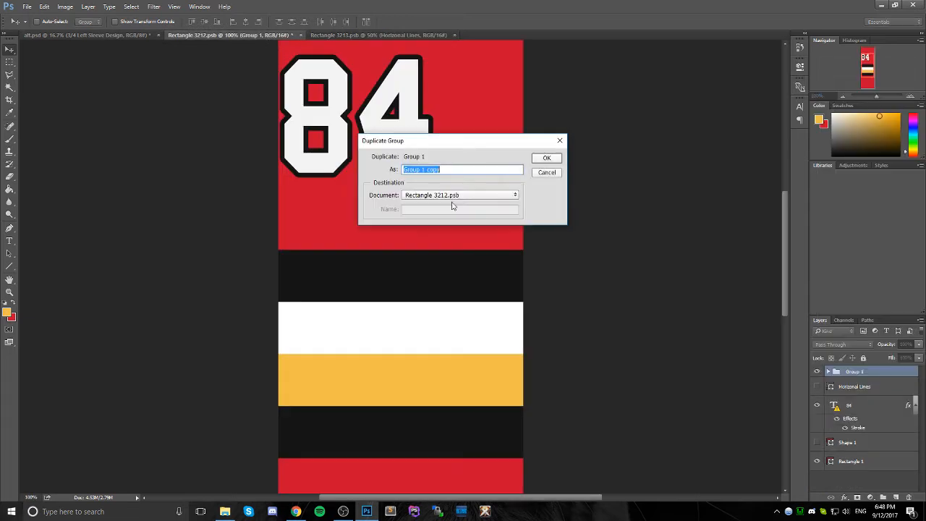
left_click(454, 195)
left_click(480, 223)
left_click(544, 159)
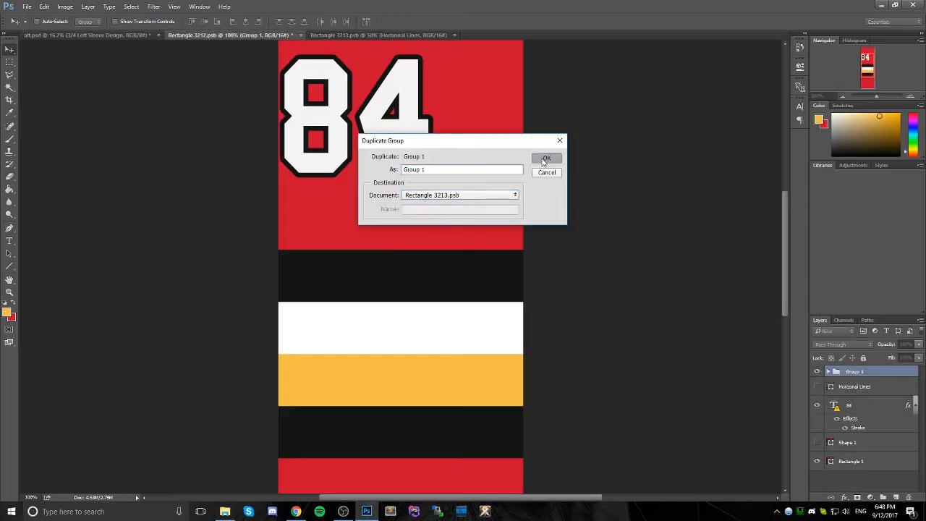
- Add a 10 px outside stroke in near-black to the number 84 in Rectangle 3213.psb
left_click(399, 34)
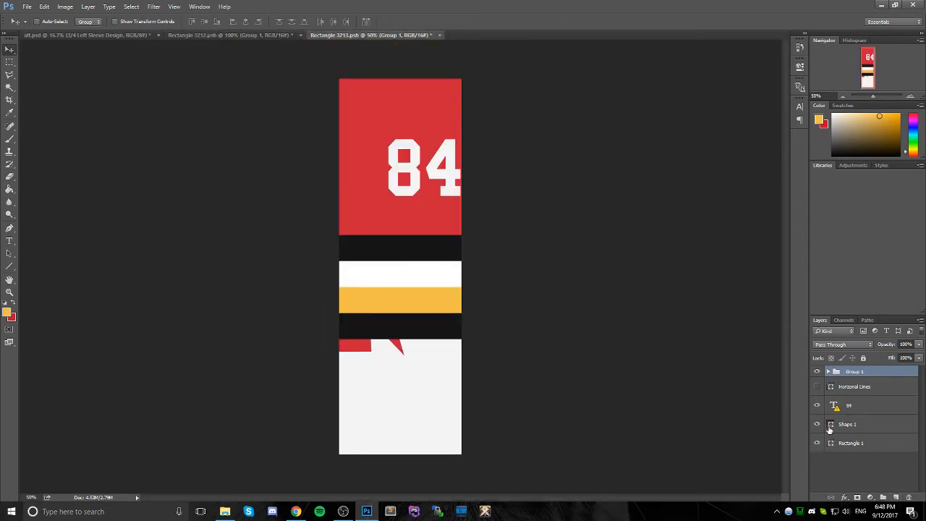
right_click(859, 408)
left_click(789, 63)
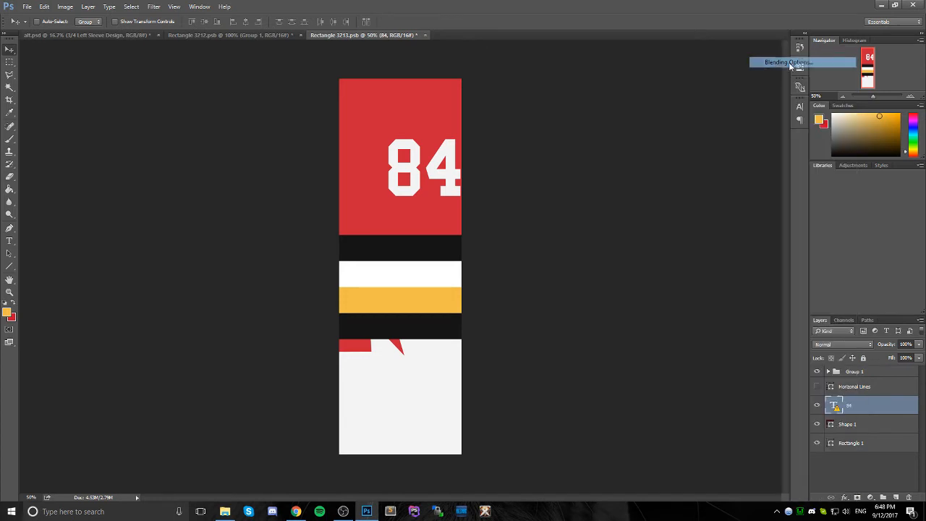
left_click(458, 321)
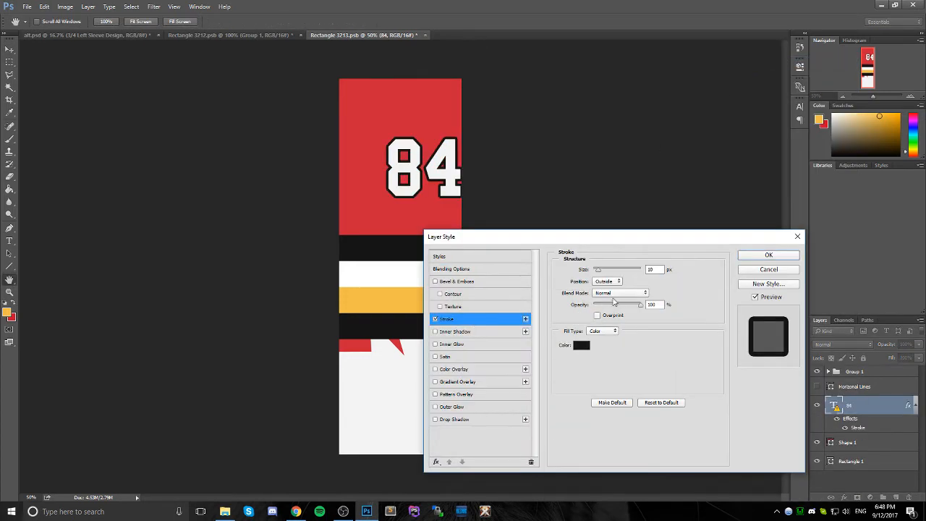
left_click(768, 255)
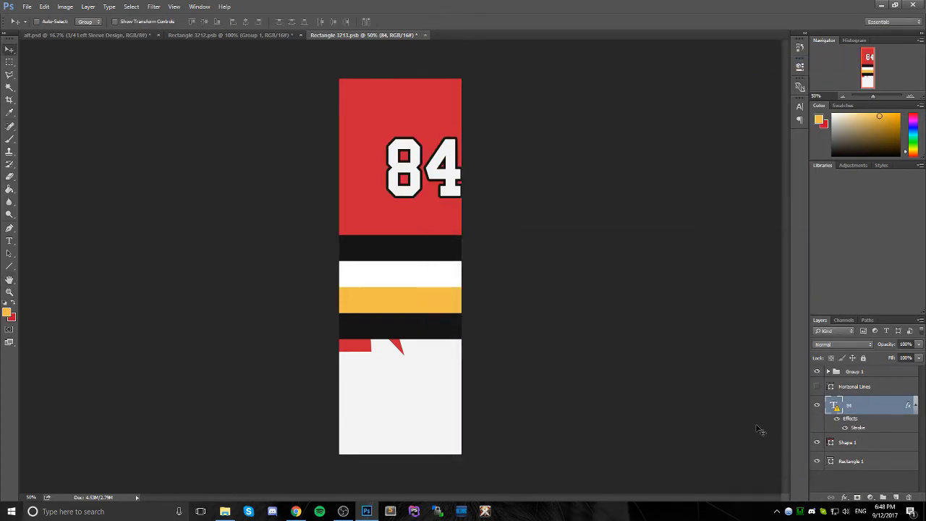
- Hide Shape 1, fill the left sleeve's Rectangle 1 base with red c8102e, and save the design
left_click(817, 443)
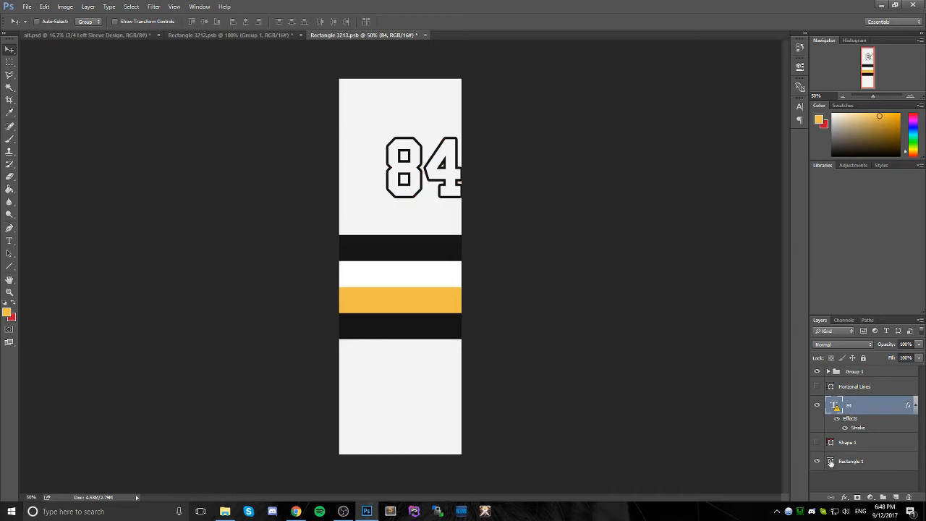
double_click(830, 462)
left_click(12, 317)
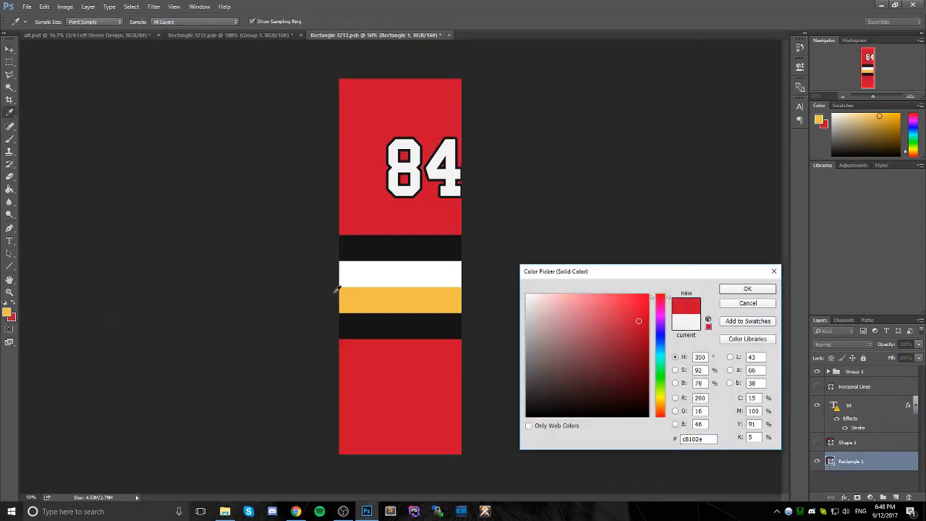
left_click(746, 289)
key("ctrl+s")
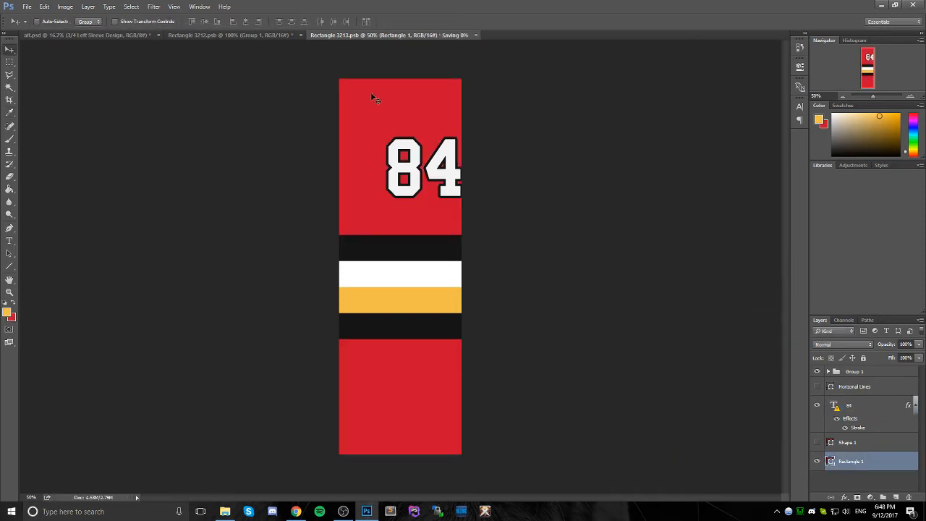
- Close the Rectangle 3212.psb and Rectangle 3213.psb sleeve documents to return to the mockup
left_click(278, 36)
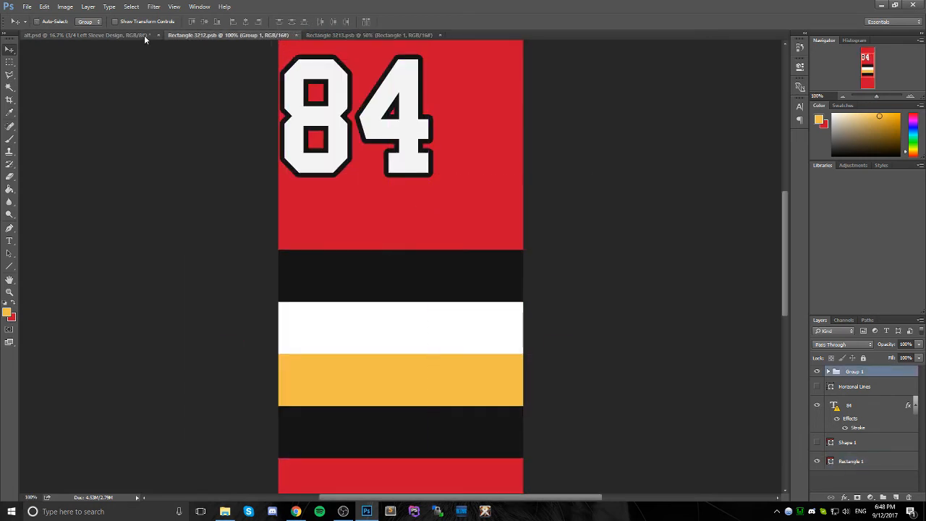
left_click(297, 35)
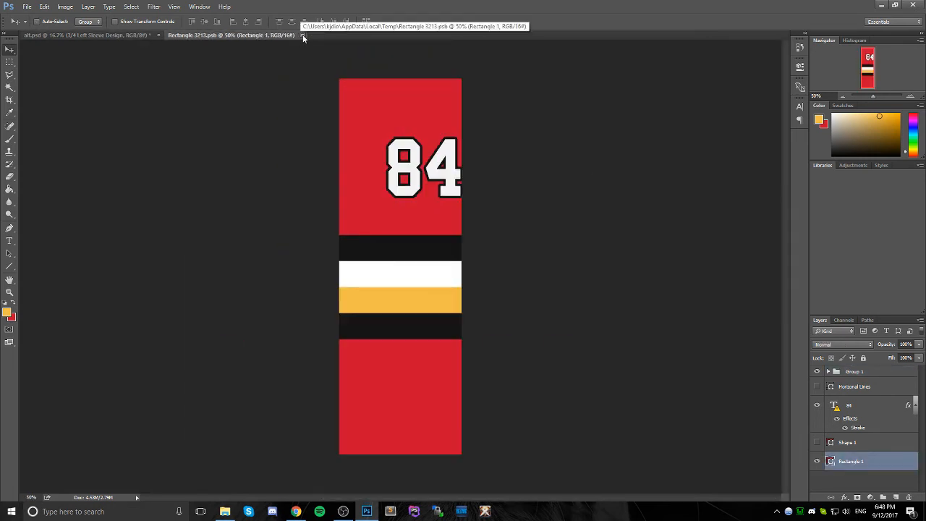
left_click(300, 35)
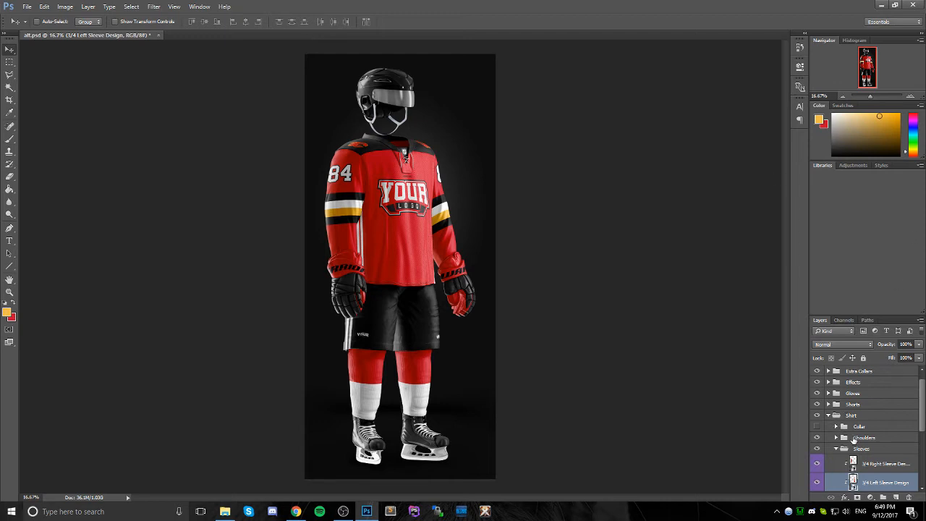
- Open the contents of the 3/4 Right Sleeve Design and the 3/4 Jersey Design smart objects for editing
double_click(853, 461)
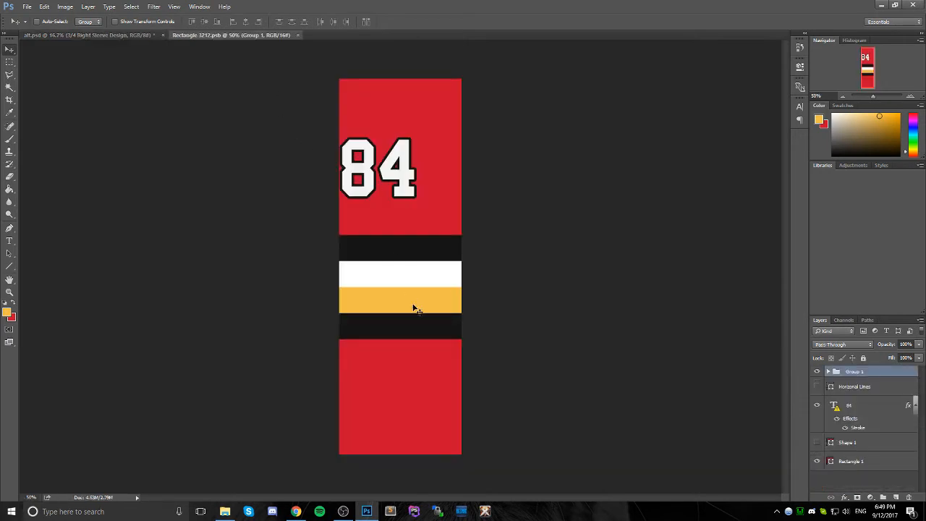
left_click(92, 33)
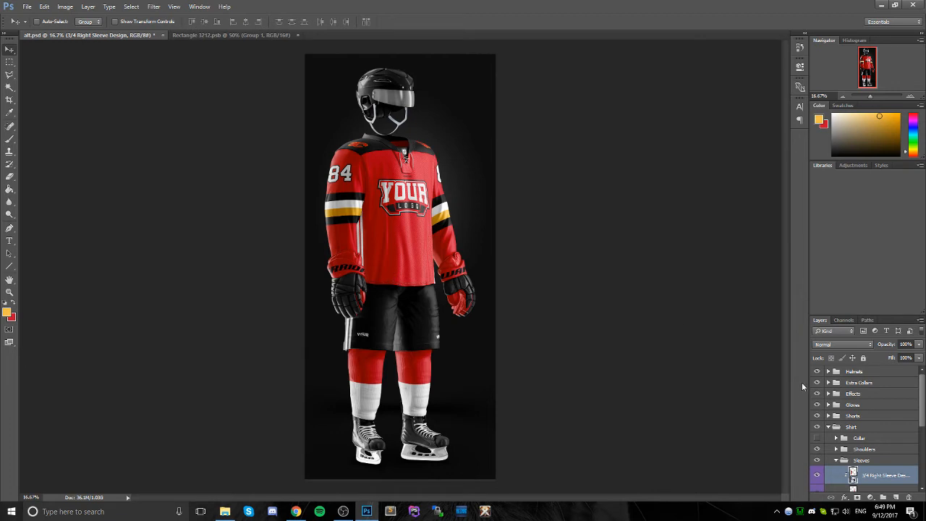
scroll(840, 405, "down", 2)
left_click(837, 417)
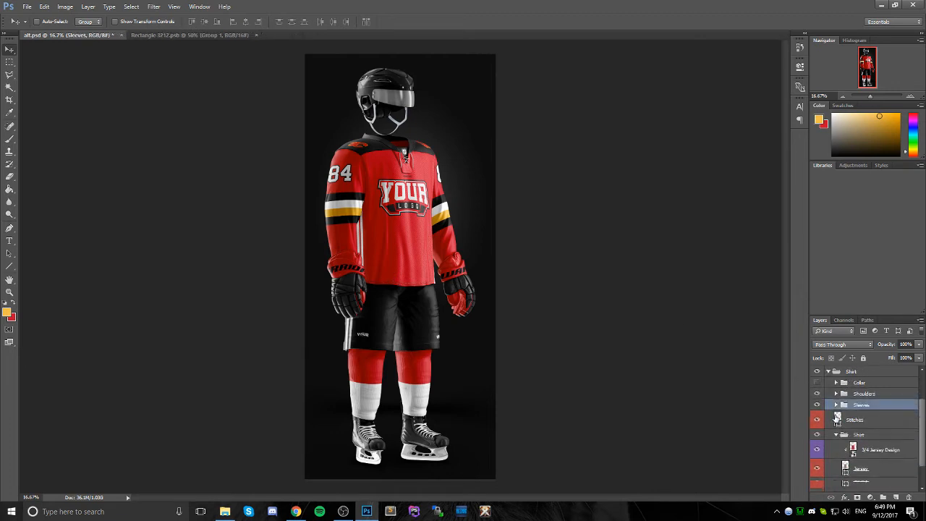
left_click(854, 431)
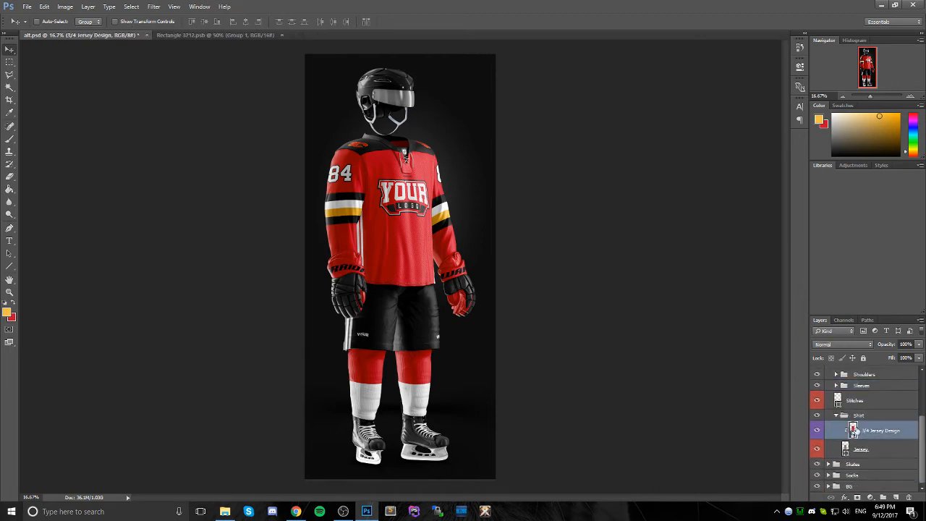
double_click(853, 429)
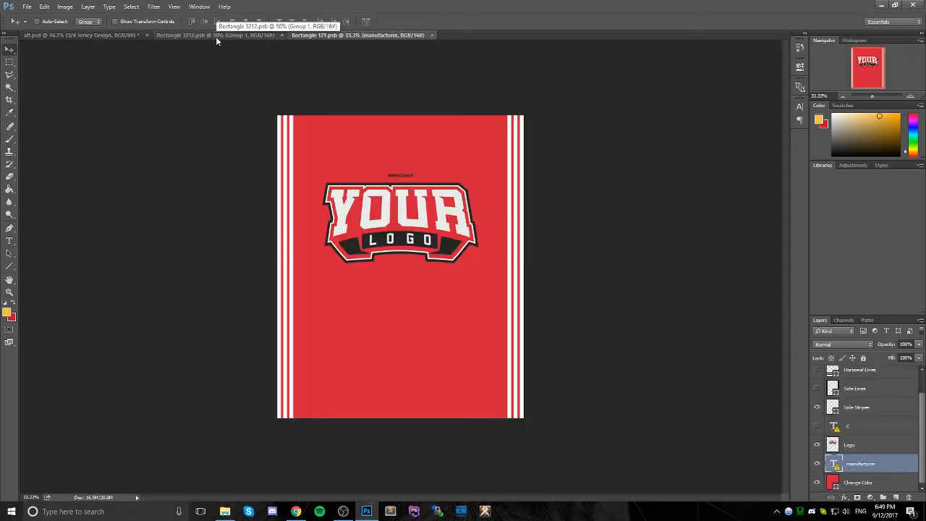
- Duplicate the stripe group Group 1 from Rectangle 3212.psb into the jersey document Rectangle 121.psb
left_click(124, 36)
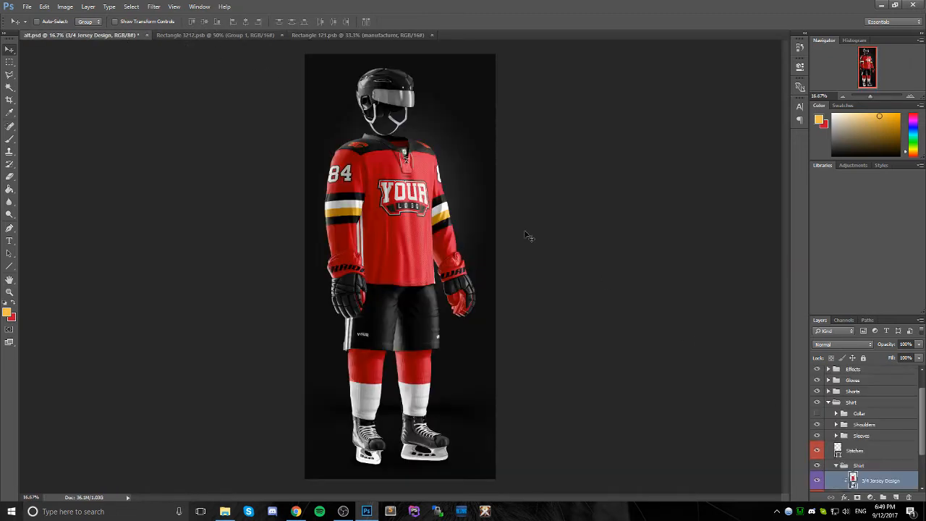
left_click(309, 36)
left_click(255, 34)
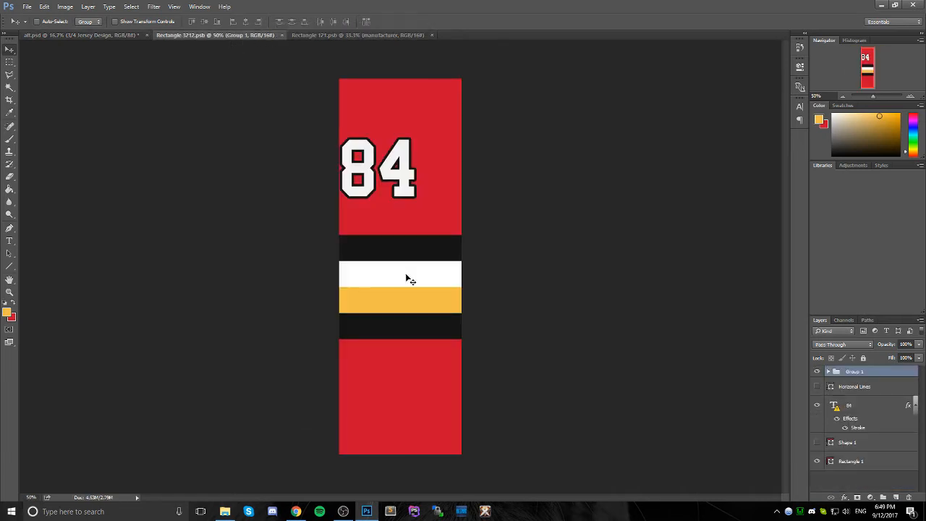
right_click(860, 374)
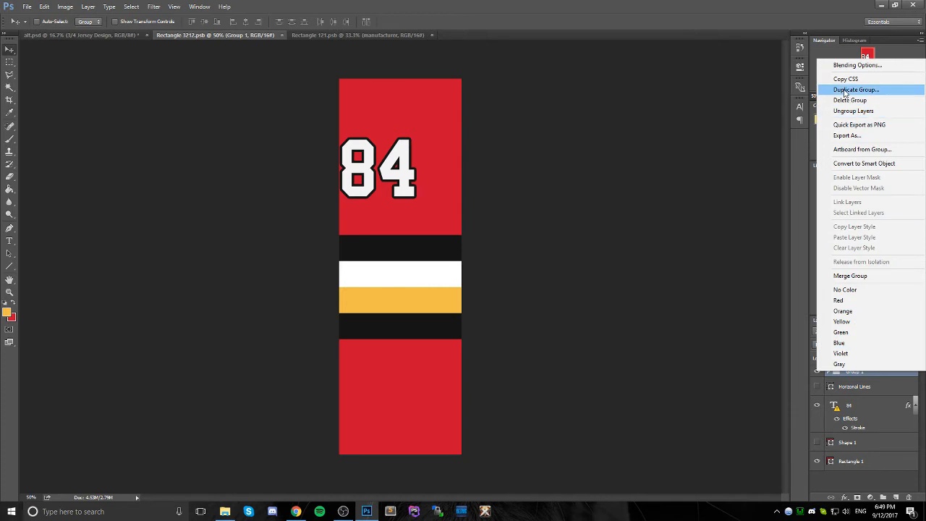
left_click(854, 91)
left_click(457, 195)
left_click(473, 213)
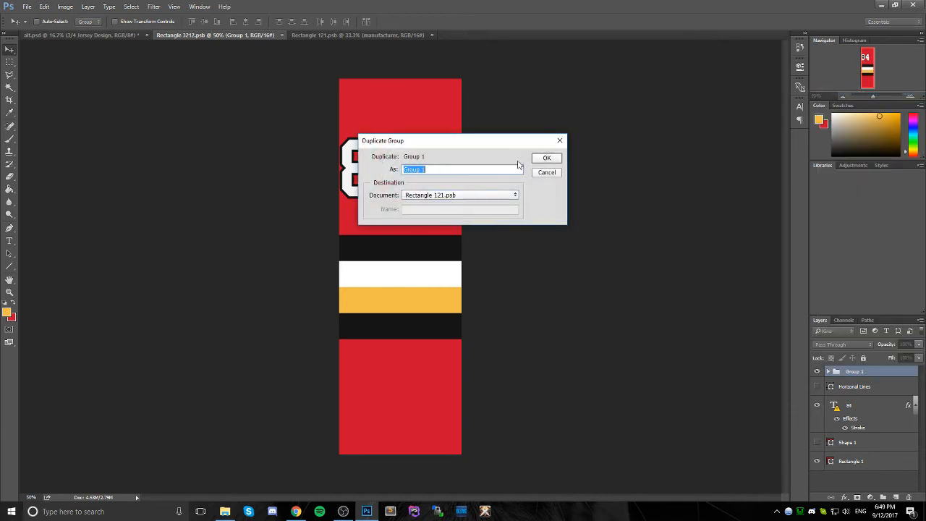
left_click(547, 158)
left_click(356, 36)
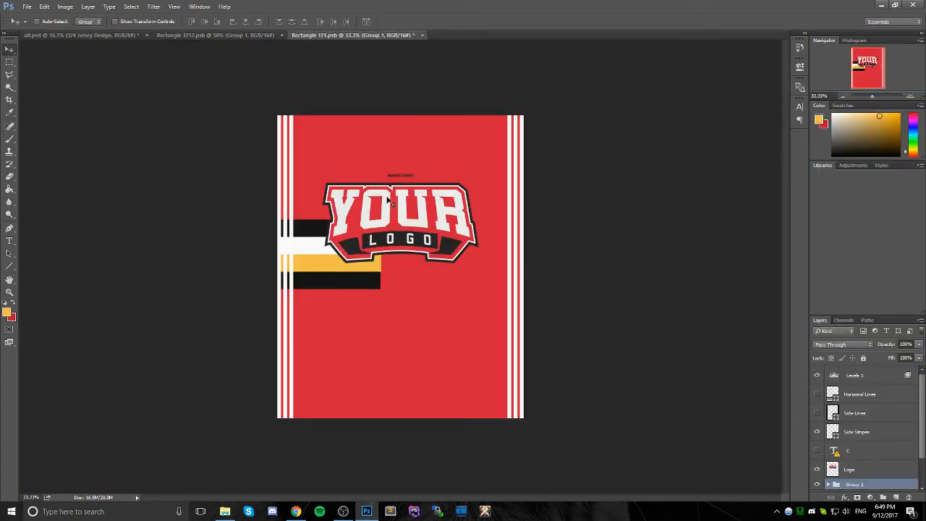
- Move the duplicated stripe group to the jersey's lower left corner, aligned with the bottom edge
left_click_drag(326, 291, 348, 418)
left_click_drag(348, 420, 349, 421)
left_click(910, 96)
left_click(910, 96)
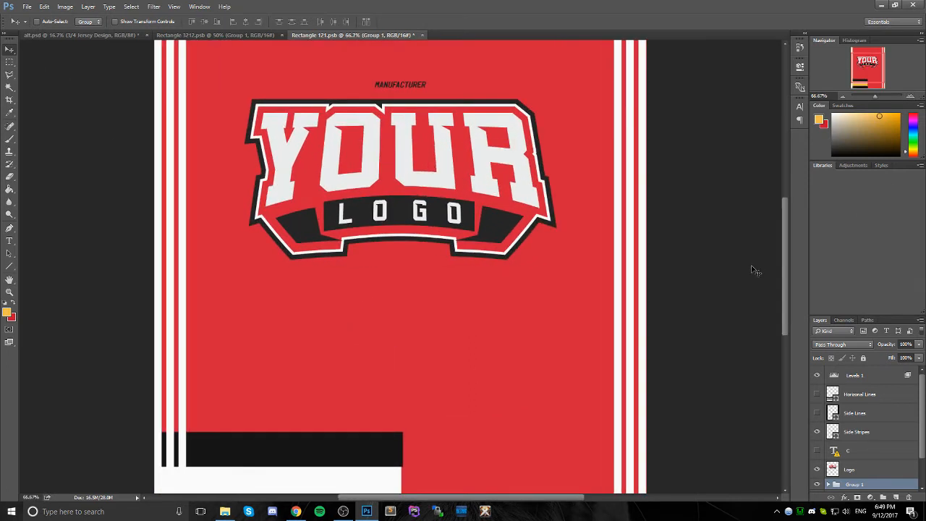
left_click_drag(786, 255, 785, 300)
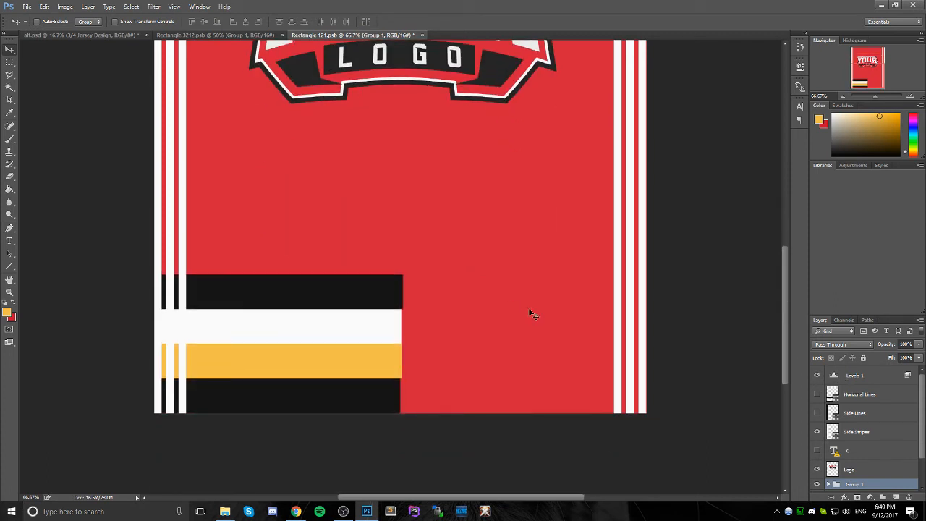
left_click(843, 96)
left_click(843, 96)
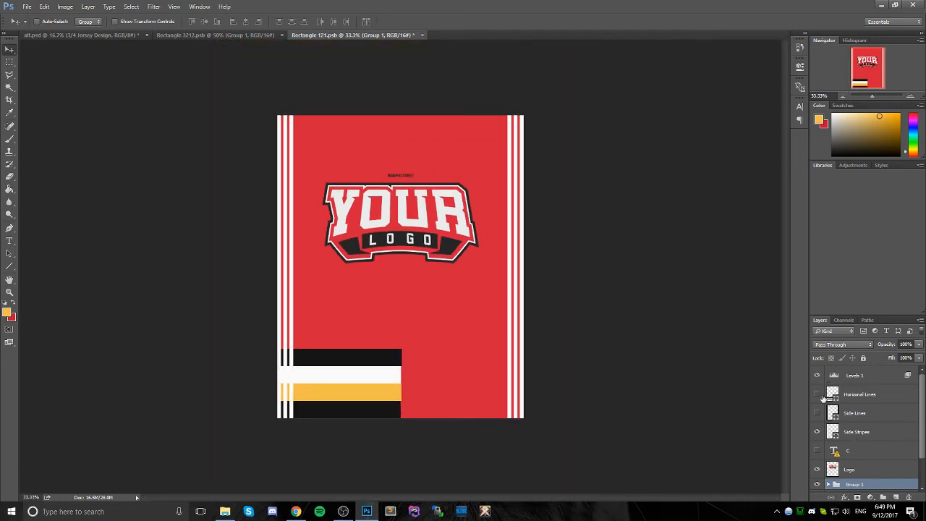
- Hide the Side Stripes layer and stretch Group 1 horizontally to about 219% so it spans the jersey's full width
left_click(818, 394)
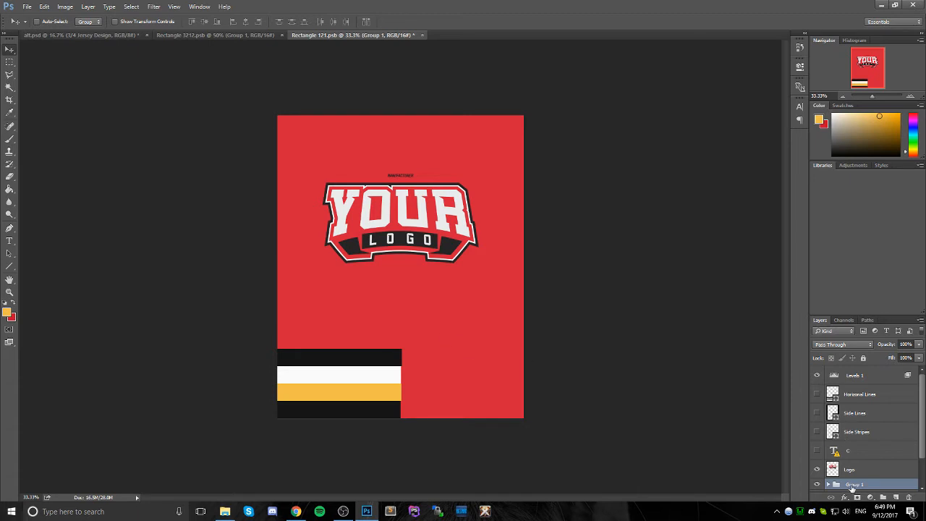
key("ctrl+t")
left_click_drag(399, 382, 541, 382)
left_click_drag(266, 384, 259, 384)
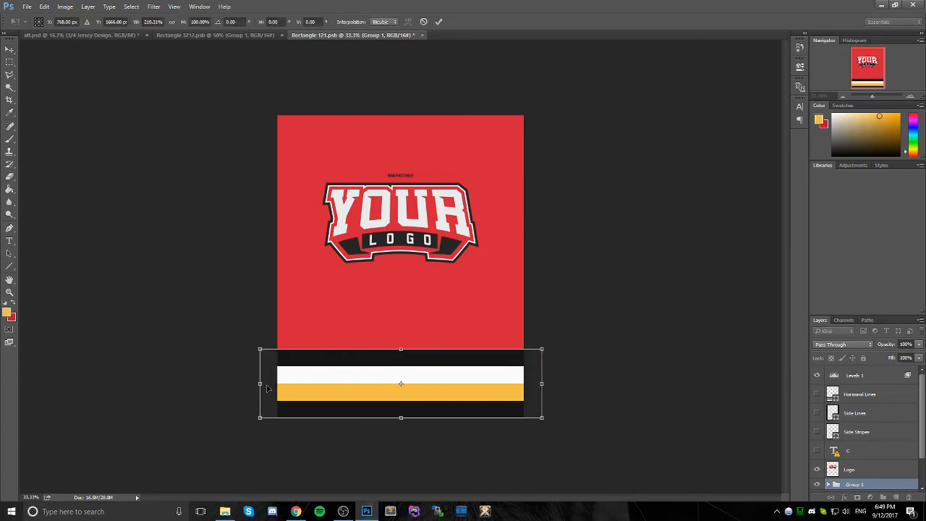
left_click(9, 51)
left_click(422, 194)
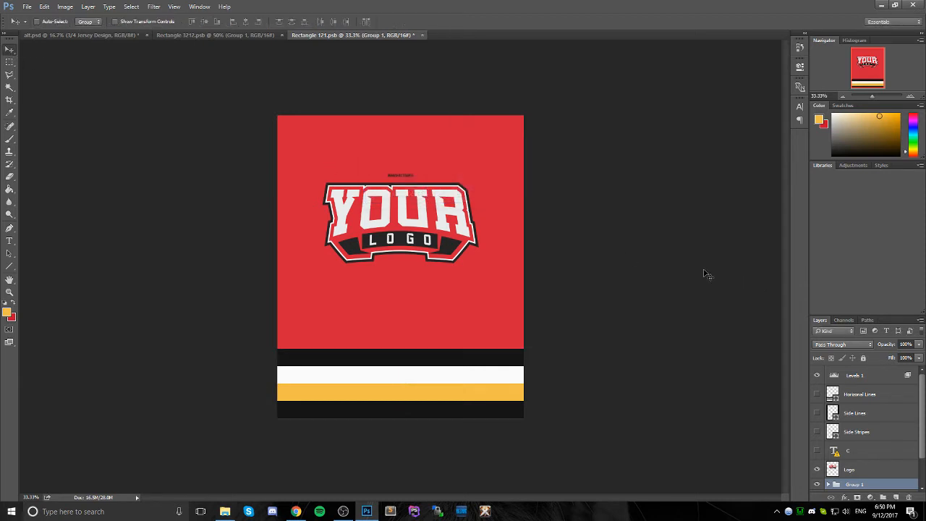
- Set the jersey's Change Color fill layer to red c8102e
scroll(884, 427, "down", 2)
double_click(832, 482)
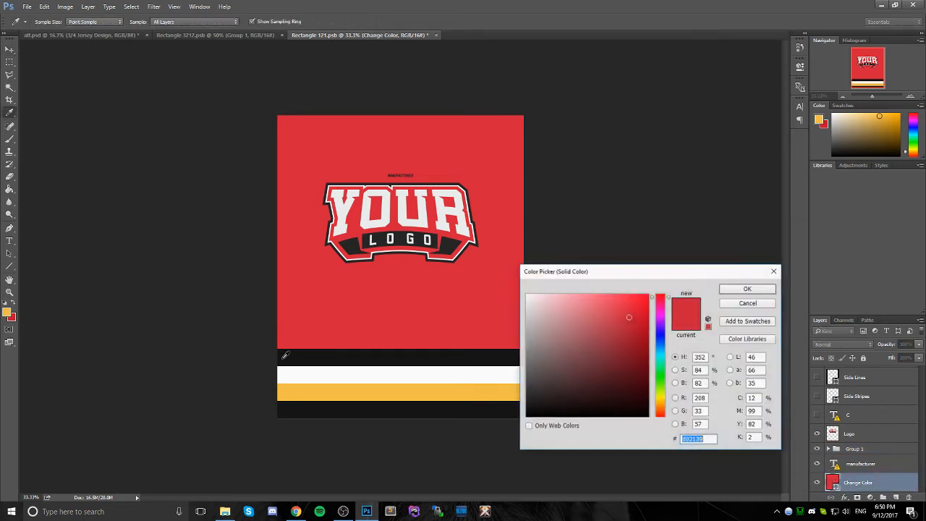
type("c8102e")
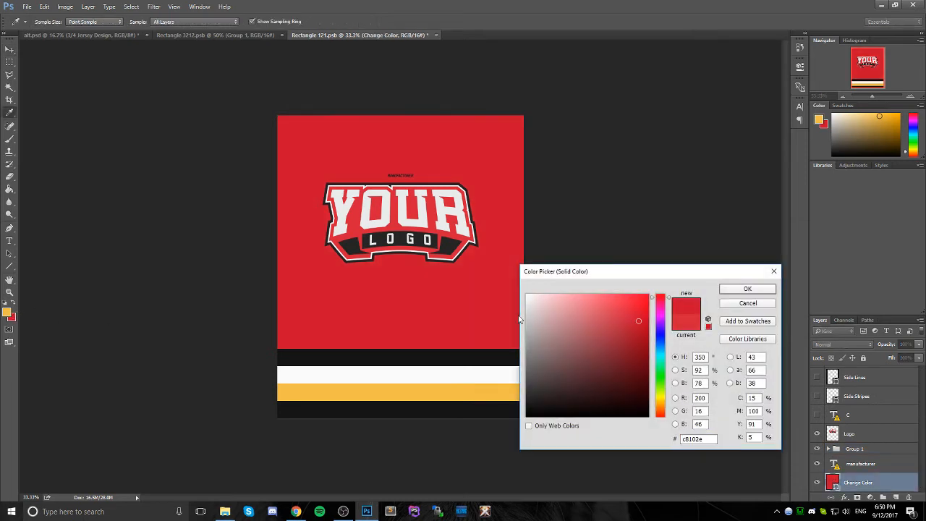
left_click(737, 290)
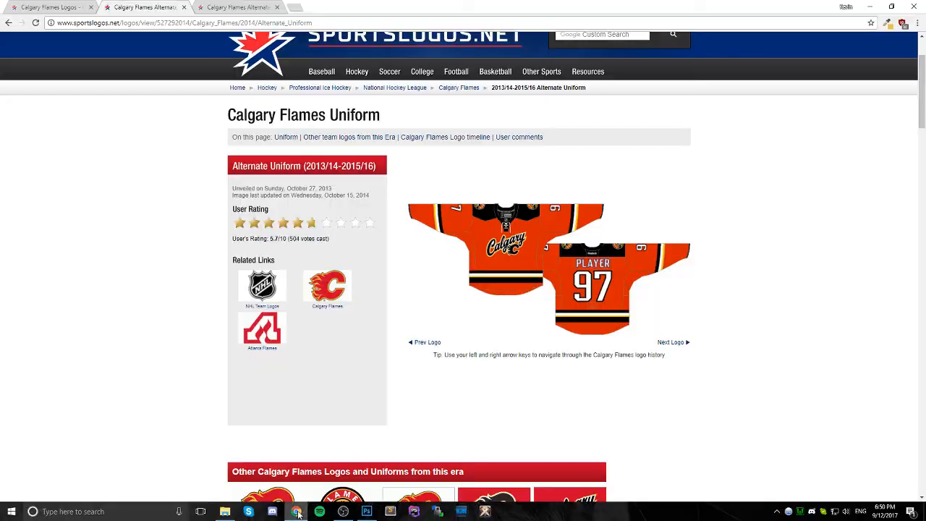
- Switch to Chrome and copy the round Calgary Flames 2013/14-2015/16 alternate logo image from its SportsLogos.net page
left_click(296, 512)
left_click(211, 5)
right_click(528, 237)
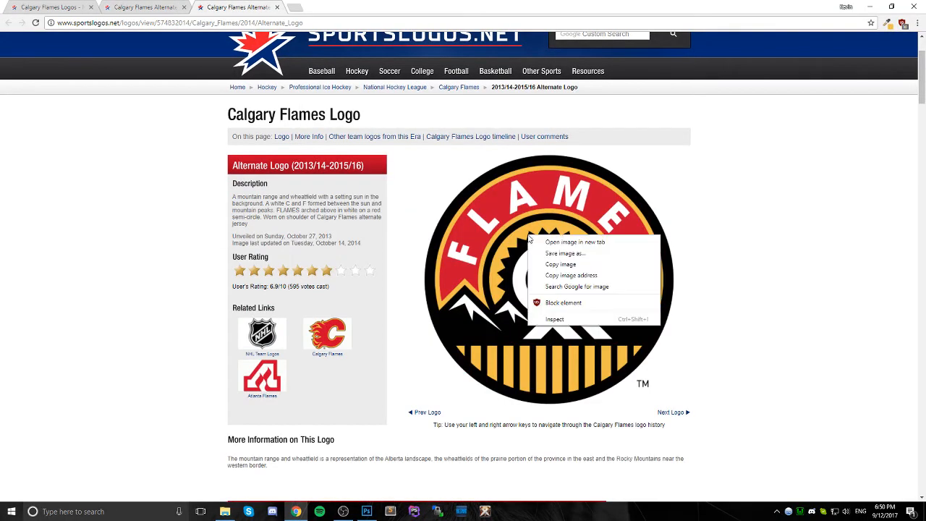
left_click(560, 264)
scroll(492, 202, "down", 1)
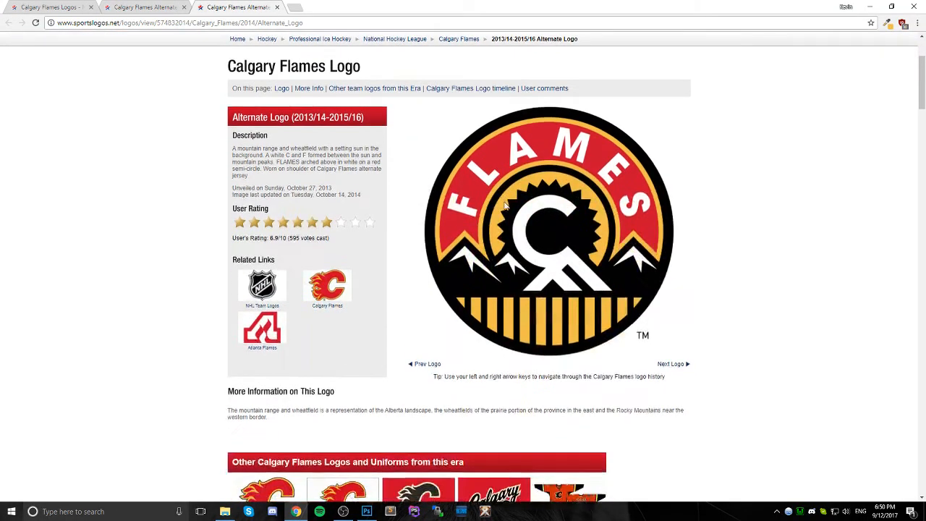
scroll(507, 206, "up", 2)
scroll(518, 217, "down", 2)
right_click(529, 208)
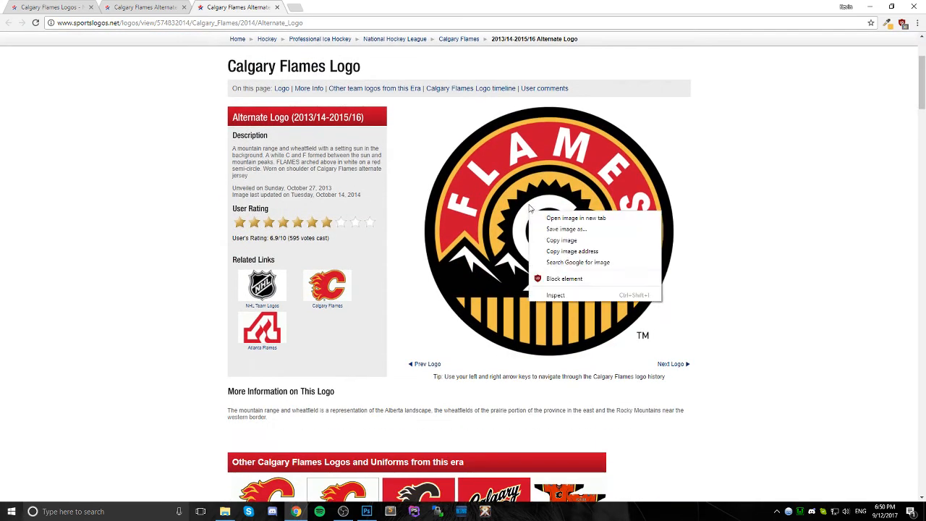
left_click(564, 240)
- Switch to Photoshop and paste the copied logo into a new clipboard-sized document with a white background
left_click(366, 512)
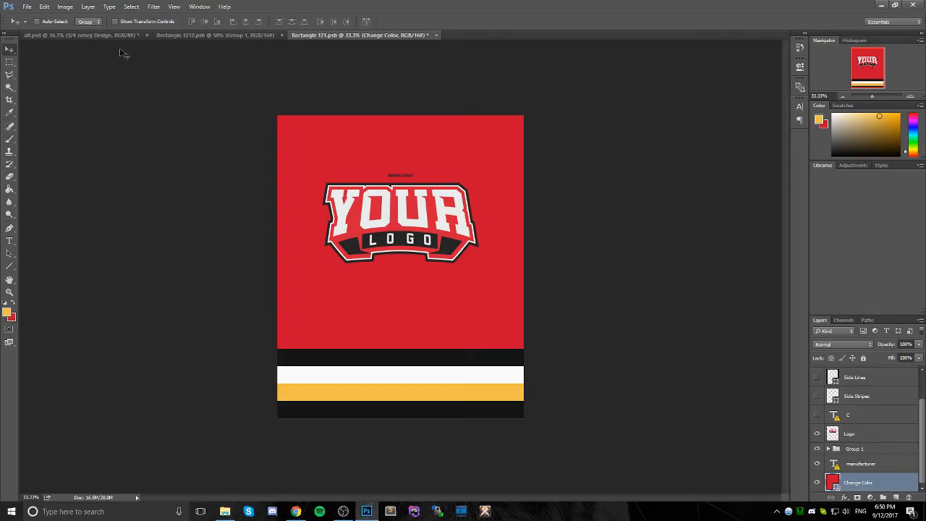
left_click(27, 6)
left_click(63, 22)
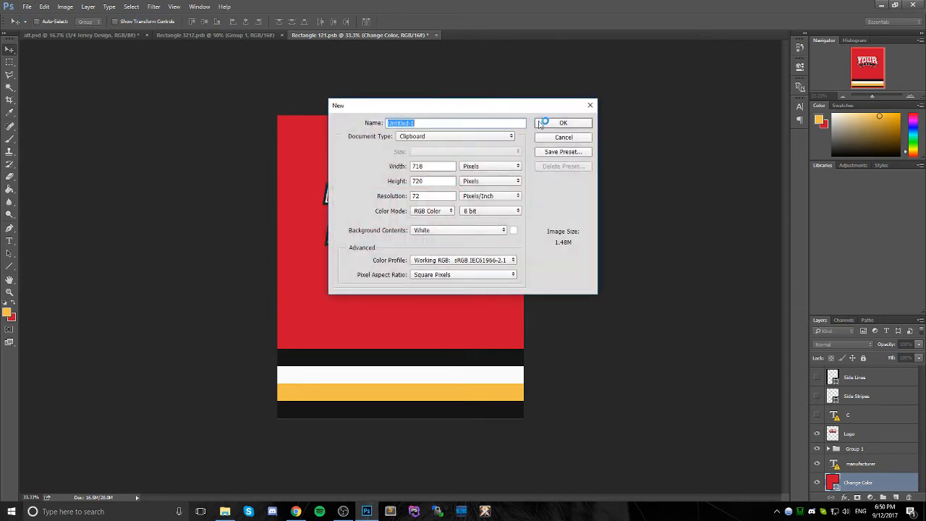
left_click(555, 123)
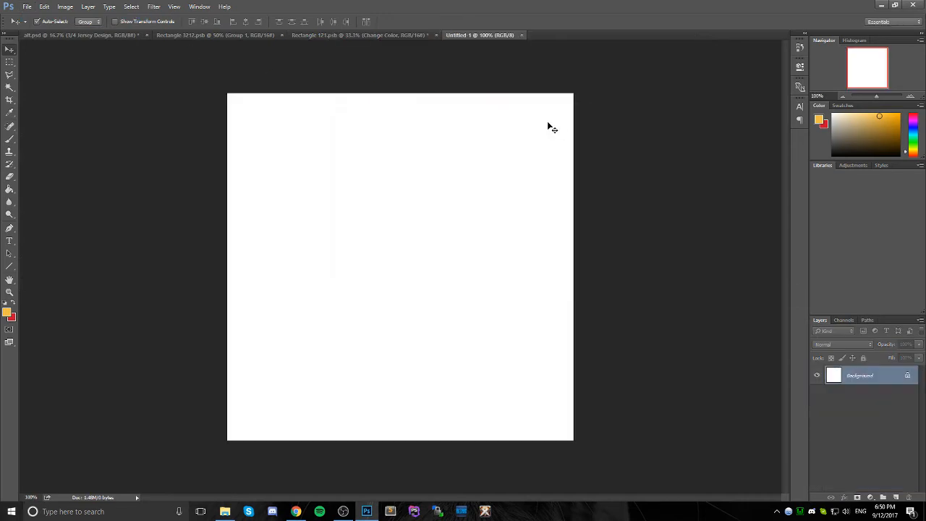
key("ctrl+v")
- Try deleting every white area of the pasted logo with a non-contiguous Magic Wand selection, and undo it
left_click(11, 88)
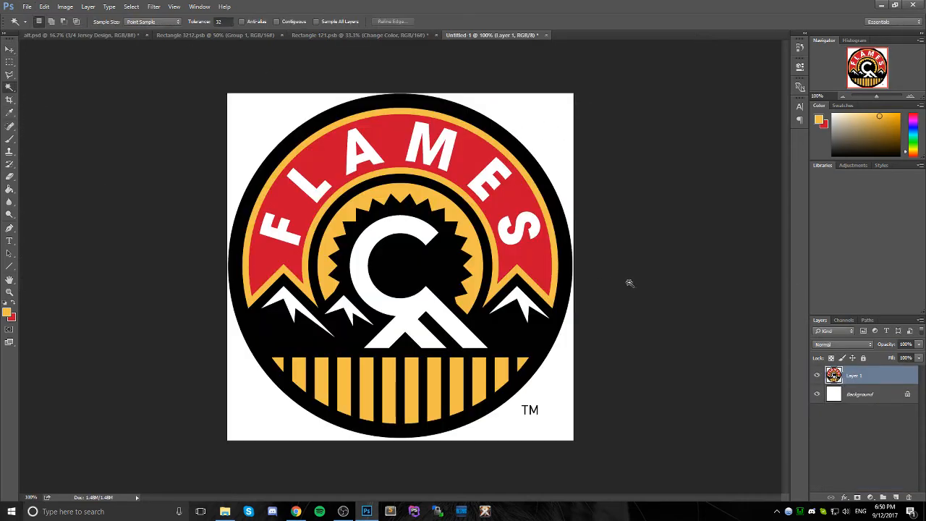
left_click(507, 124)
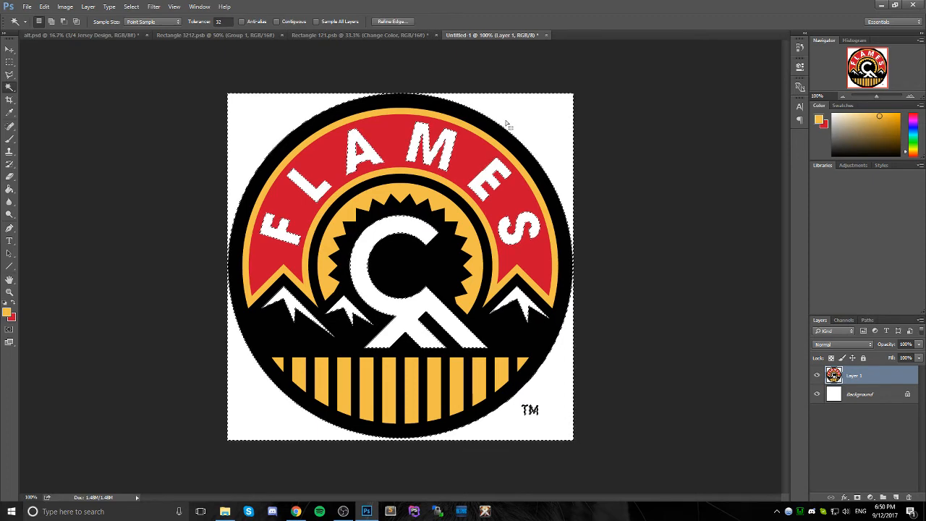
key("Delete")
key("ctrl+d")
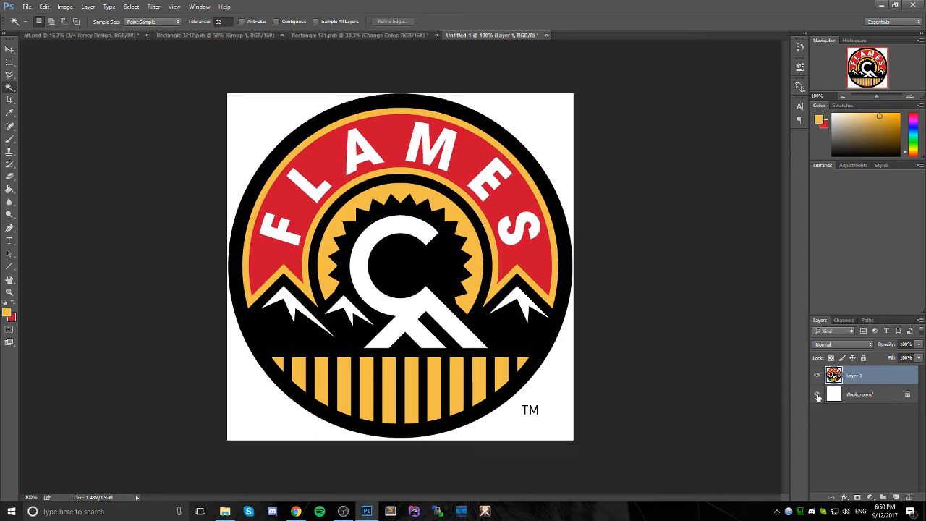
key("ctrl+alt+z")
key("ctrl+alt+z")
key("ctrl+alt+z")
- Remove the contiguous white surround and the TM mark outside the round logo, and hide the Background layer
left_click(257, 112)
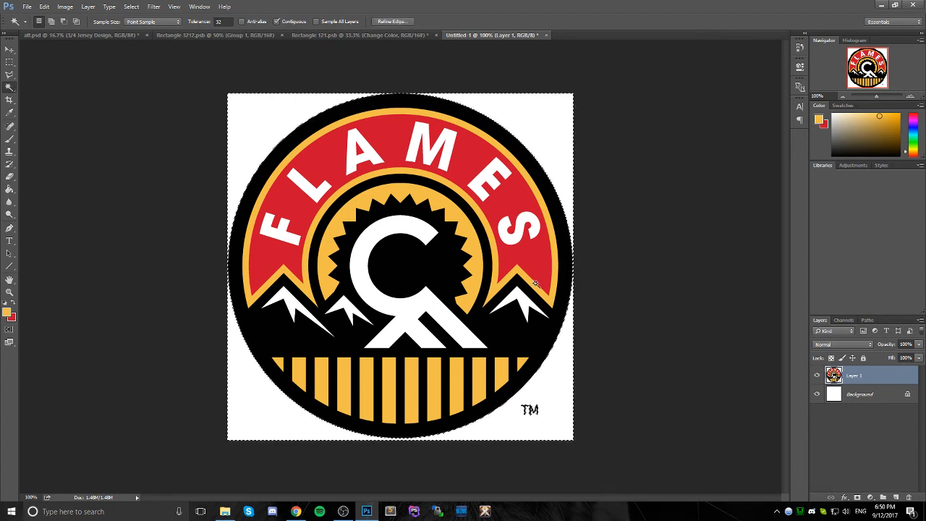
key("ctrl+d")
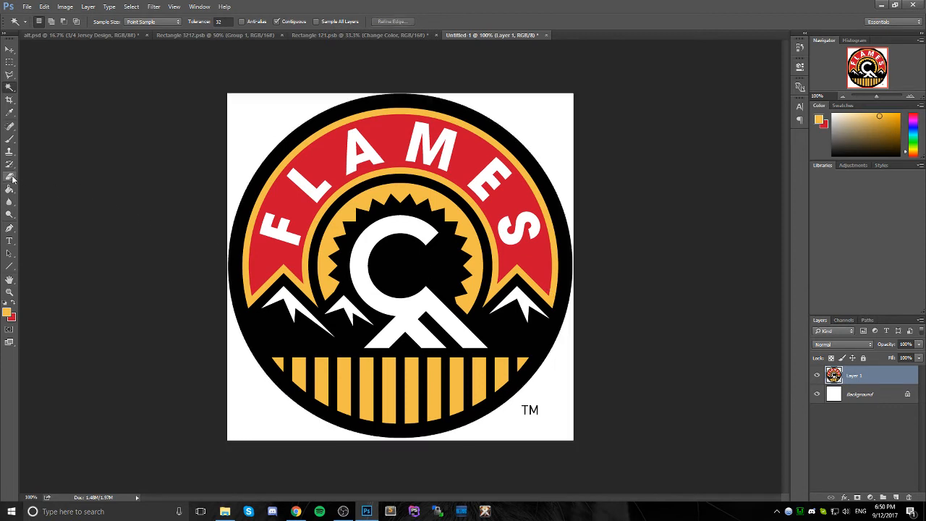
left_click(10, 176)
left_click_drag(526, 409, 534, 413)
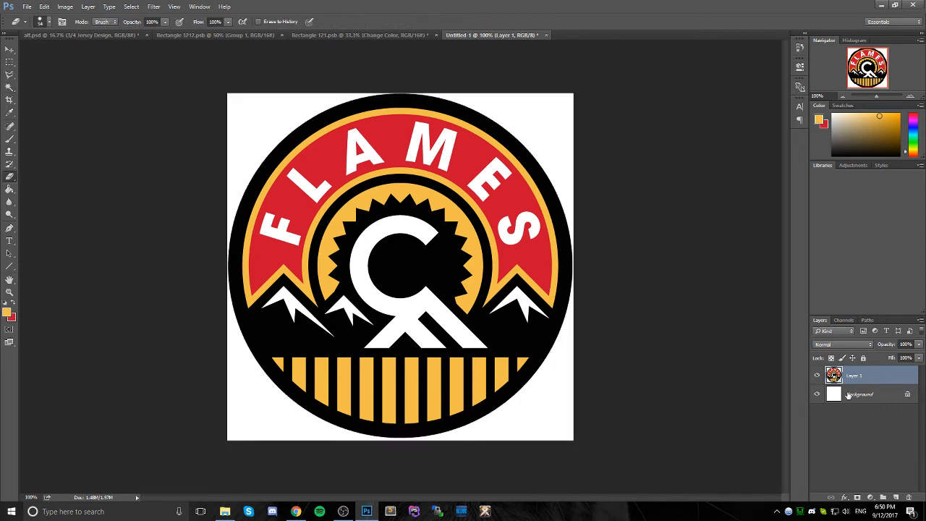
left_click(817, 394)
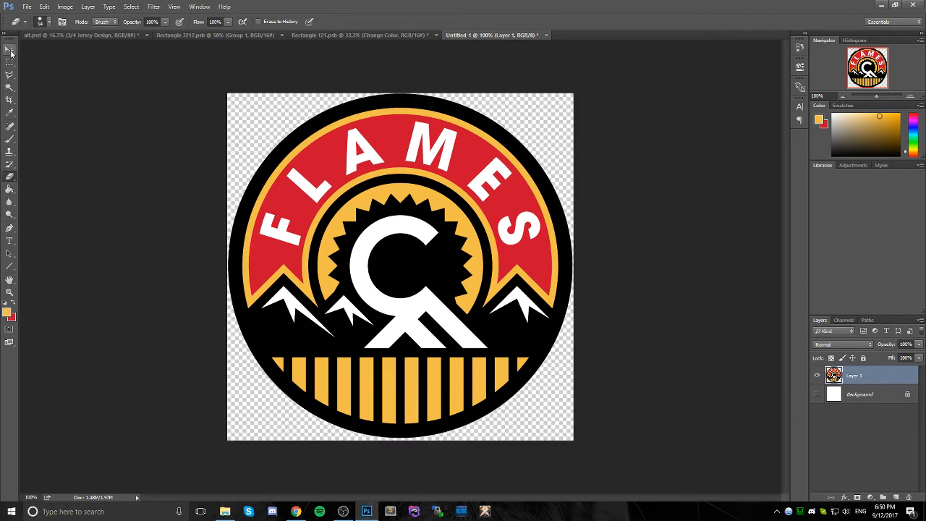
- Load the outline of the logo on Layer 1 as a selection and contract it to trim the badge's edge
left_click(10, 50)
left_click(834, 375, "ctrl")
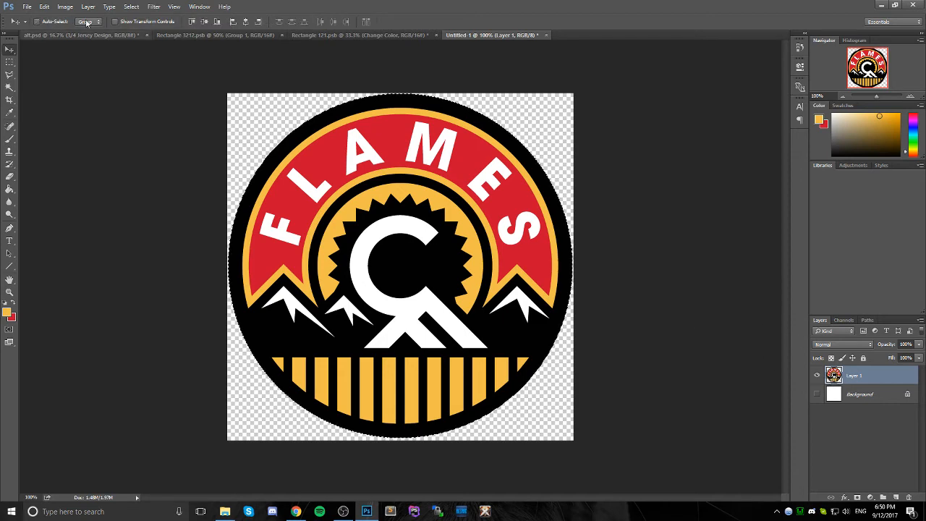
left_click(87, 7)
mouse_move(139, 131)
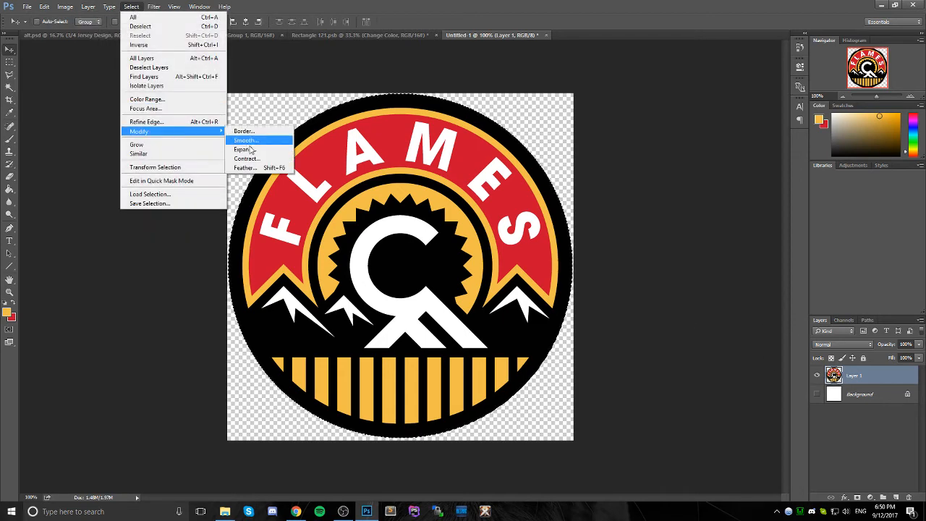
left_click(246, 159)
left_click(519, 175)
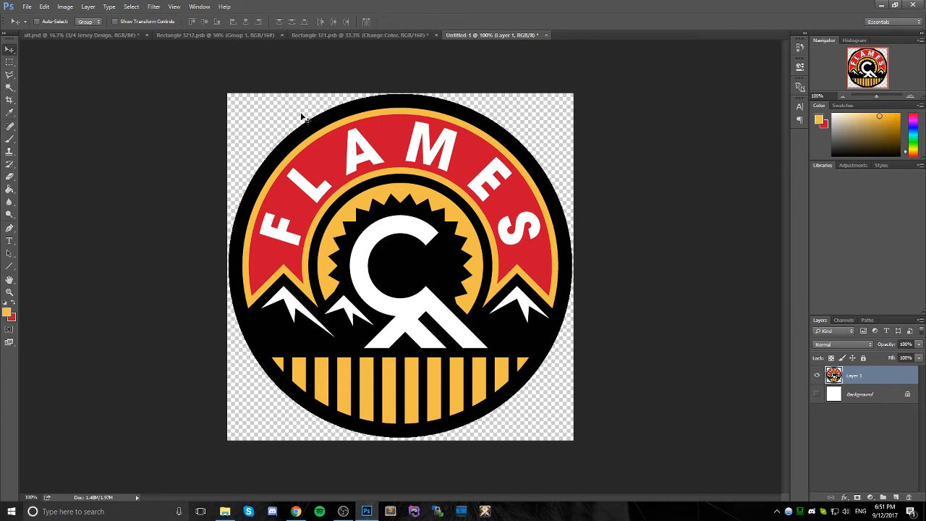
- Copy the entire cut-out logo and paste it above the Logo layer in the jersey design document Rectangle 121.psb
key("ctrl+a")
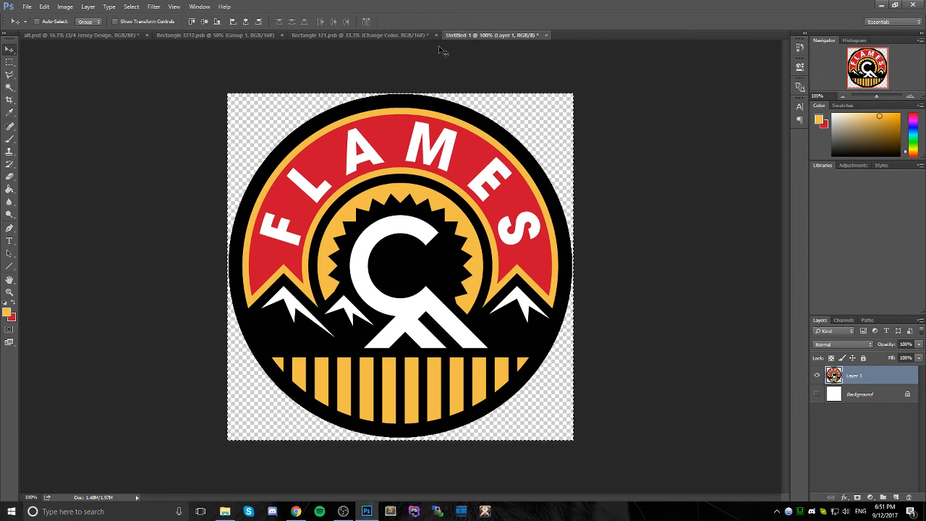
left_click(220, 36)
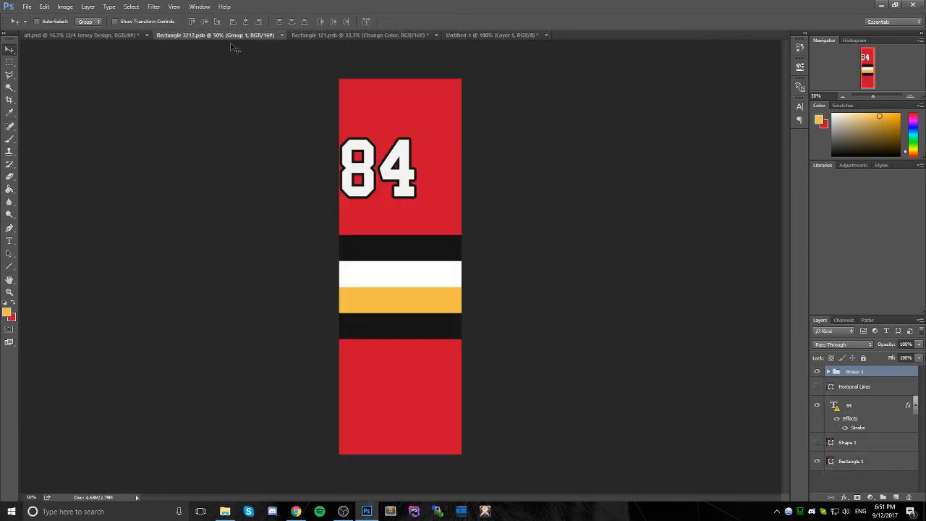
left_click(369, 35)
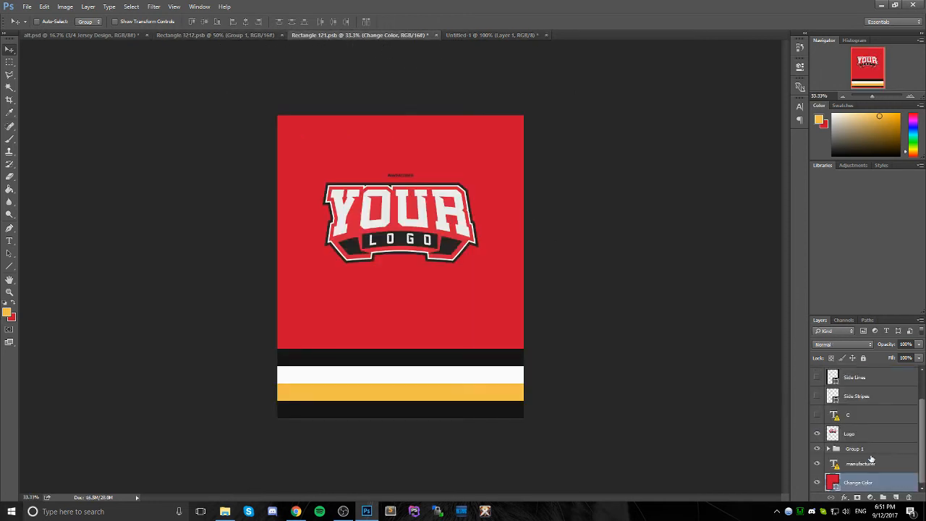
left_click(865, 435)
key("ctrl+v")
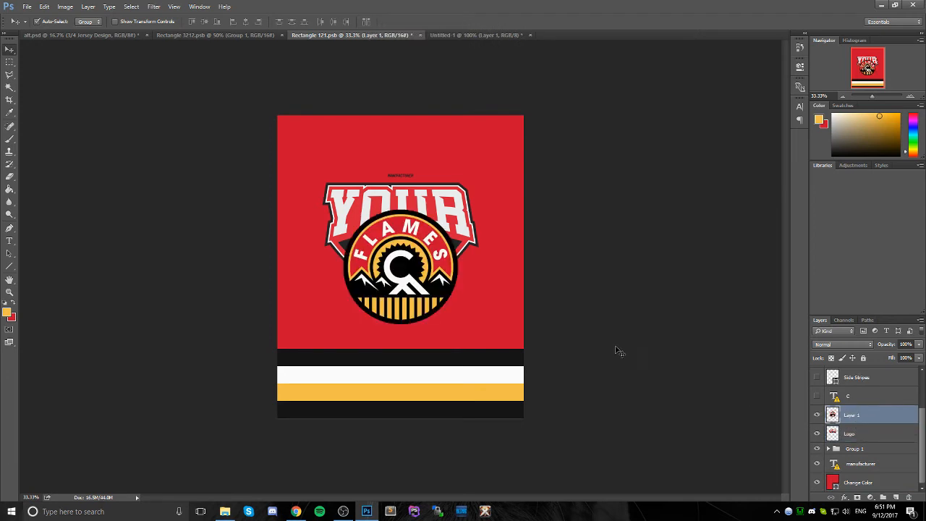
- Scale the pasted badge to 105.20%, move it up over the chest, and hide the placeholder Logo and manufacturer layers
key("ctrl+t")
mouse_move(460, 207)
left_mouse_down()
mouse_move(480, 188)
mouse_move(461, 202)
left_mouse_up()
left_click_drag(431, 264, 427, 236)
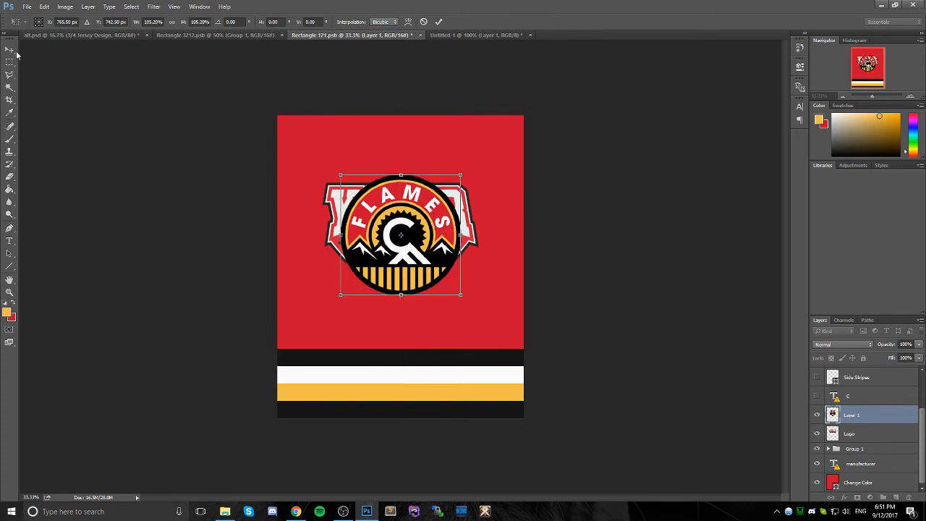
left_click(10, 49)
left_click(415, 194)
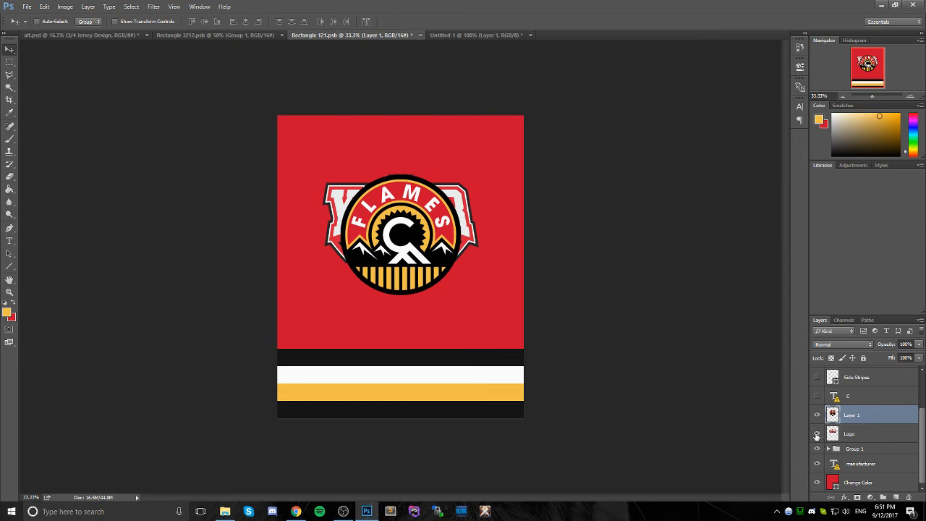
left_click(816, 434)
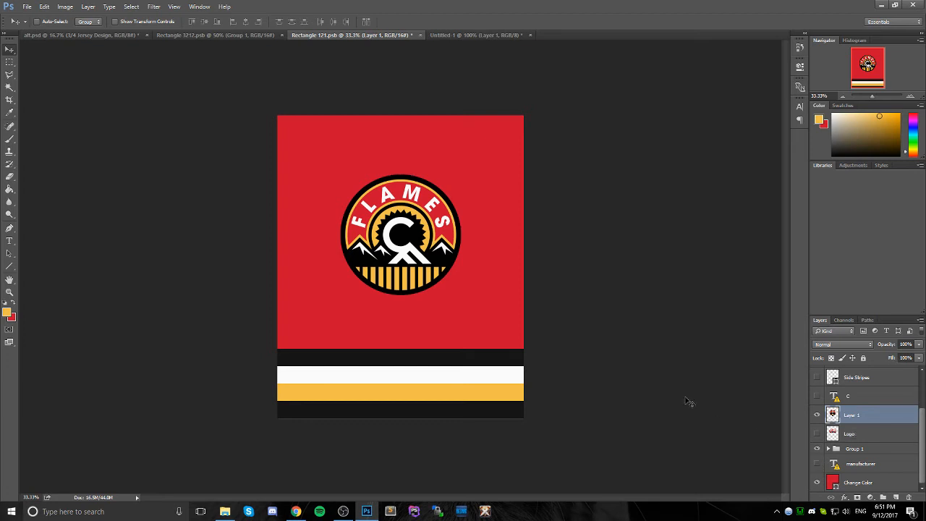
- Save the jersey design, check the badge on the full uniform mockup, and return to the jersey design
key("ctrl+s")
left_click(102, 34)
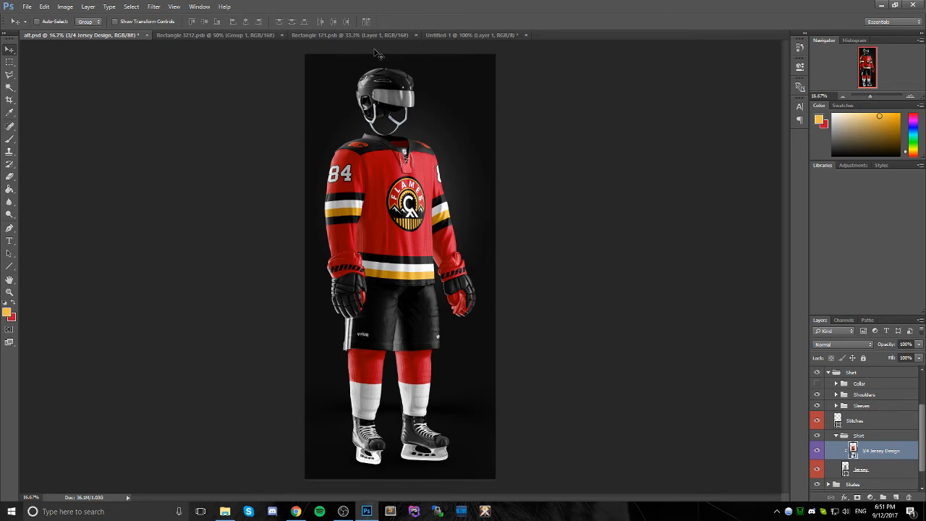
left_click(349, 34)
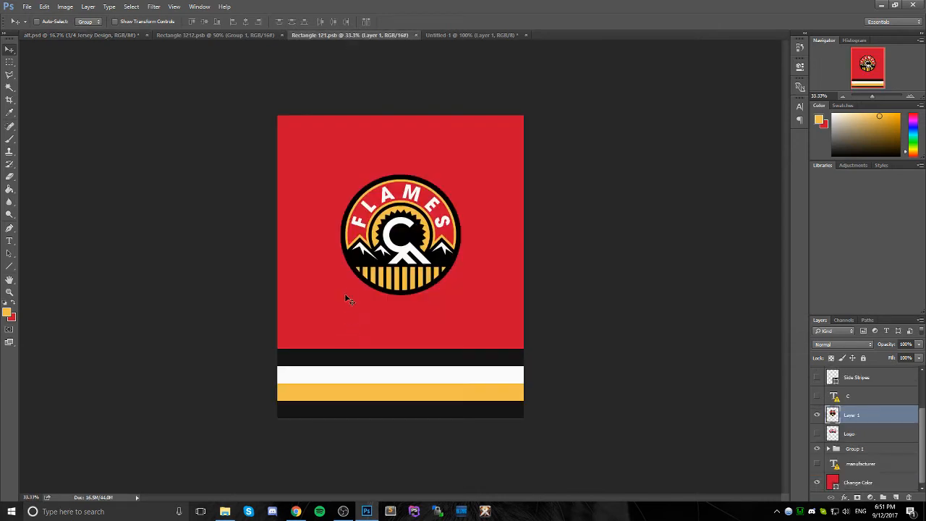
- Sample the jersey stripe's black (#151515) and fill all the black areas of the badge with it using the Paint Bucket
left_click(9, 189)
left_click(10, 112)
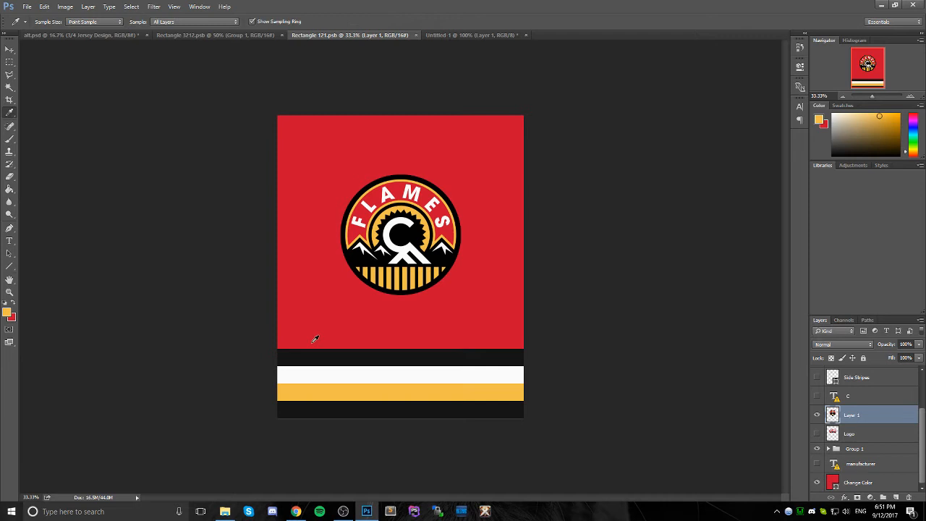
left_click(370, 353)
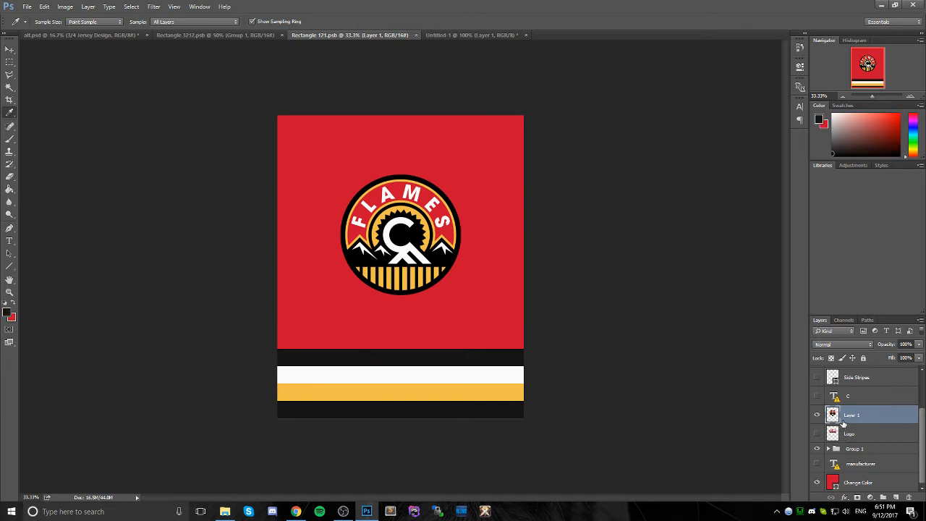
left_click(9, 188)
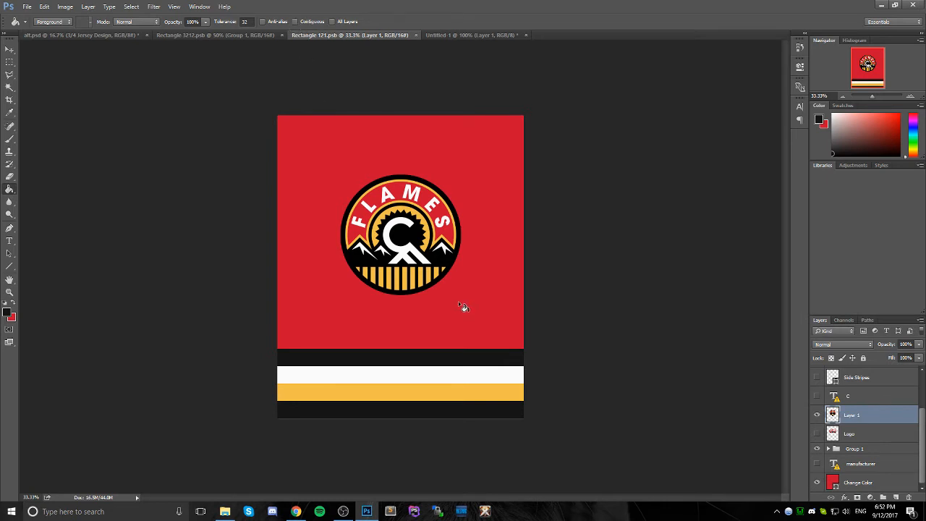
left_click(6, 311)
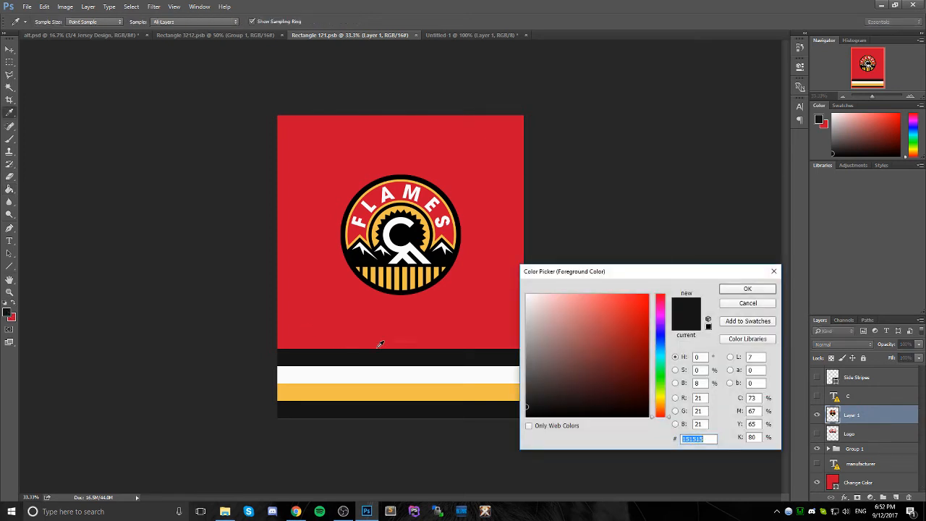
left_click(747, 290)
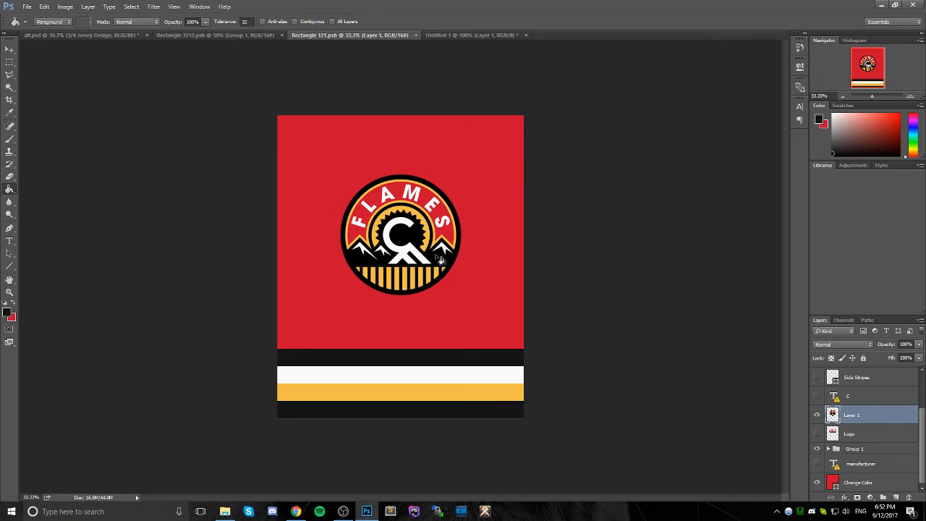
left_click(440, 259)
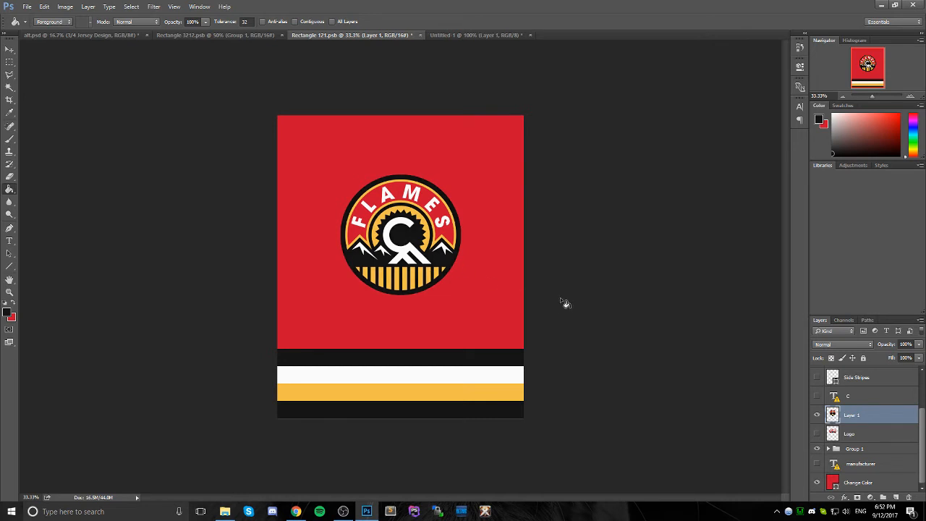
- Save the recoloured jersey design and go back to the full uniform mockup
key("ctrl+s")
left_click(95, 35)
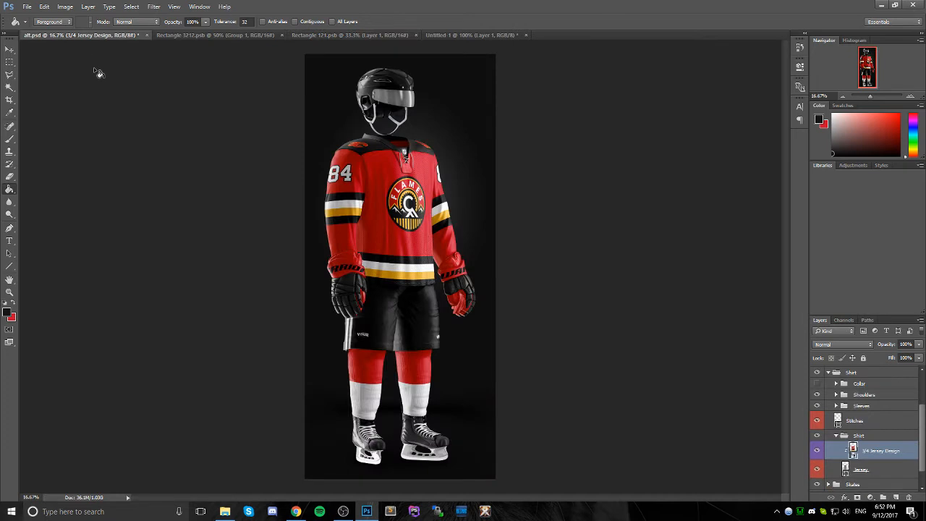
left_click(9, 49)
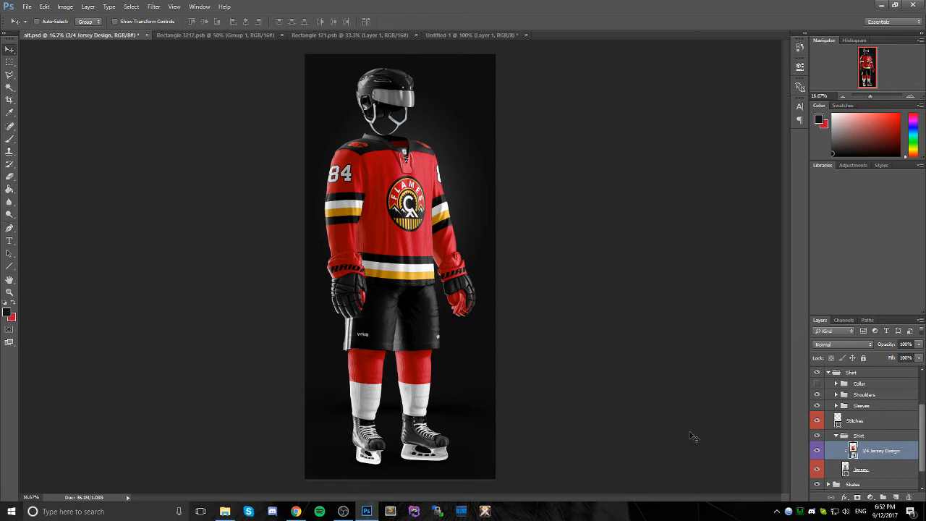
- Switch to Chrome and look up the Calgary Flames 2017-present uniforms on nhluniforms.com
left_click(295, 512)
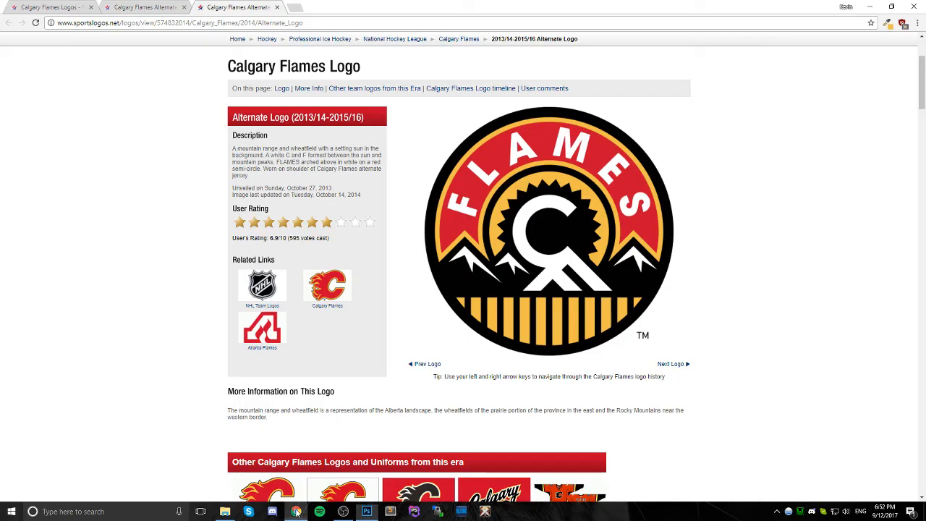
left_click(295, 9)
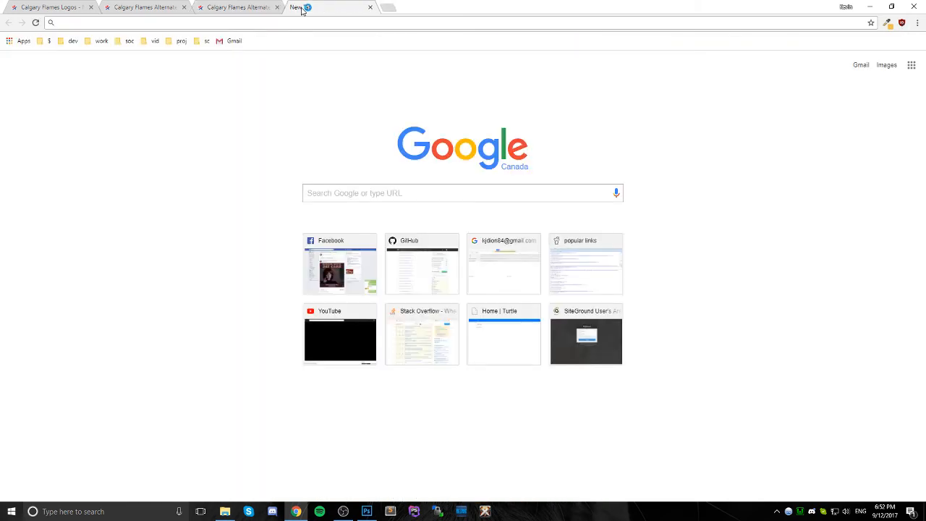
type("nhlu")
key("Return")
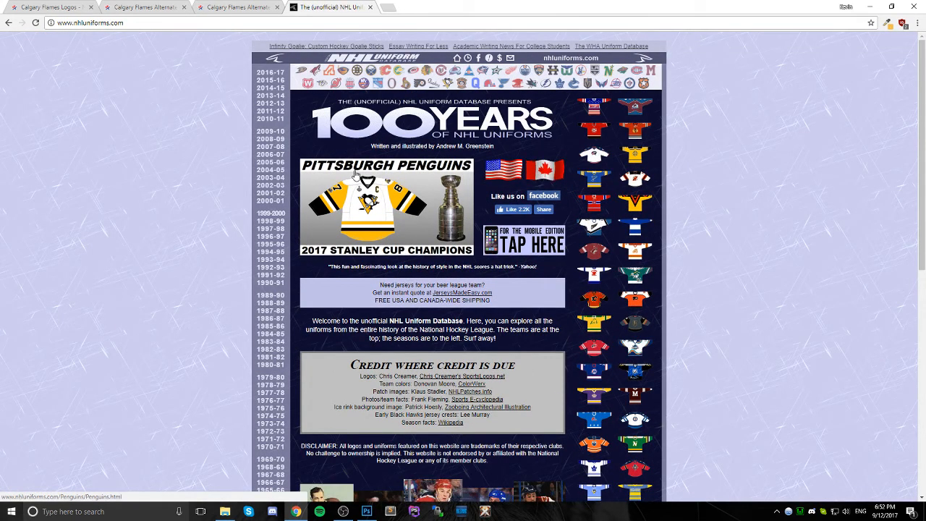
scroll(183, 213, "down", 2)
scroll(182, 212, "up", 2)
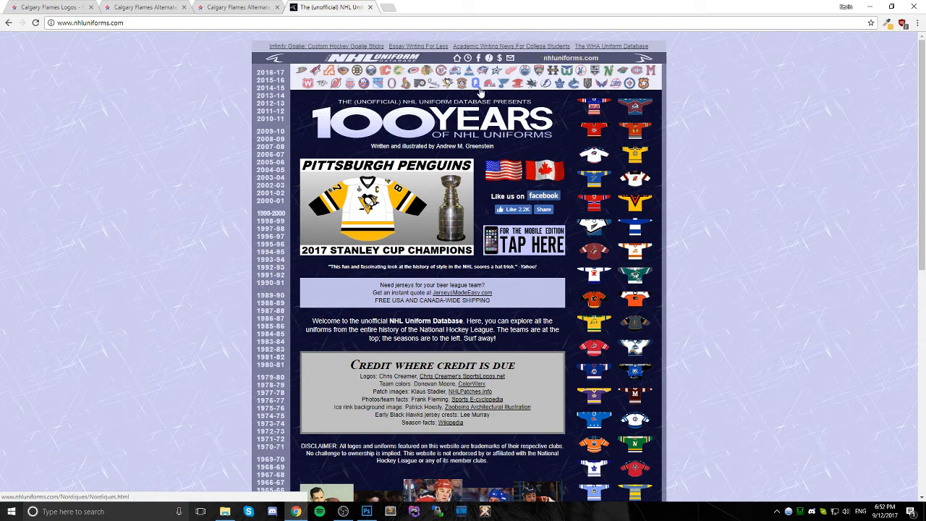
left_click(385, 70)
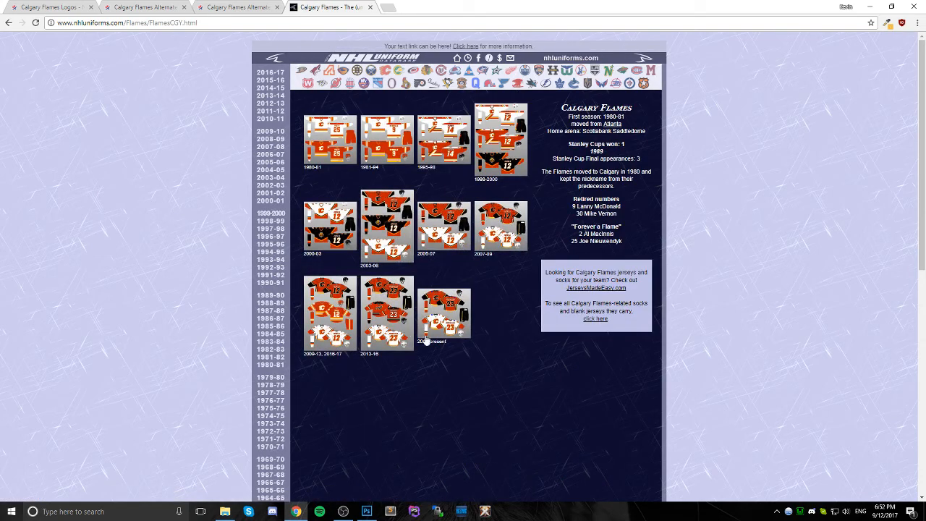
left_click(443, 312)
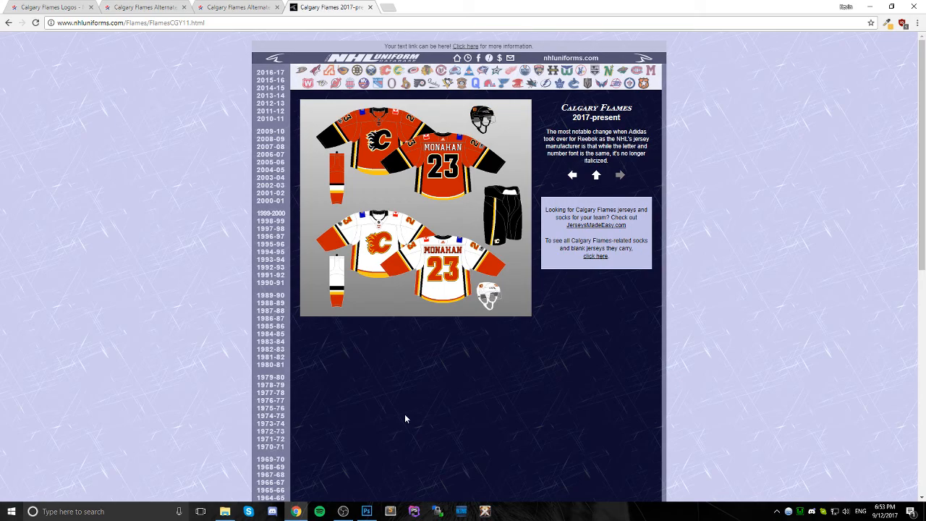
- Switch back to Photoshop, collapse the Shirt group, and open the 3/4 Right smart object of the Shorts group
left_click(367, 511)
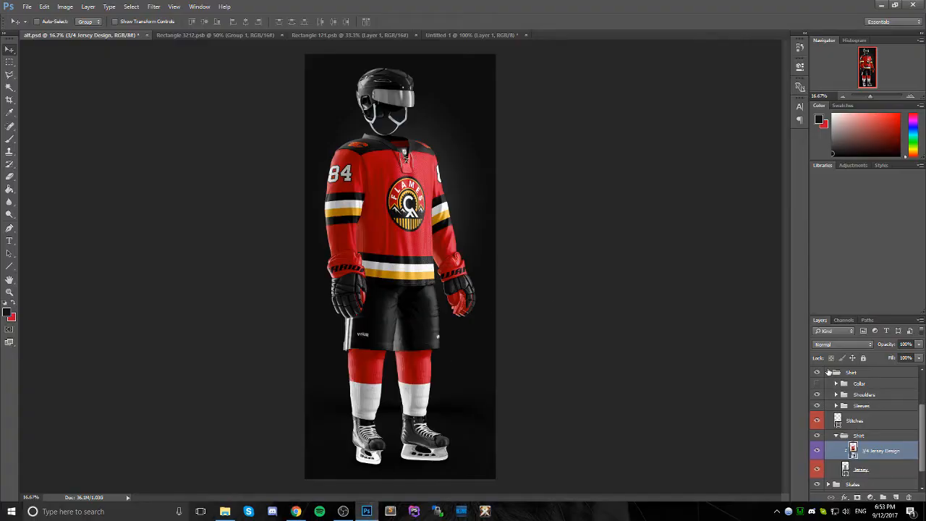
left_click(828, 371)
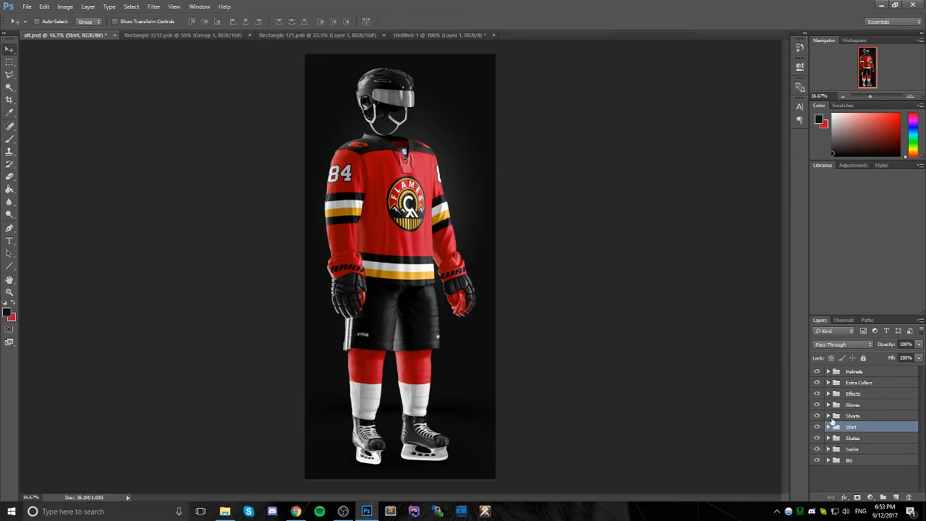
left_click(828, 416)
scroll(829, 418, "down", 1)
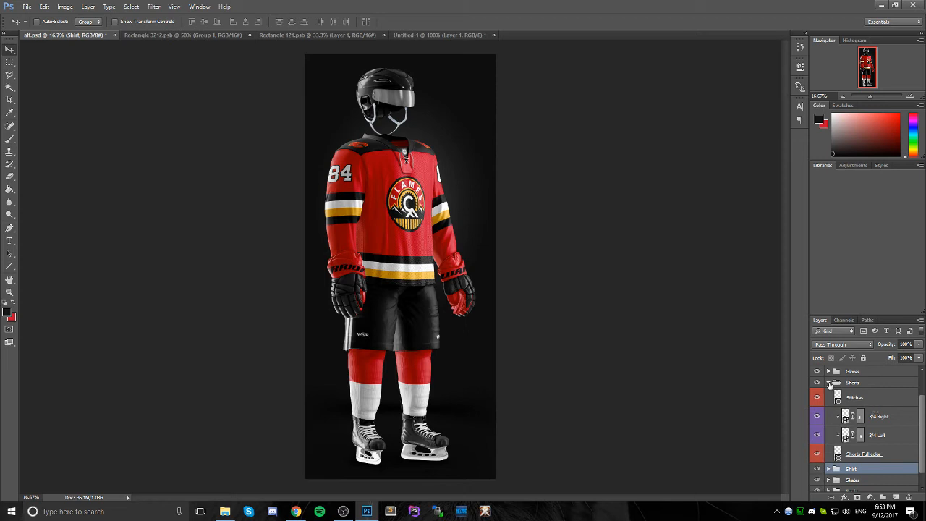
double_click(846, 417)
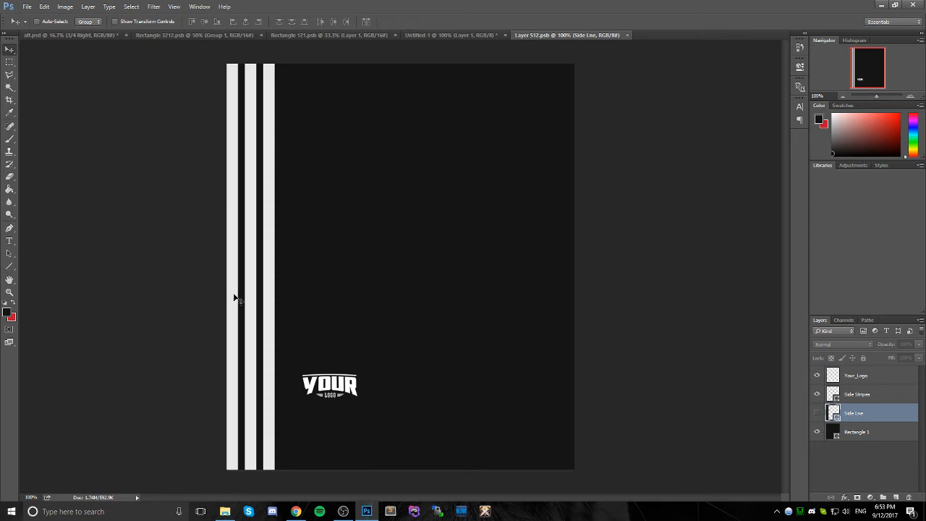
- Measure the width of one white stripe of the Side Stripes layer with a rectangular marquee, and drop the selection
left_click(859, 392)
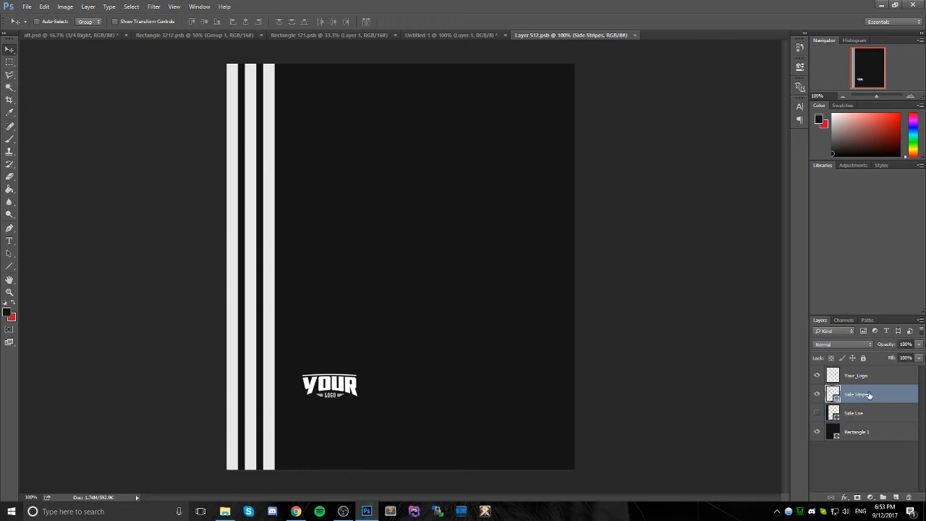
left_click(9, 265)
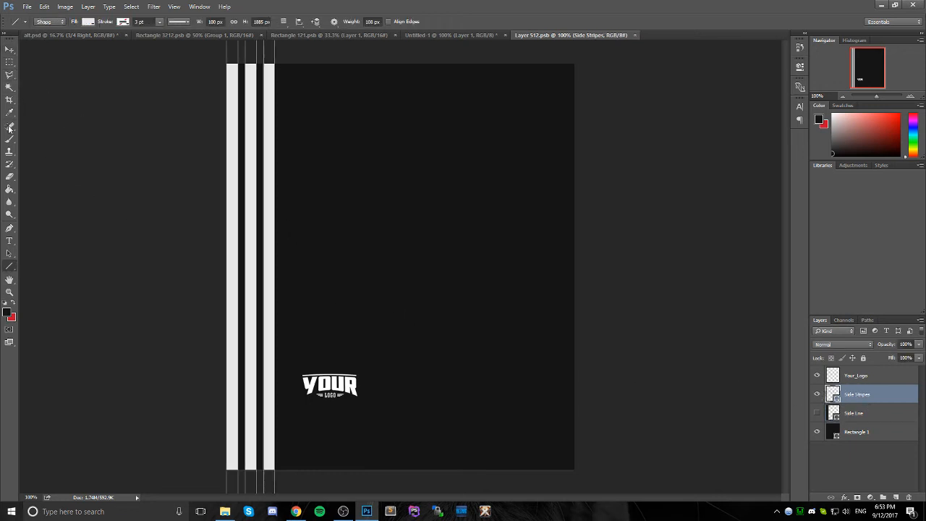
left_click(9, 63)
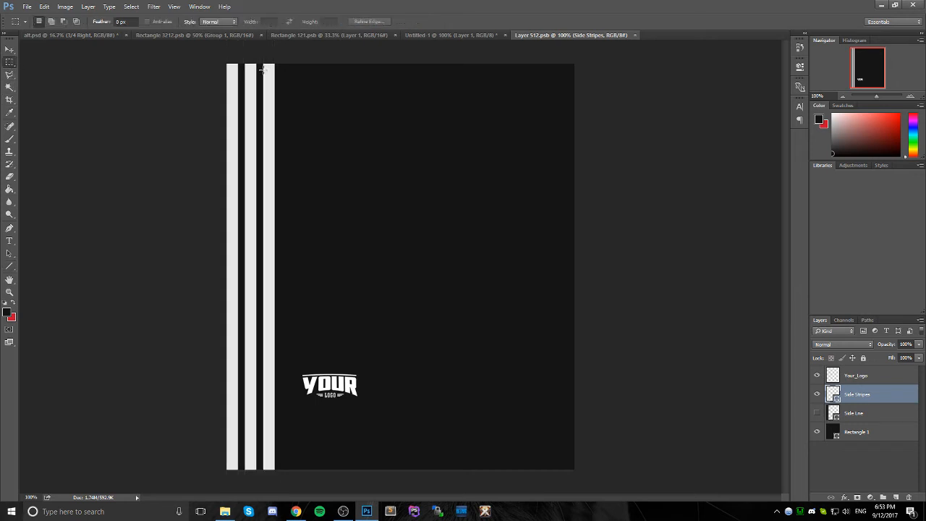
left_click_drag(263, 67, 277, 106)
left_click(309, 109)
- Set the Line tool's weight to 25 px
left_click(10, 266)
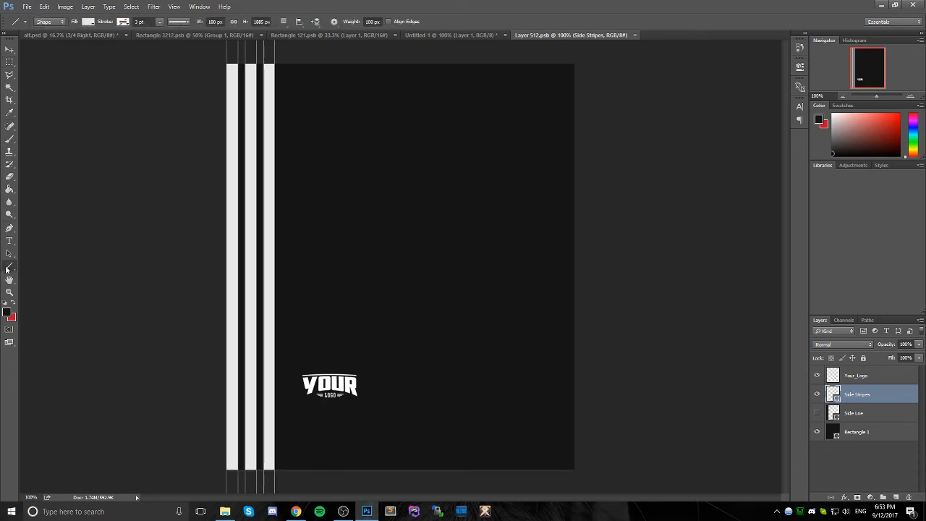
left_click(371, 21)
left_click_drag(371, 22, 358, 23)
type("25")
key("Return")
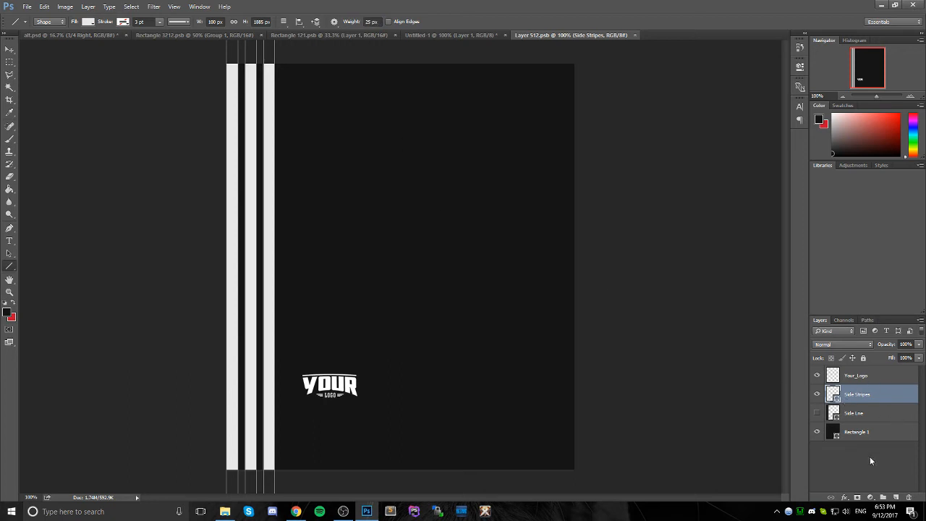
- Add a new layer above Side Stripes, and hide the Side Stripes and Your_Logo layers
left_click(895, 498)
left_click(818, 414)
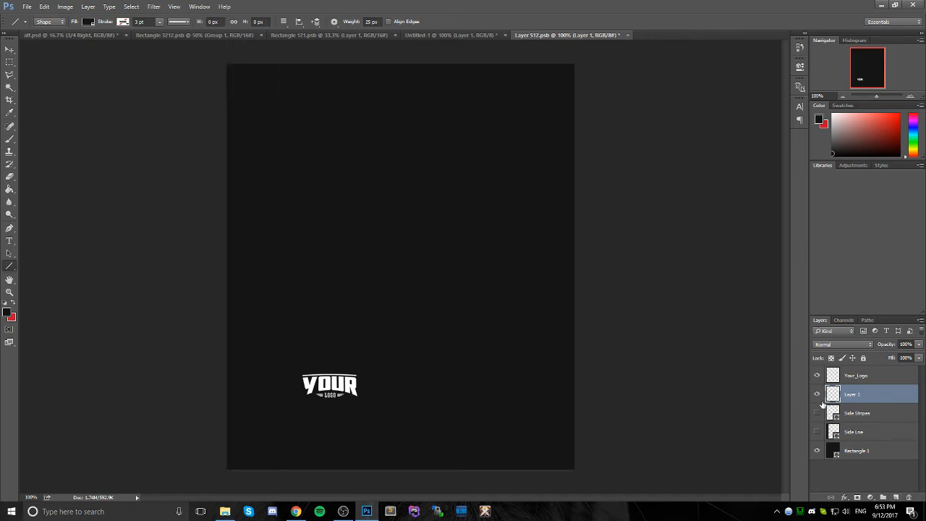
left_click(818, 376)
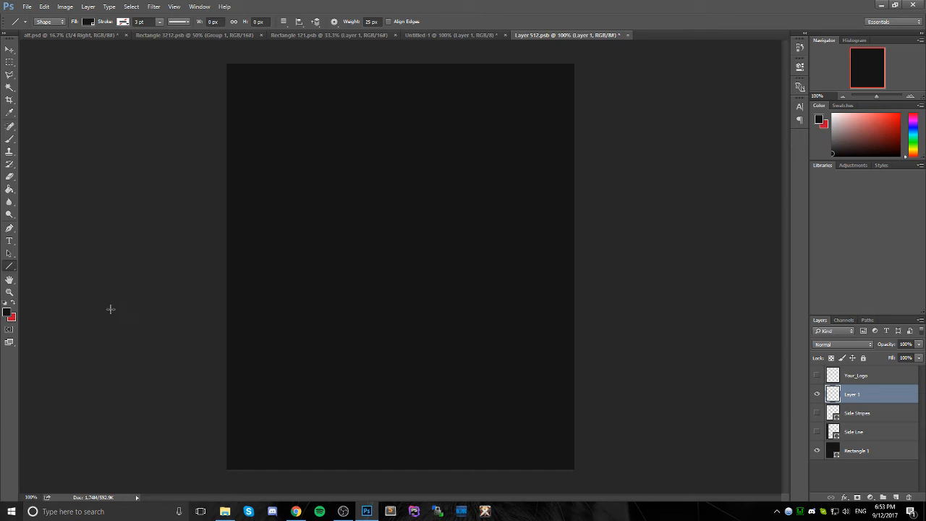
- Draw a white vertical line 25 px wide over the full height of the shorts design, near its left side
key("d")
key("x")
left_click_drag(256, 56, 267, 471)
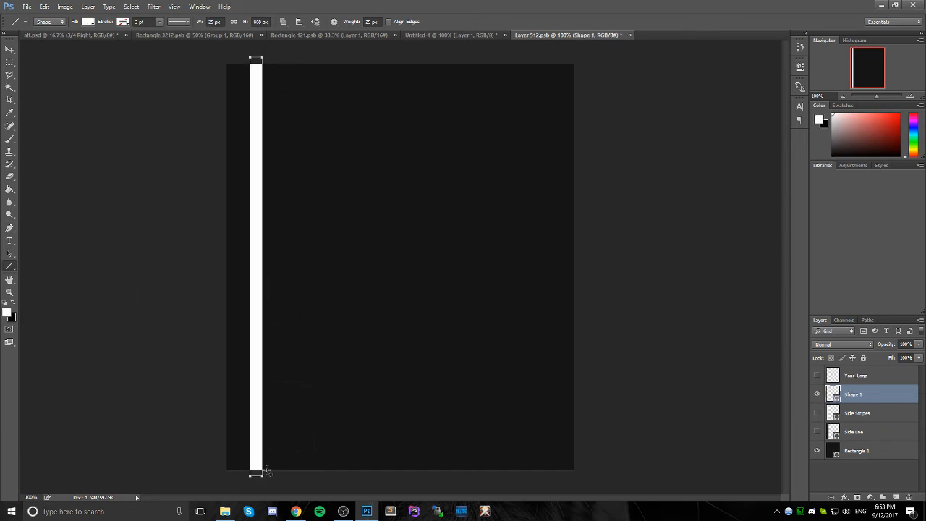
- Nudge the white vertical line slightly towards the shorts design's left edge and duplicate its layer
left_click(9, 49)
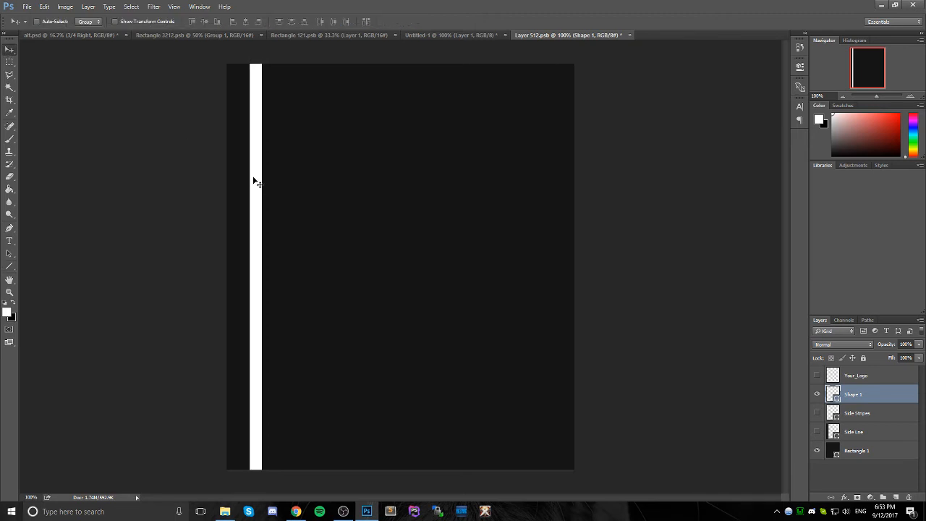
left_click_drag(256, 181, 253, 180)
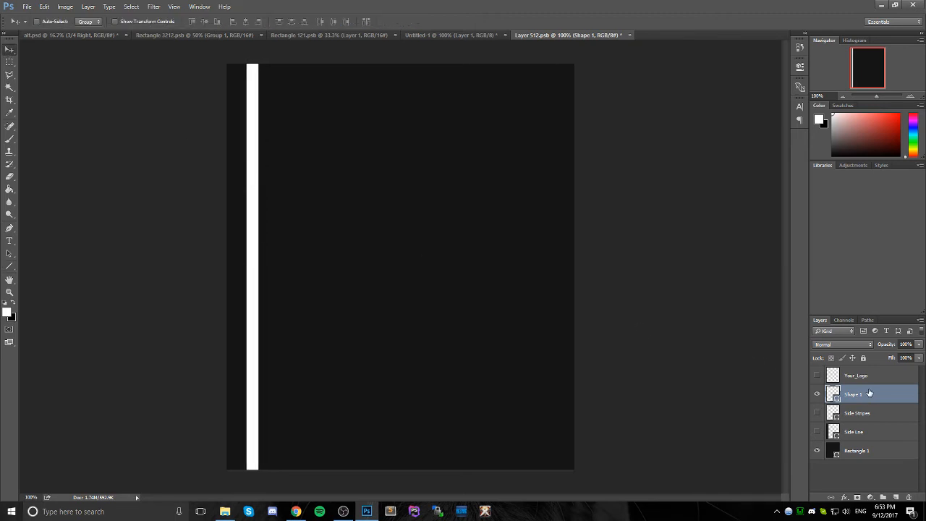
left_click_drag(868, 390, 896, 498)
- Sample the yellow stripe and the jersey red from the Rectangle 3212.psb sleeve design as working colours, and return to Layer 512.psb
left_click(214, 35)
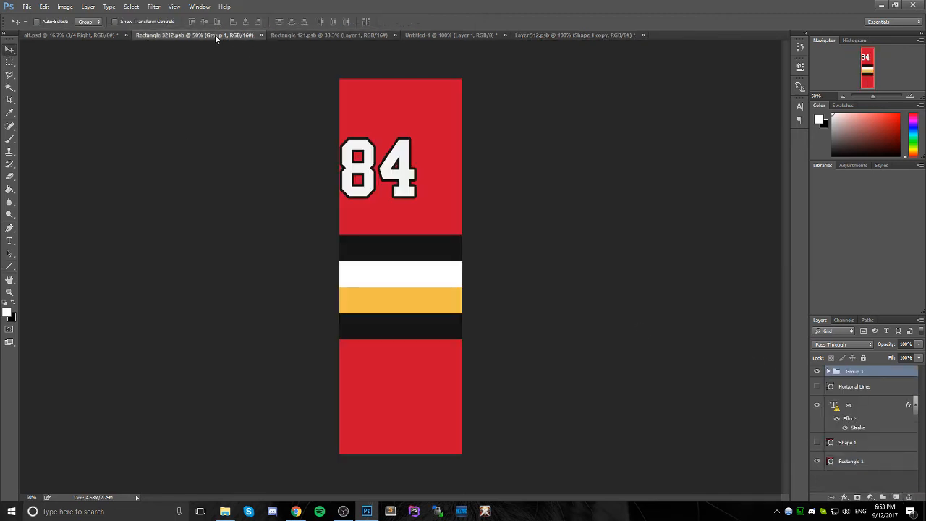
left_click(9, 112)
left_click(427, 296)
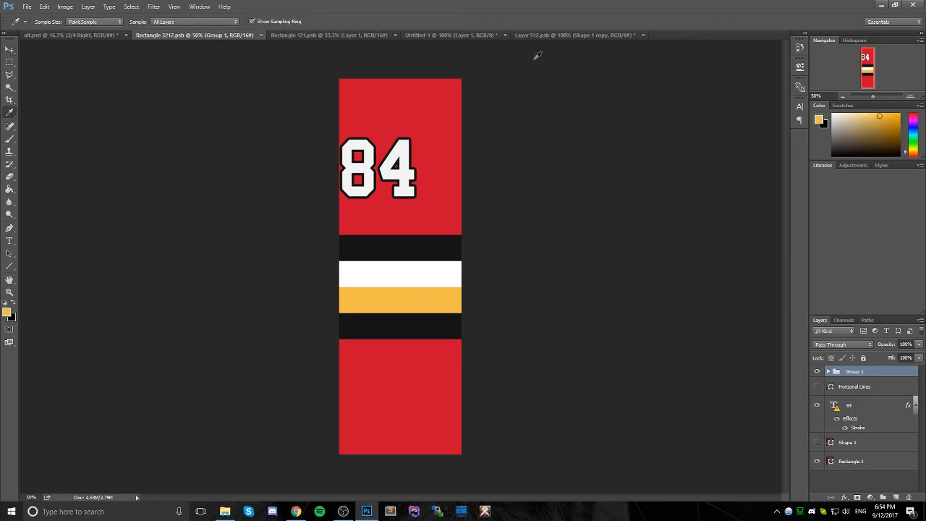
key("x")
left_click(461, 93)
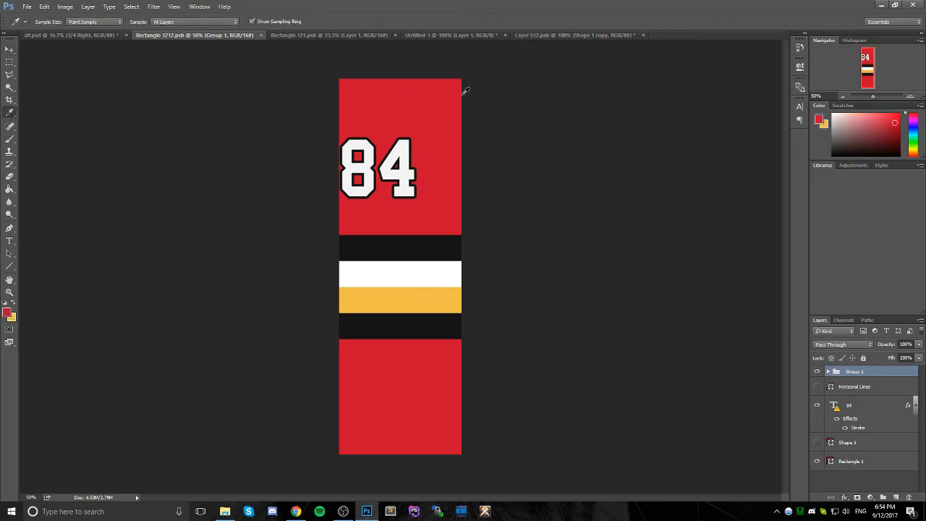
left_click(547, 35)
left_click(9, 49)
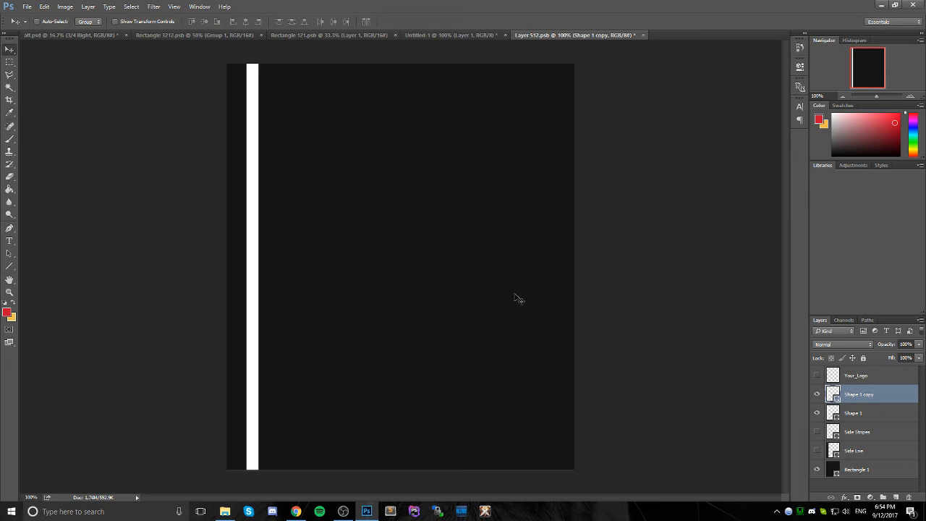
left_click(817, 395)
left_click(816, 394)
left_click(817, 394)
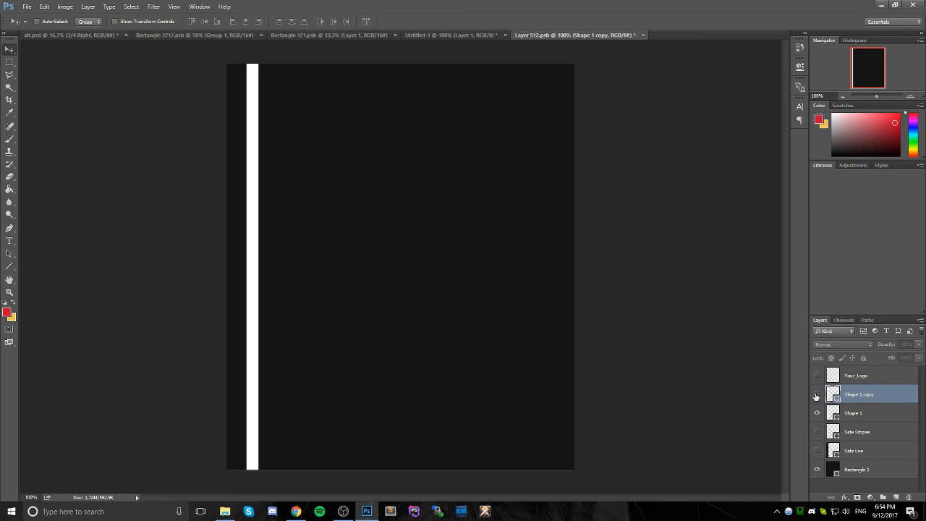
left_click(817, 394)
- Draw a second full-height vertical line 25 px wide left of the white one, and fill it with the sampled yellow
left_click(9, 266)
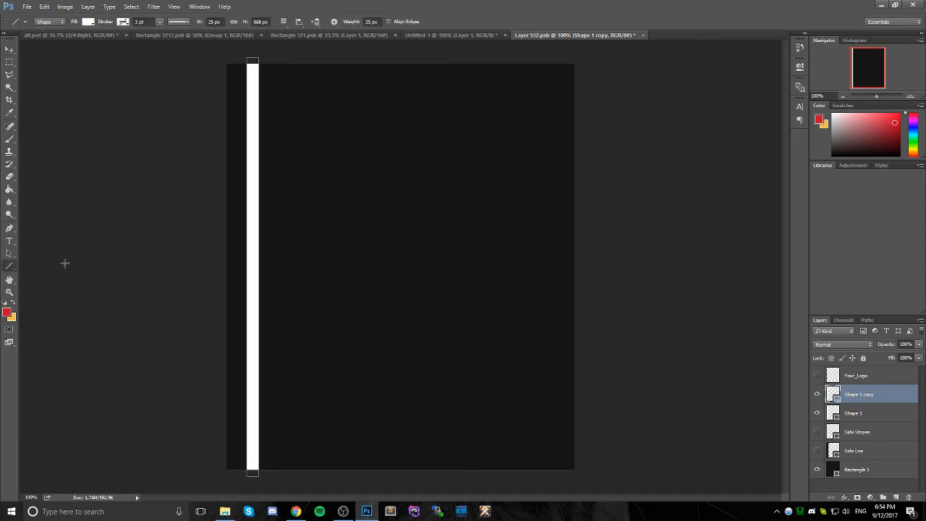
key("x")
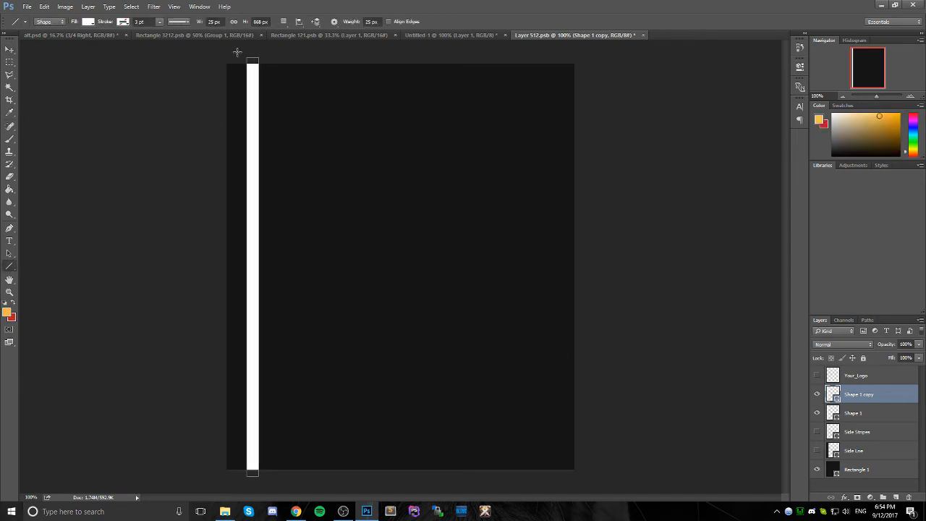
left_click_drag(237, 52, 238, 482)
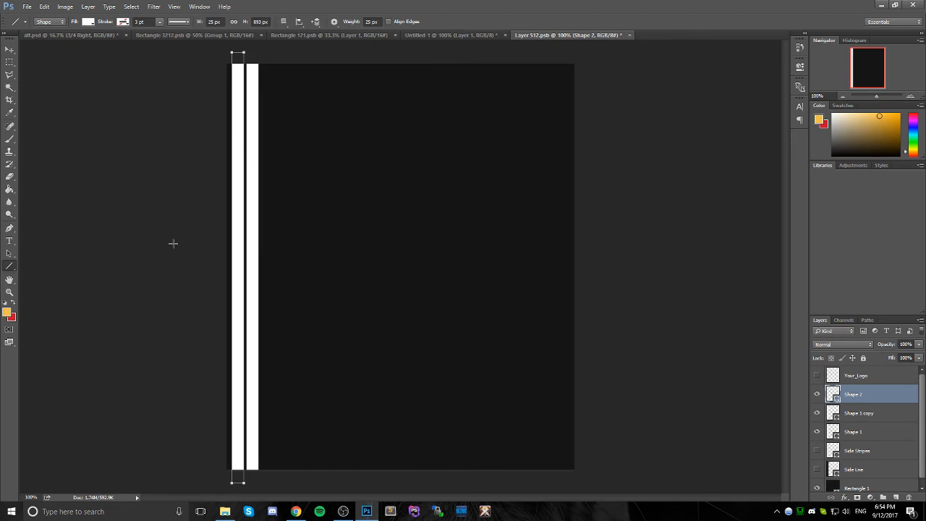
double_click(826, 392)
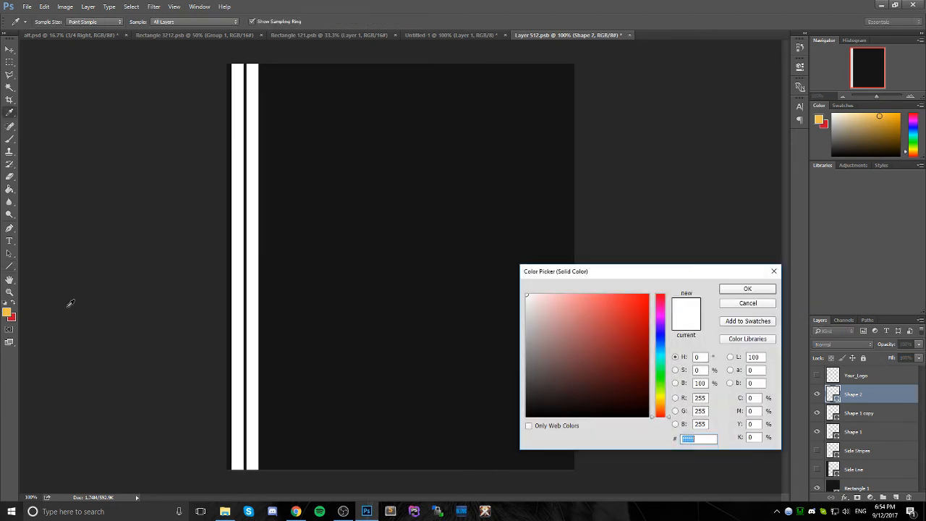
left_click(8, 310)
left_click(748, 288)
- Place the yellow stripe and the copied white stripe side by side at the design's left edge, and delete the original Shape 1 layer
key("v")
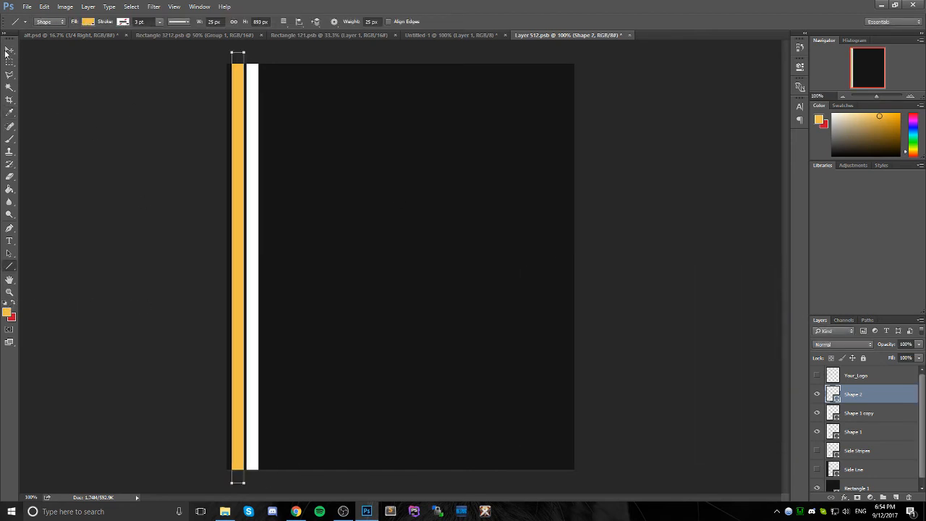
left_click_drag(238, 140, 232, 136)
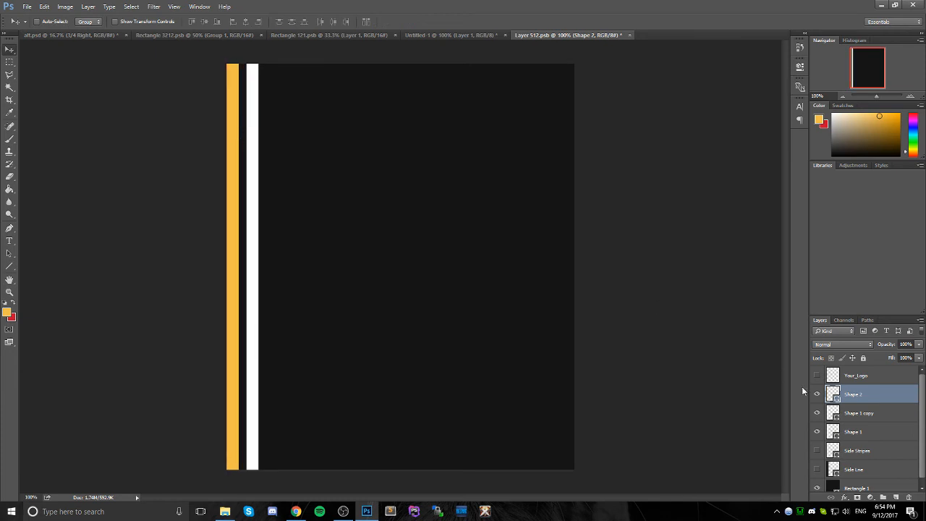
left_click(849, 412)
left_click_drag(251, 217, 244, 217)
left_click_drag(854, 433, 910, 496)
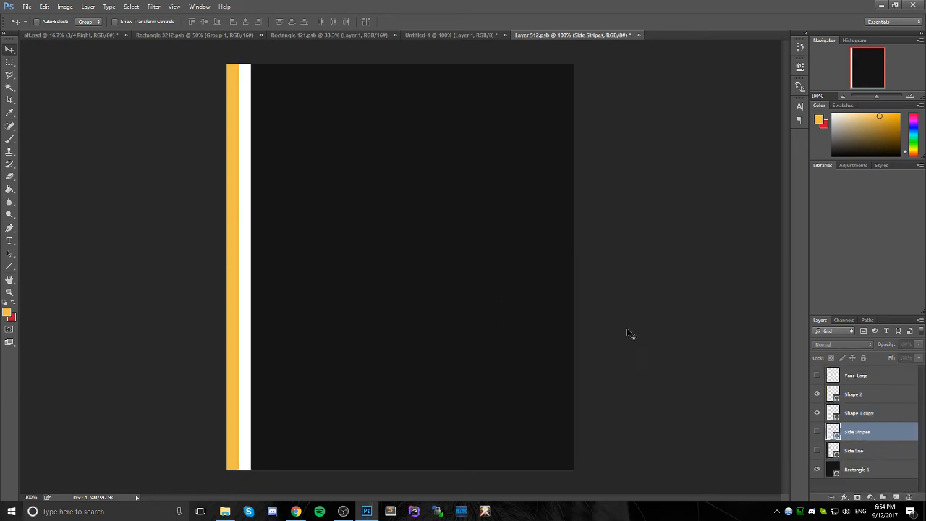
- Group the yellow and white stripe layers, shift the group inward by about one stripe width, and save the shorts design
left_click(870, 414)
left_click(864, 395, "shift")
key("ctrl+g")
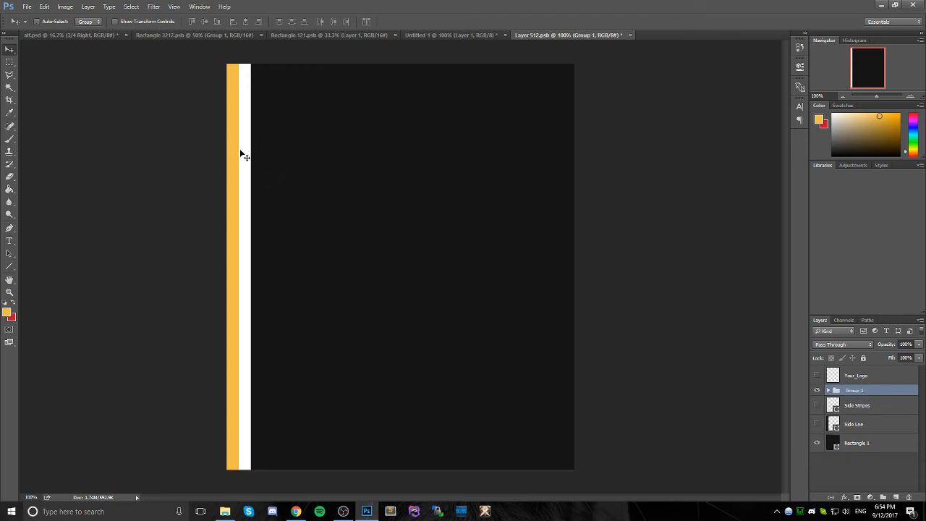
left_click_drag(244, 159, 254, 154)
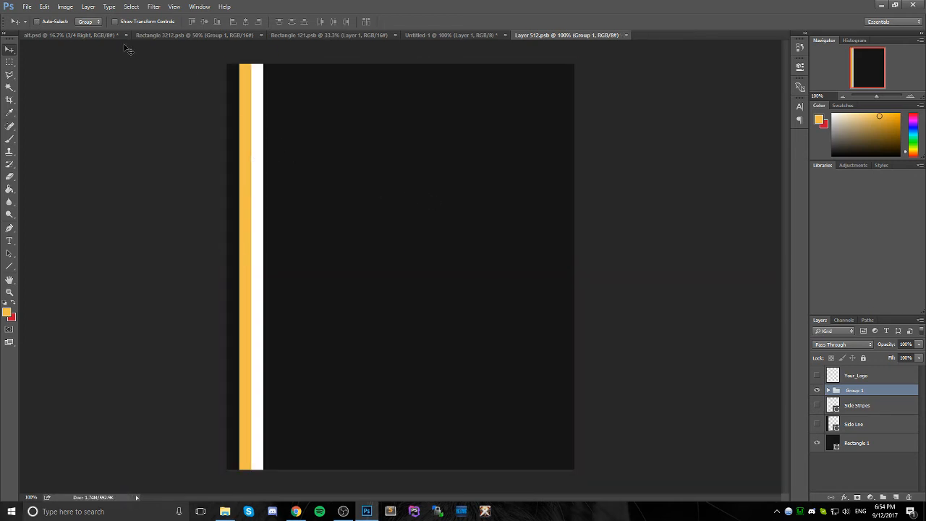
- Open the 3/4 Left shorts design from alt.psd, hide its logo and side stripes, and save it
left_click(105, 36)
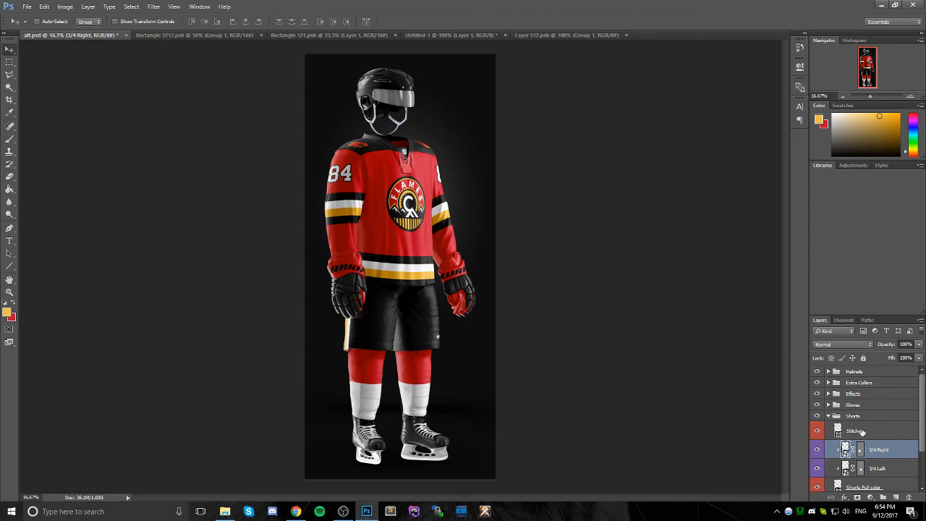
double_click(845, 469)
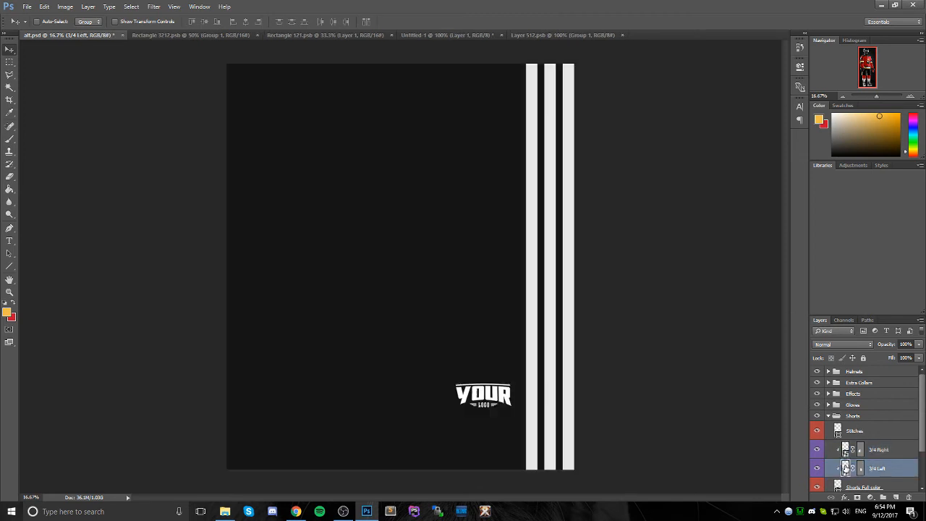
left_click(817, 395)
left_click(817, 375)
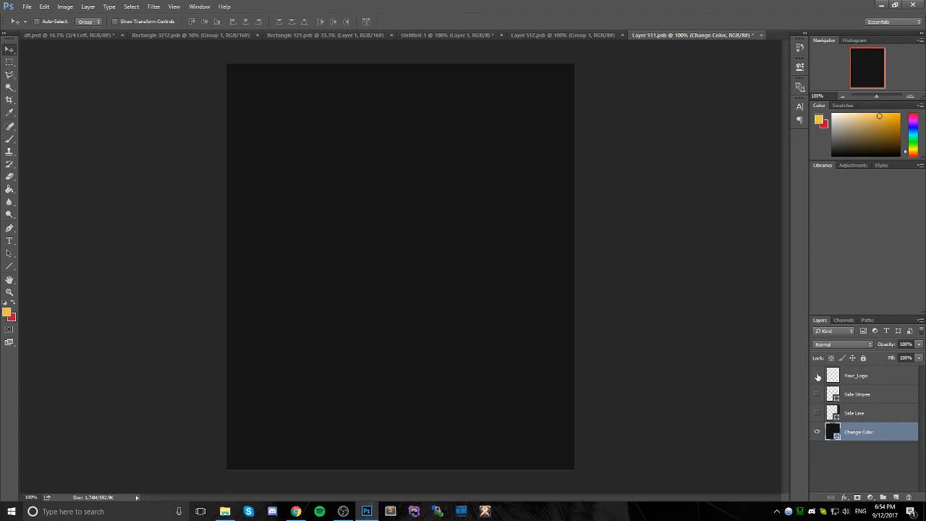
key("ctrl+s")
- In alt.psd, change the colour of the Top Part layer in the Gloves group to 151515
left_click(102, 36)
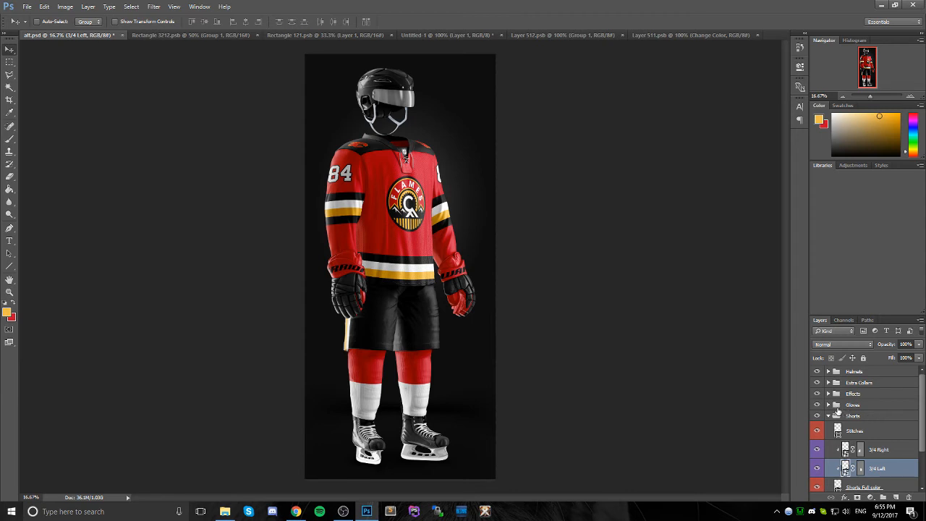
left_click(829, 417)
left_click(828, 405)
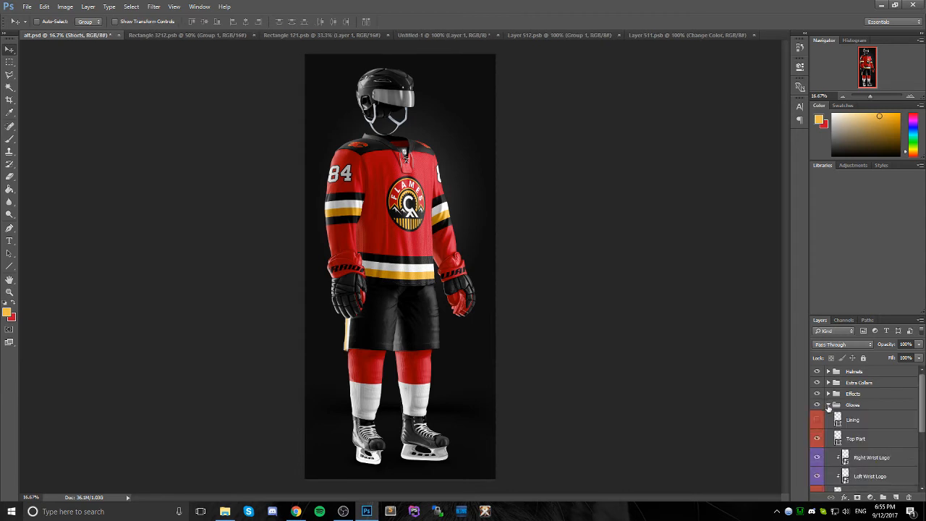
scroll(851, 440, "down", 1)
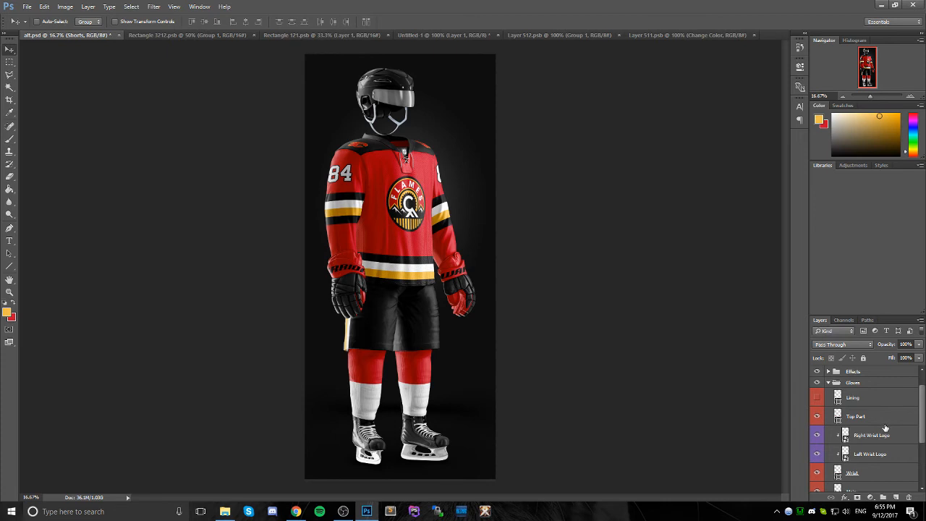
scroll(865, 427, "down", 2)
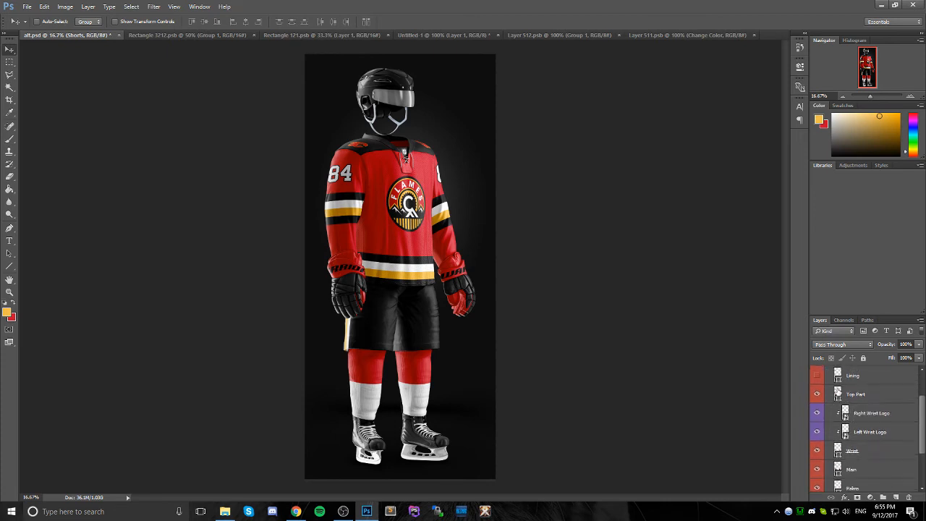
double_click(838, 394)
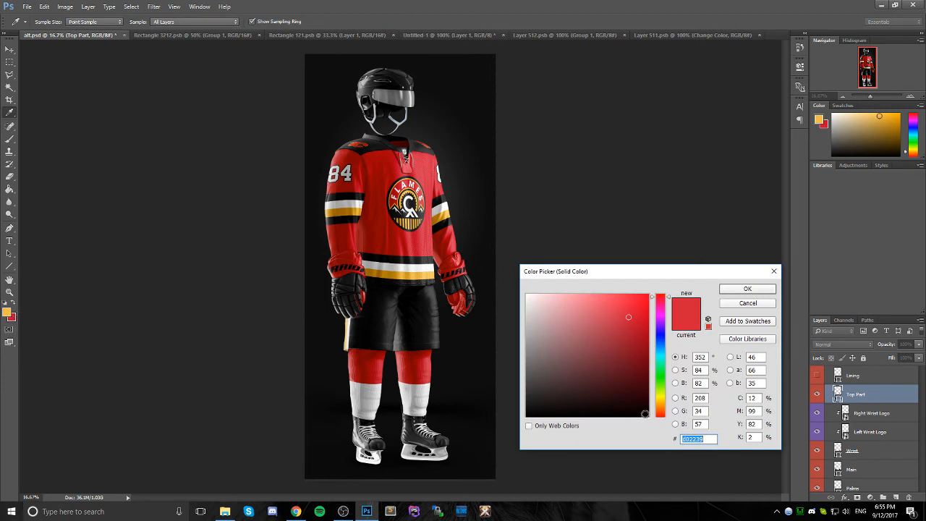
type("151515")
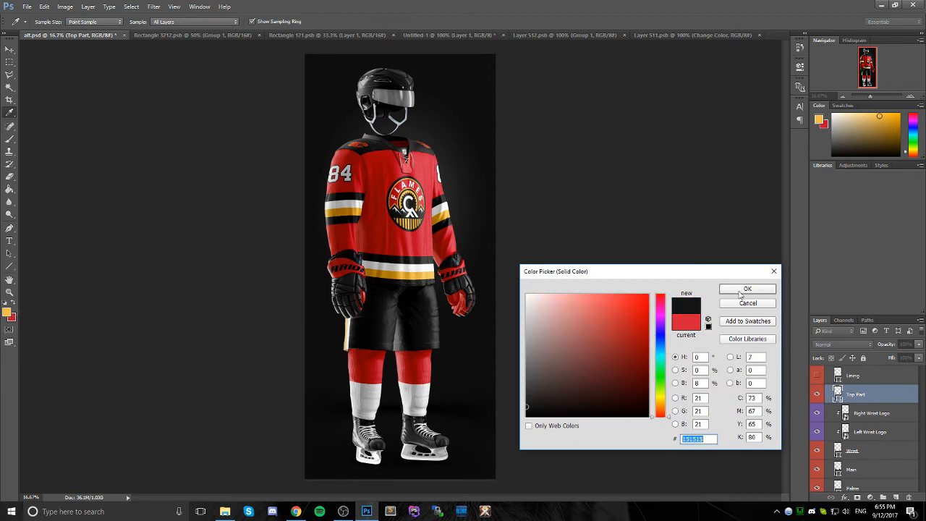
left_click(742, 290)
- Set the colour of the gloves' Main and Palms layers to 151515
scroll(852, 434, "down", 1)
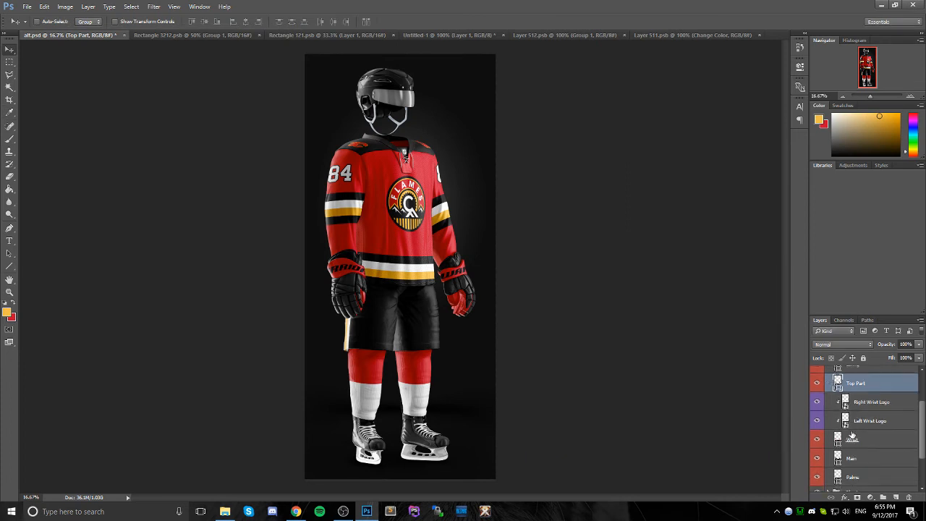
scroll(851, 434, "down", 1)
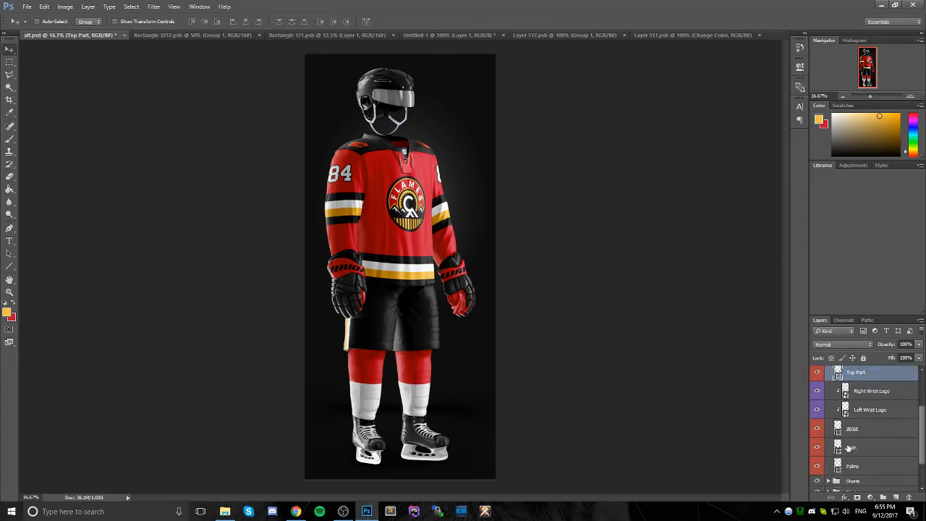
double_click(837, 446)
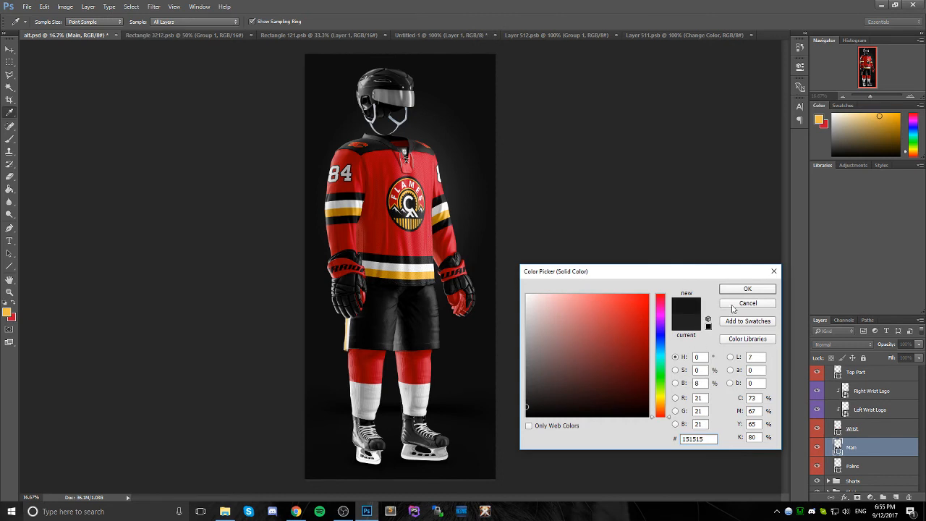
left_click(745, 290)
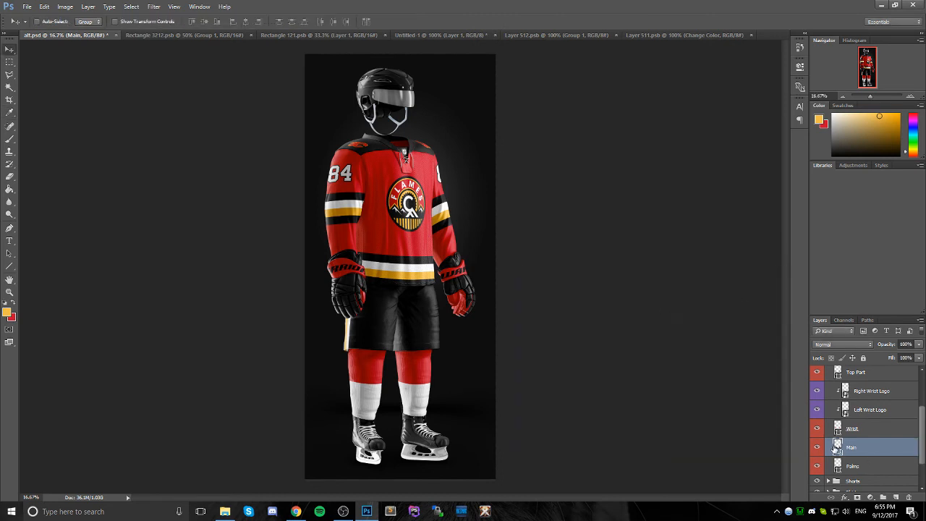
double_click(838, 444)
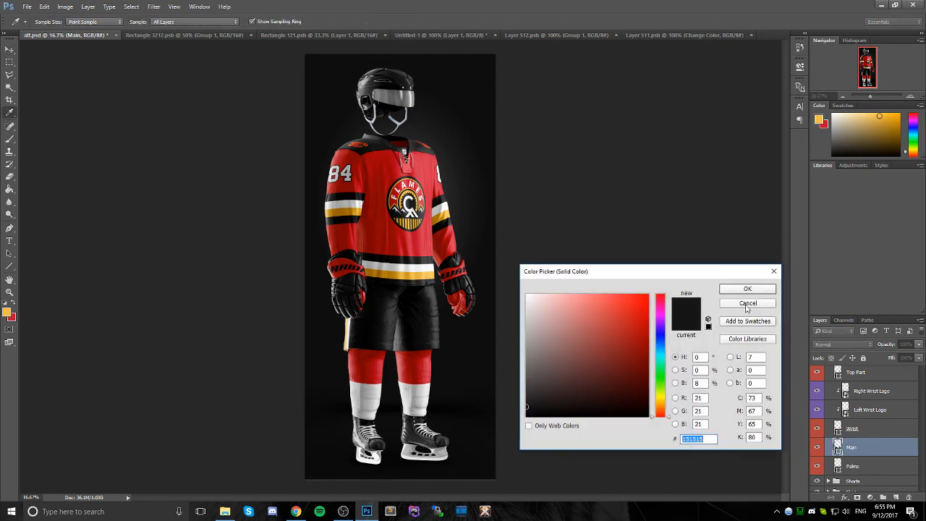
left_click(746, 307)
double_click(837, 466)
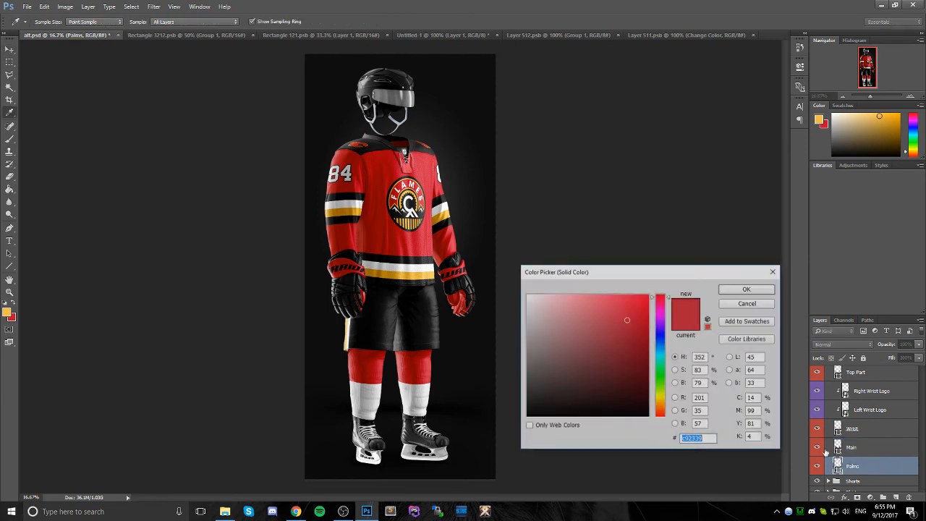
left_click(750, 291)
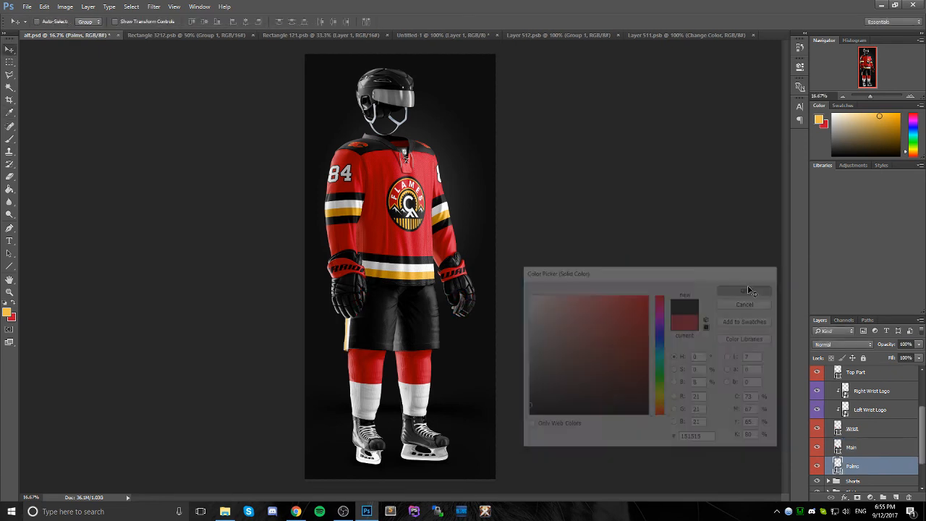
- Recolour the gloves' Wrist layer with the red c8102e sampled from the background colour swatch
scroll(859, 450, "up", 1)
double_click(837, 450)
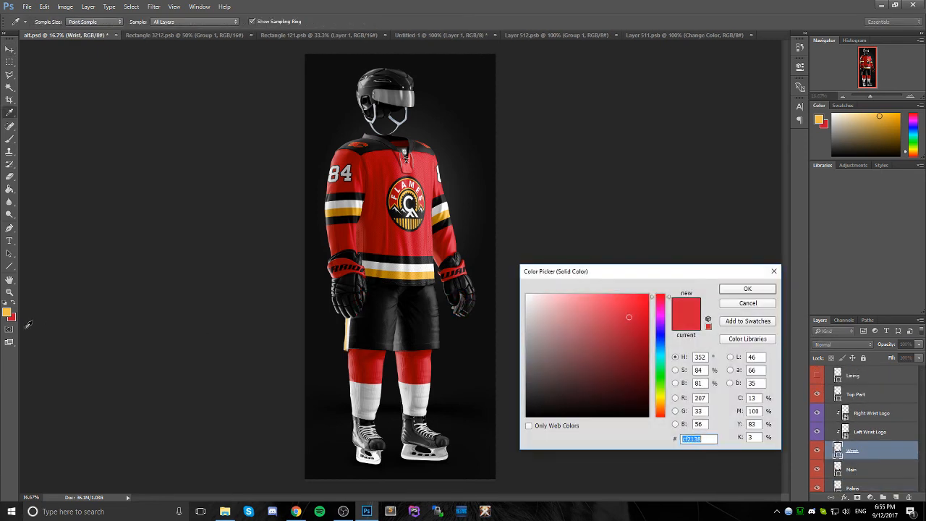
left_click(16, 316)
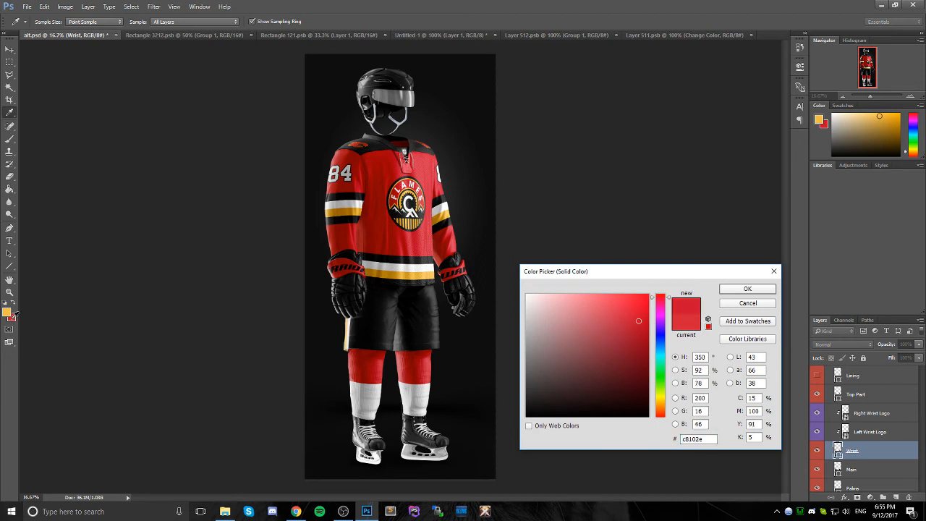
left_click(734, 289)
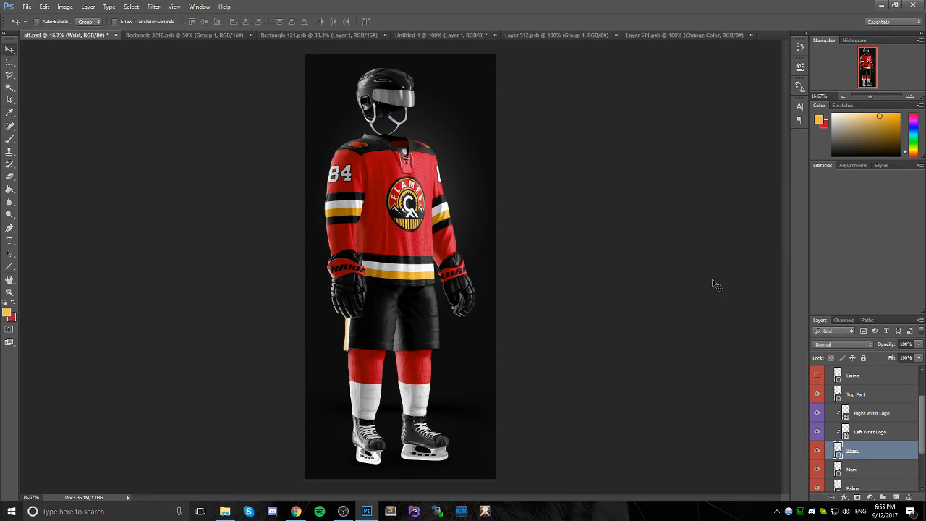
scroll(897, 445, "down", 1)
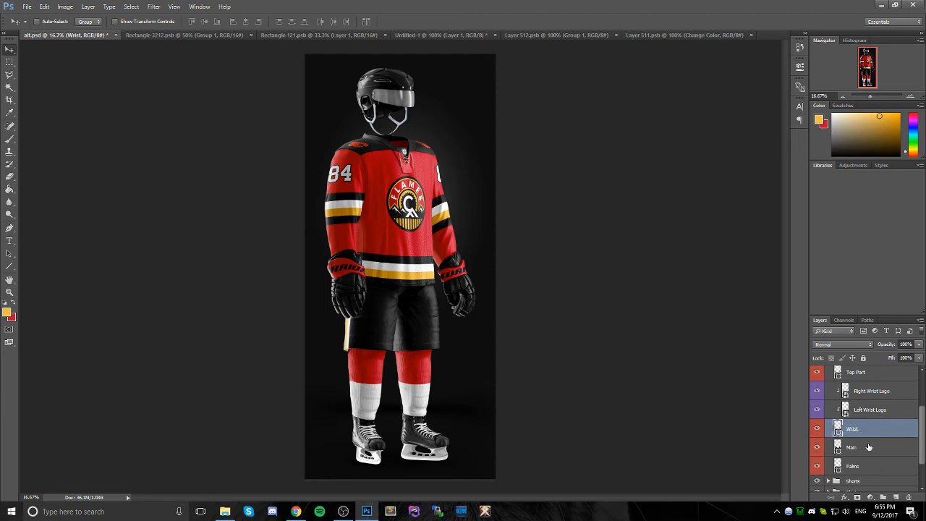
double_click(837, 465)
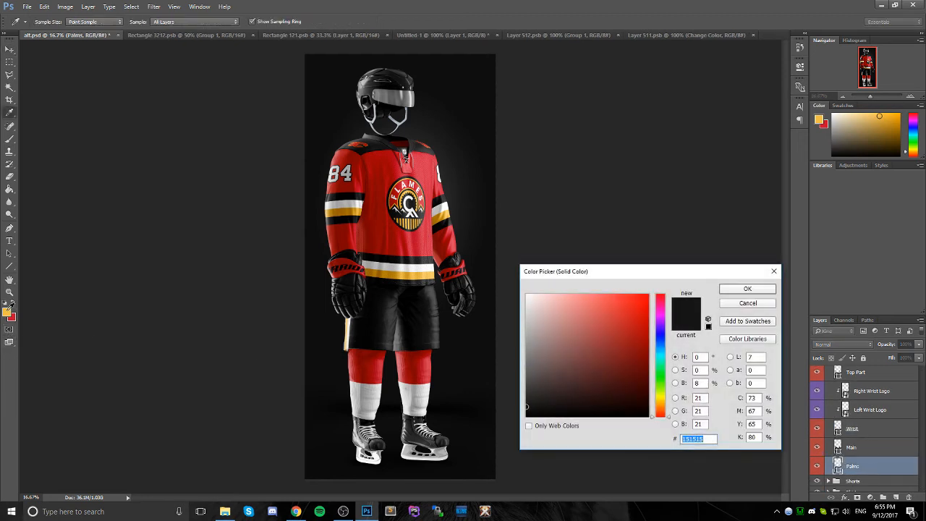
left_click(10, 306)
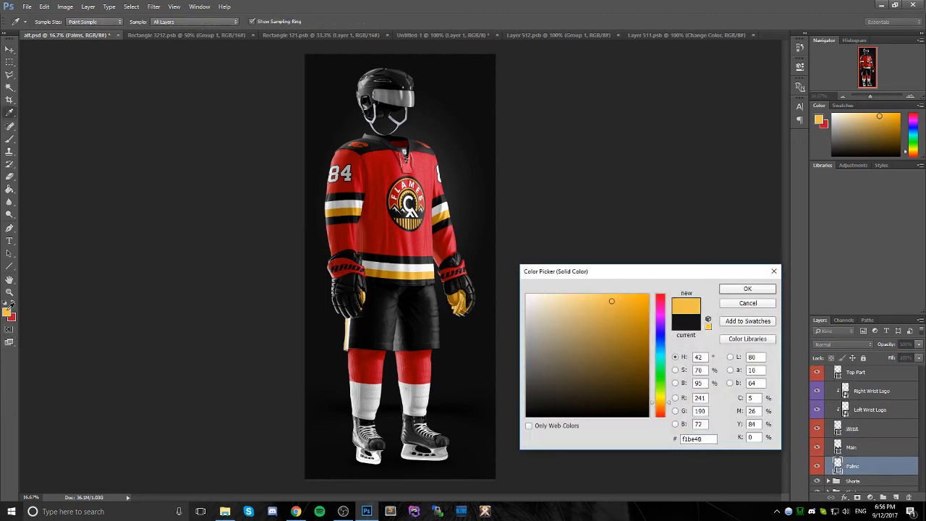
left_click(748, 303)
- Open the gloves' Right Wrist Logo, apply a white Color Overlay to its Warrior lettering, save it and return to alt.psd
scroll(897, 419, "up", 1)
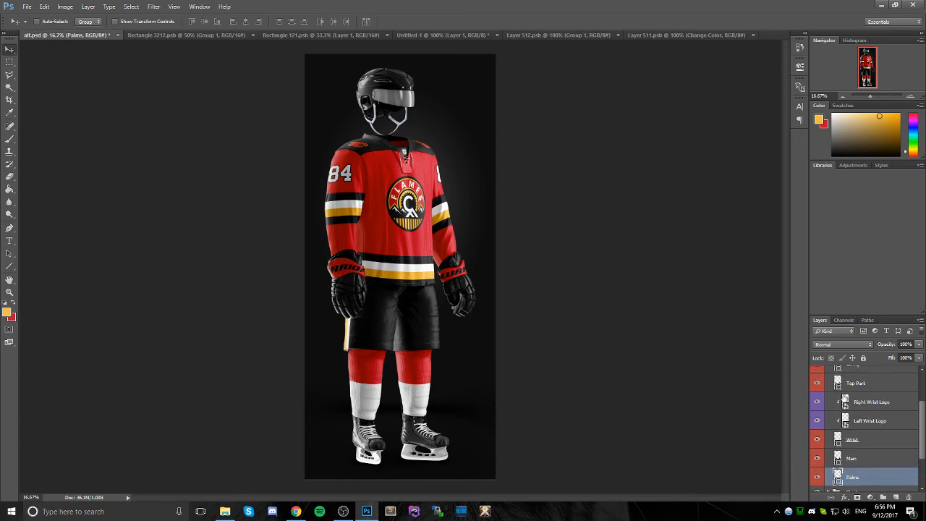
left_click(844, 401)
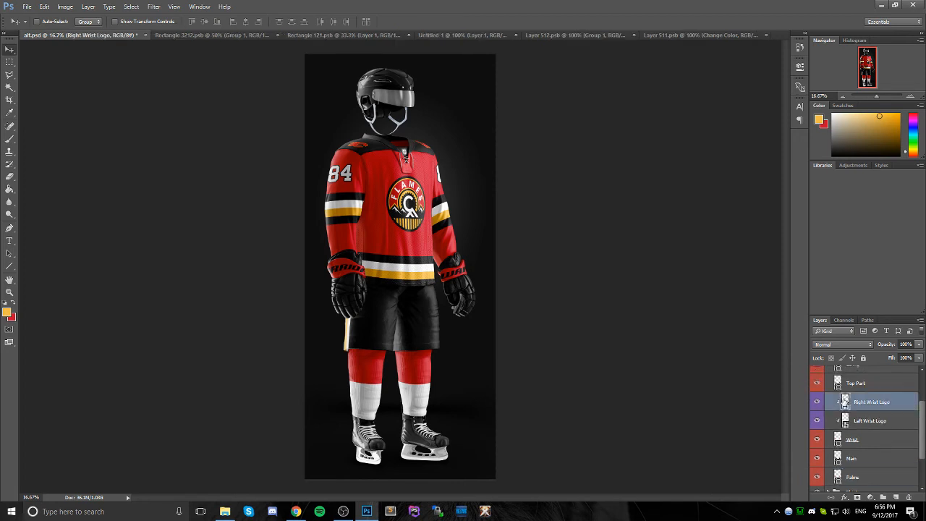
double_click(844, 401)
right_click(853, 385)
left_click(765, 106)
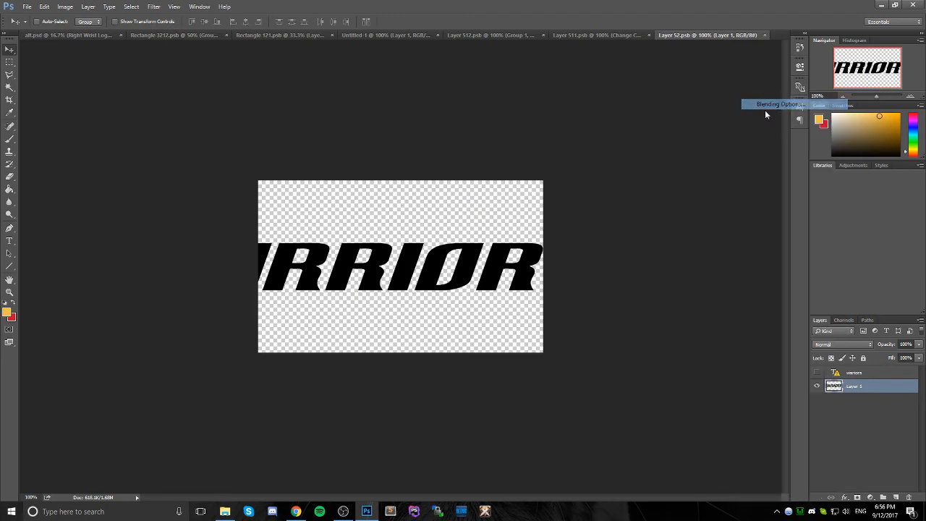
left_click(463, 374)
left_click(765, 259)
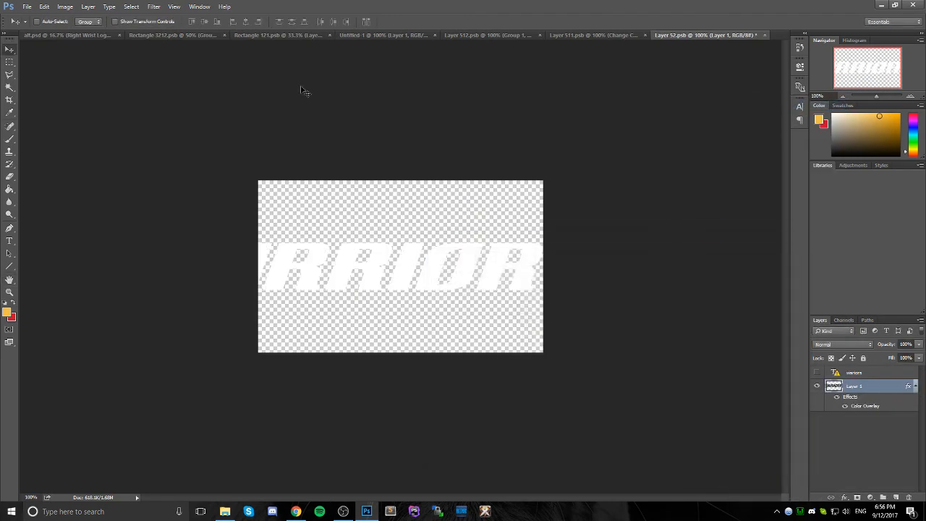
key("ctrl+s")
left_click(79, 36)
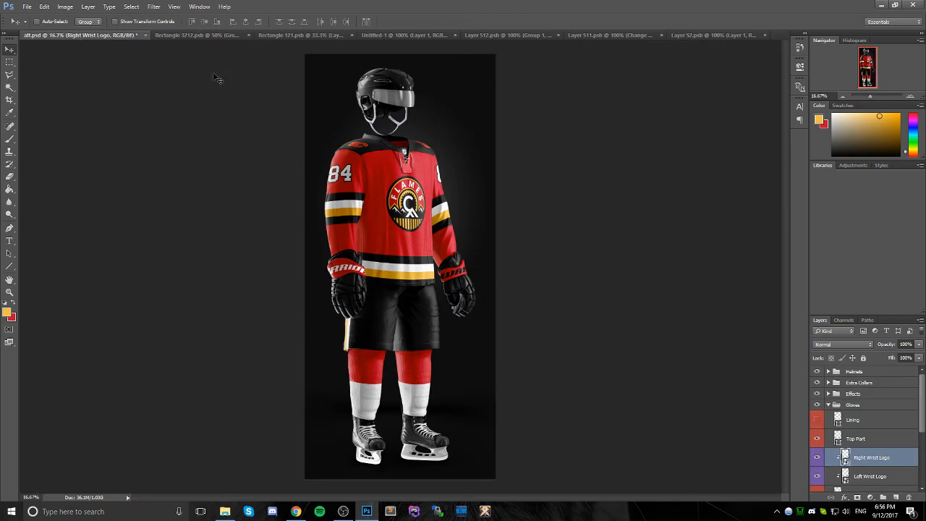
- Apply a white Color Overlay to the Warrior lettering in the Left Wrist Logo, save it, and collapse the Gloves group in alt.psd
double_click(846, 476)
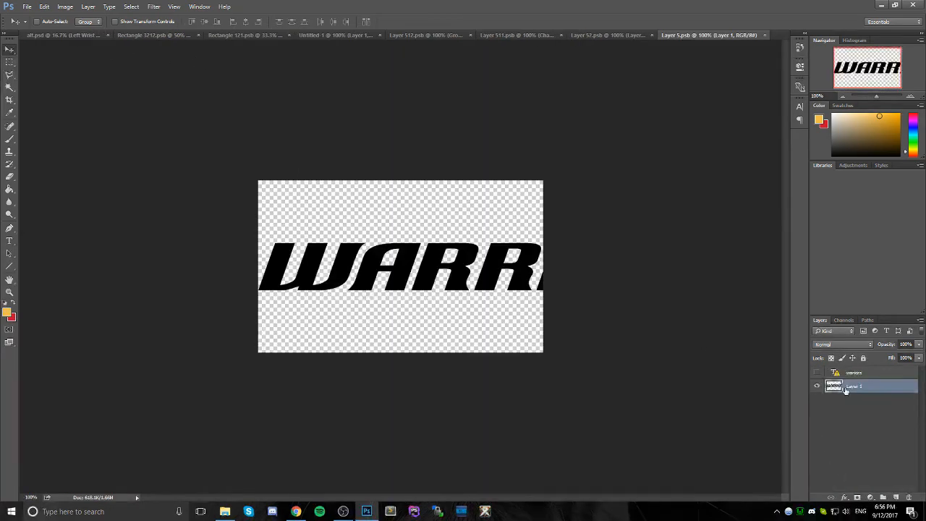
right_click(845, 389)
left_click(774, 104)
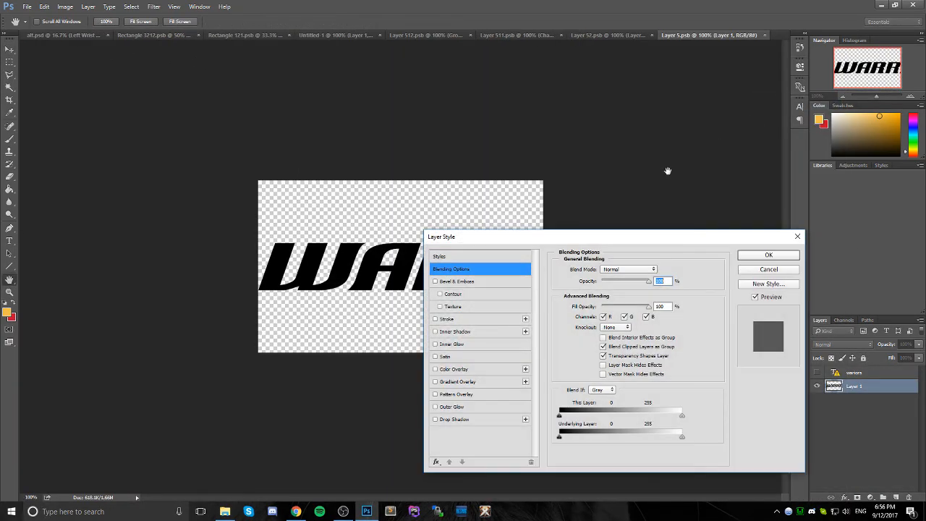
left_click(462, 371)
left_click(761, 255)
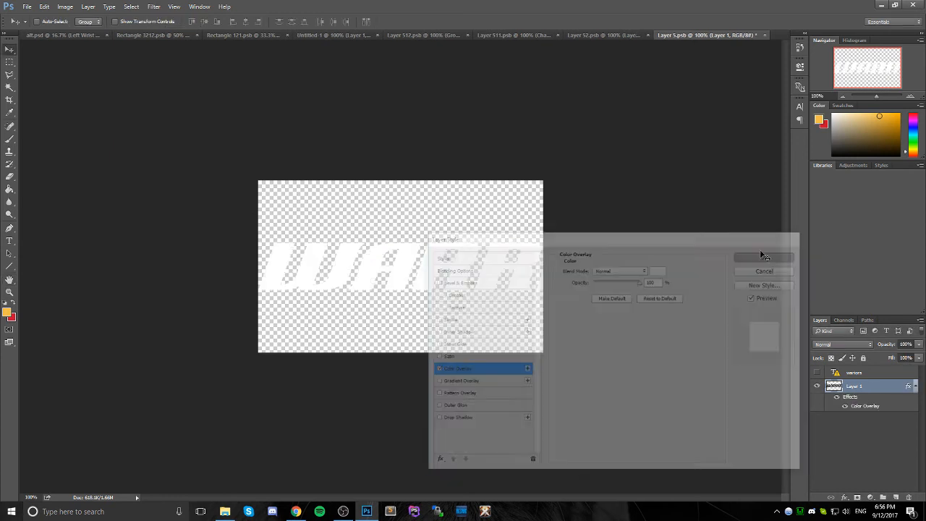
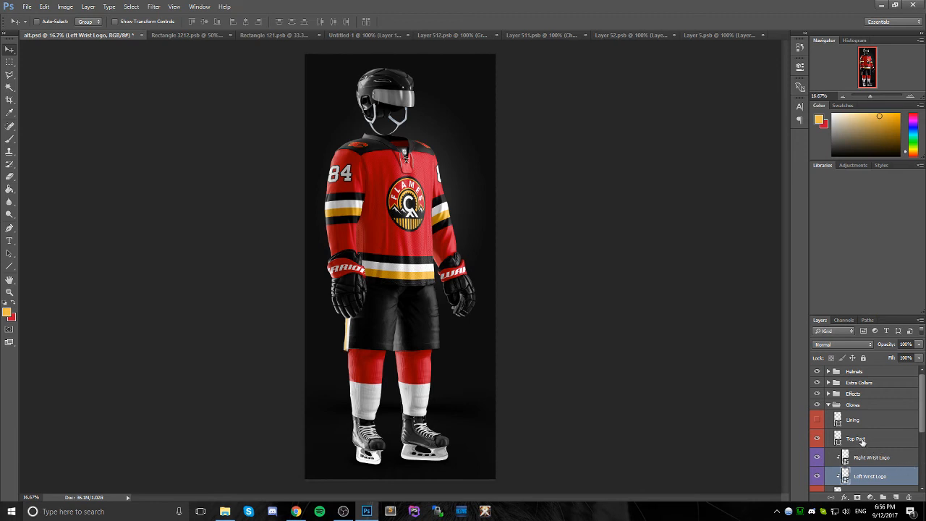
left_click(829, 405)
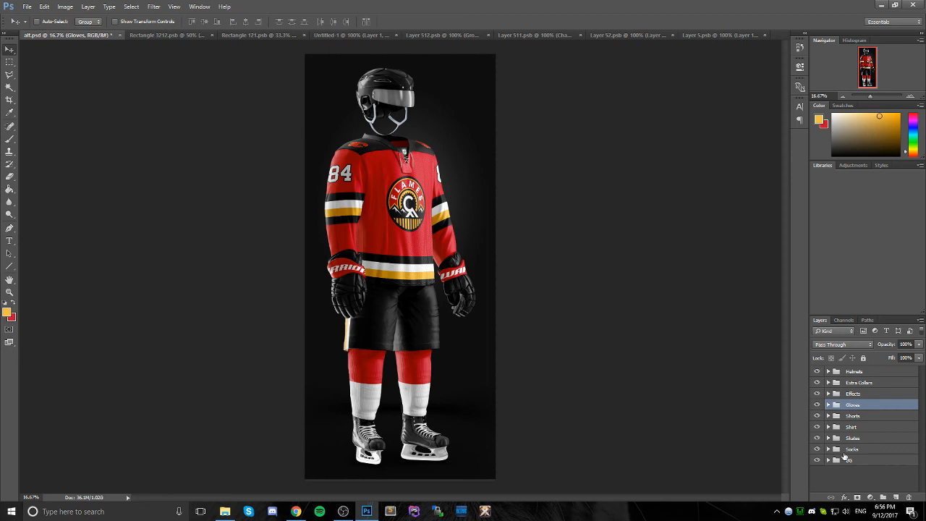
- Close all open documents except alt.psd and Rectangle 121.psb, discarding the changes to Untitled-1
left_click(291, 35)
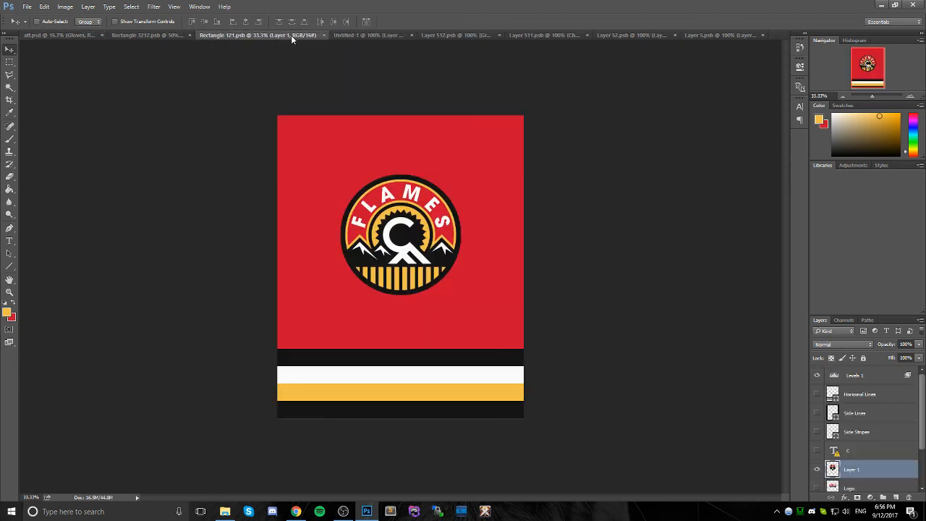
left_click(190, 35)
left_click(334, 36)
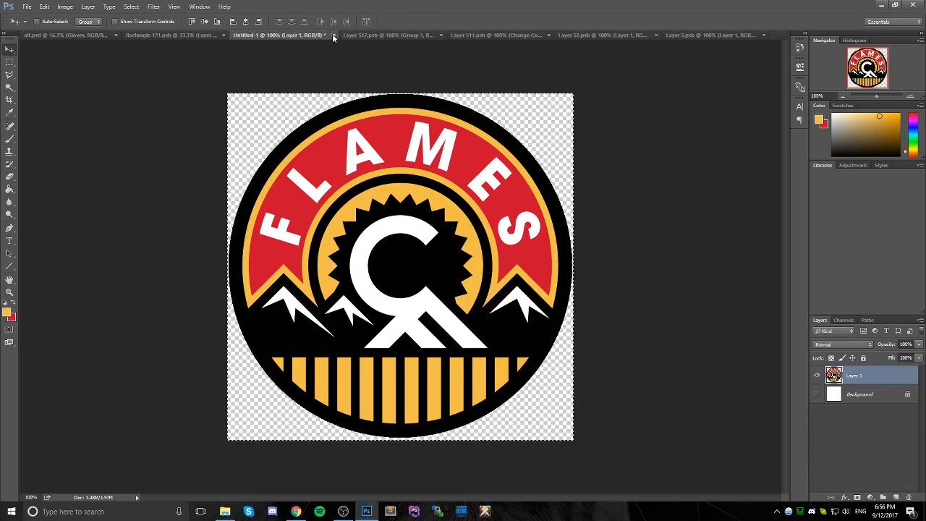
left_click(334, 36)
left_click(450, 193)
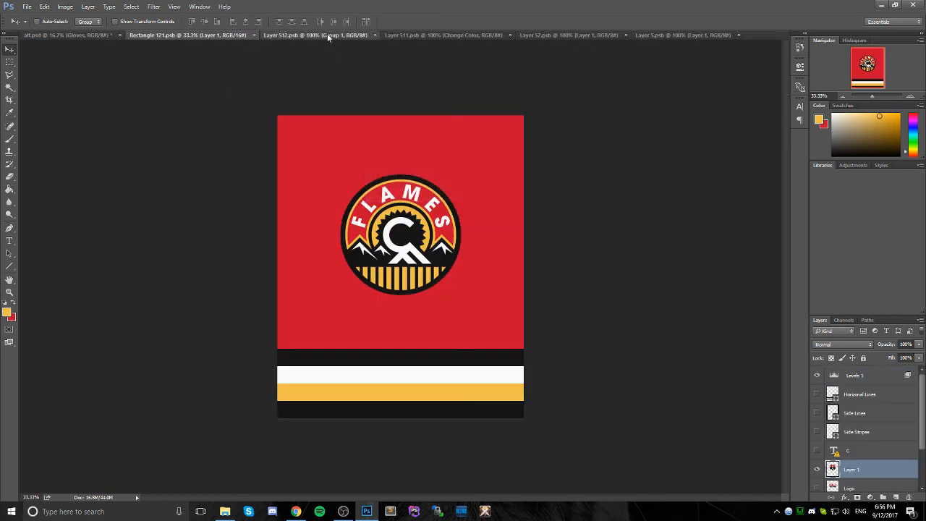
left_click(327, 33)
left_click(374, 36)
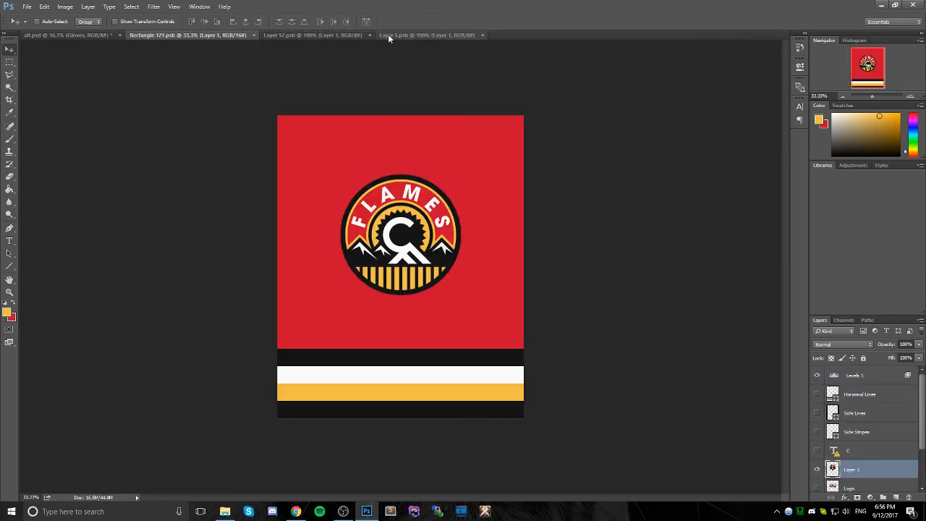
left_click(387, 34)
left_click(370, 34)
left_click(343, 34)
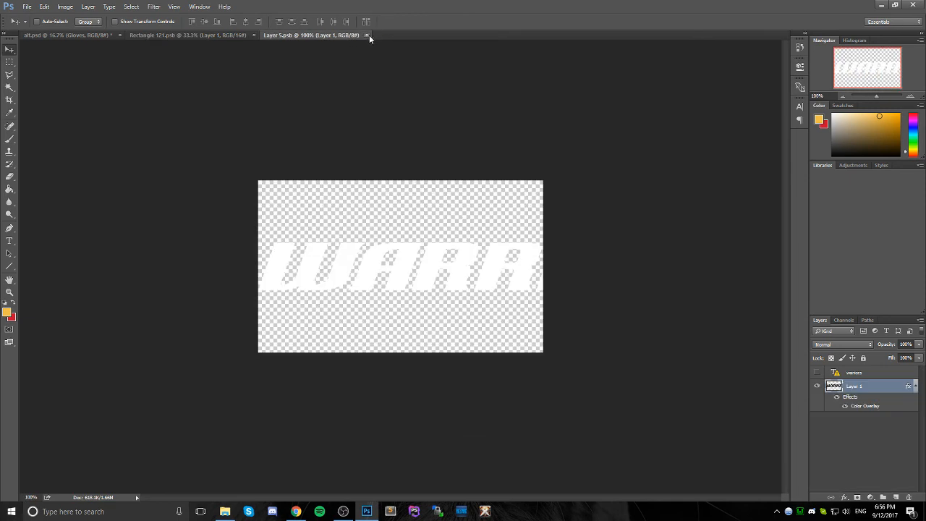
left_click(369, 35)
- Open the 3/4 Left sock design from the Socks group in alt.psd
left_click(101, 35)
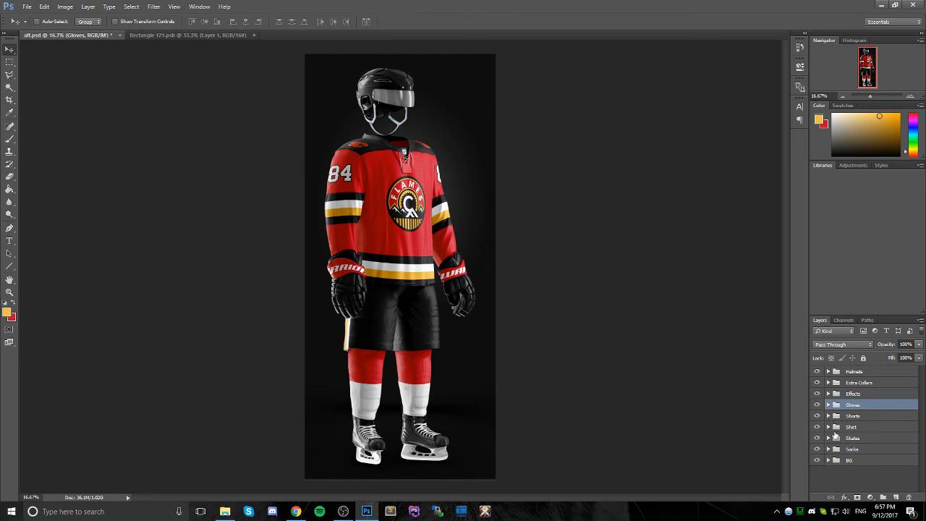
left_click(829, 449)
scroll(832, 442, "down", 1)
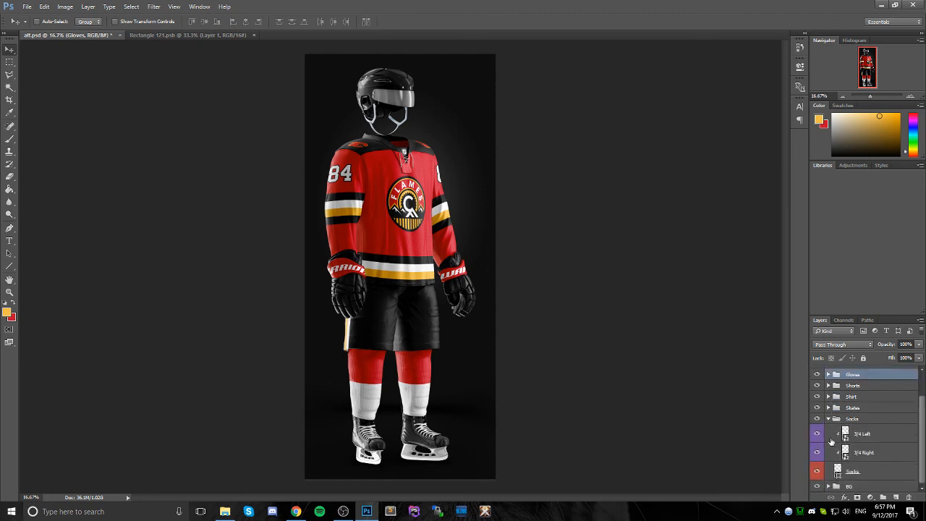
double_click(846, 433)
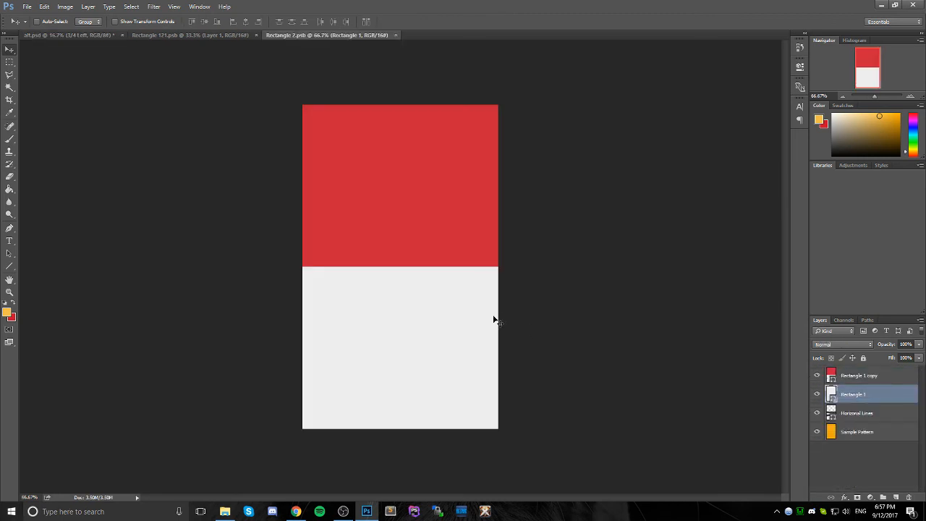
- Duplicate the stripe group Group 1 from Rectangle 121.psb into the sock document Rectangle 2.psb
left_click(173, 35)
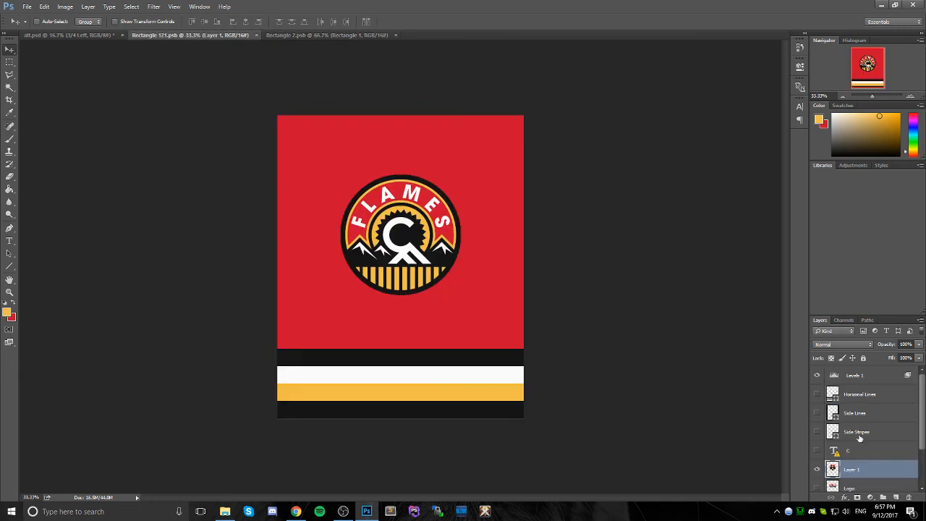
scroll(859, 437, "down", 3)
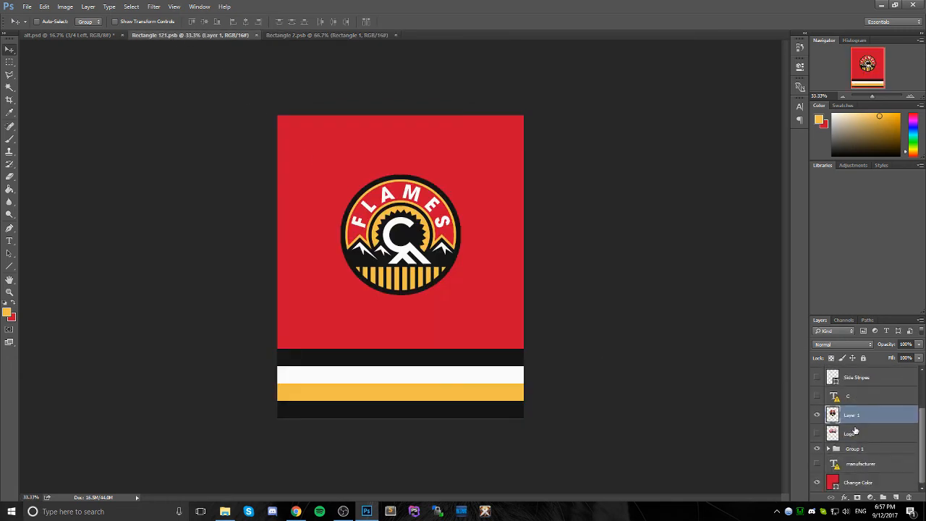
left_click(816, 449)
left_click(816, 448)
right_click(857, 450)
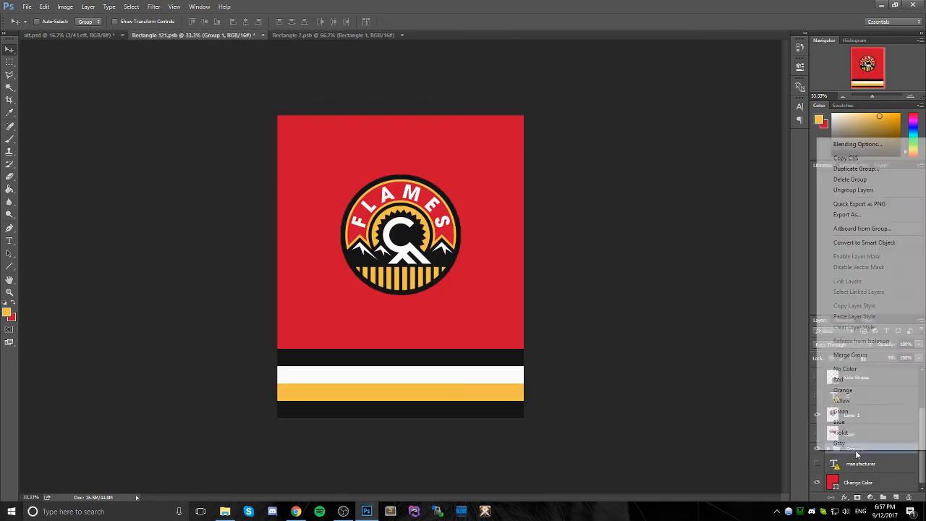
left_click(854, 168)
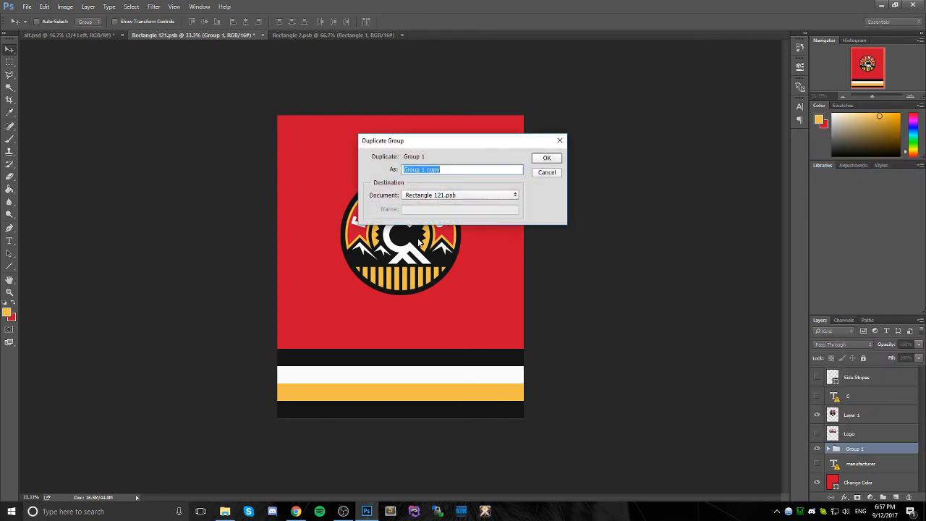
left_click(430, 195)
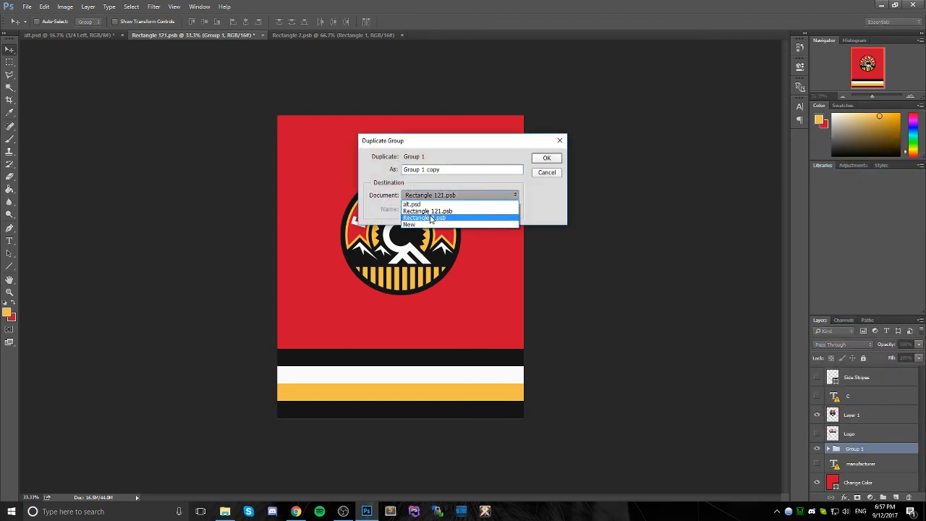
left_click(431, 211)
left_click(550, 163)
- In Rectangle 2.psb, hide the Rectangle 1 copy and Rectangle 1 layers
left_click(325, 36)
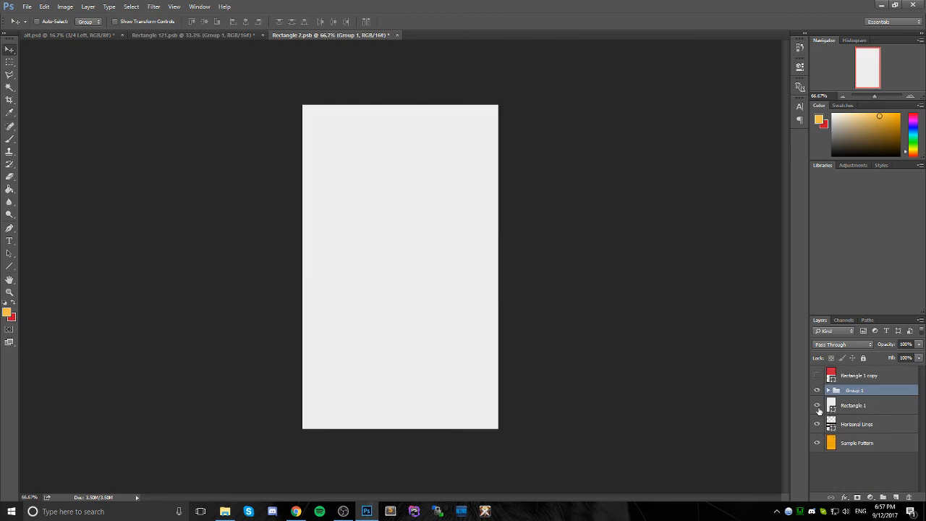
left_click(816, 374)
left_click(818, 405)
- Add a new layer above Sample Pattern, fill it with the red swatch colour, and hide it
left_click(832, 449)
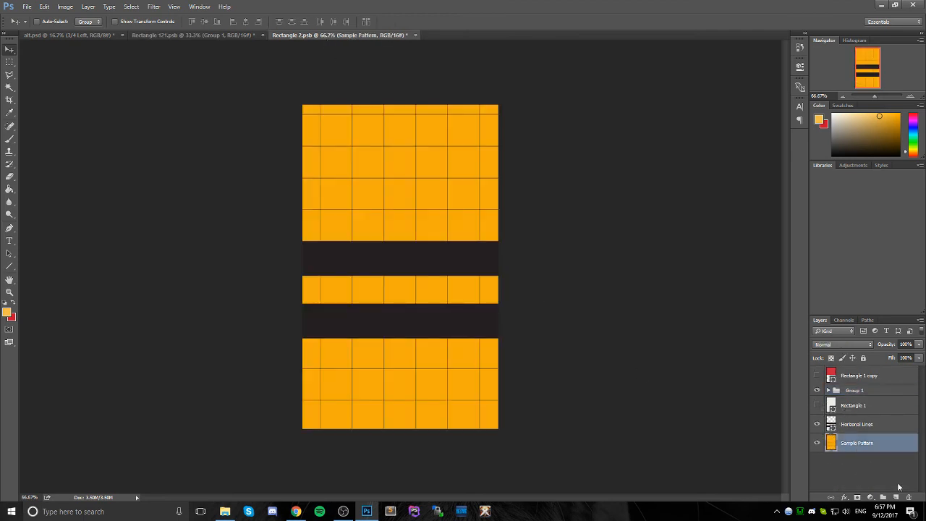
left_click(896, 498)
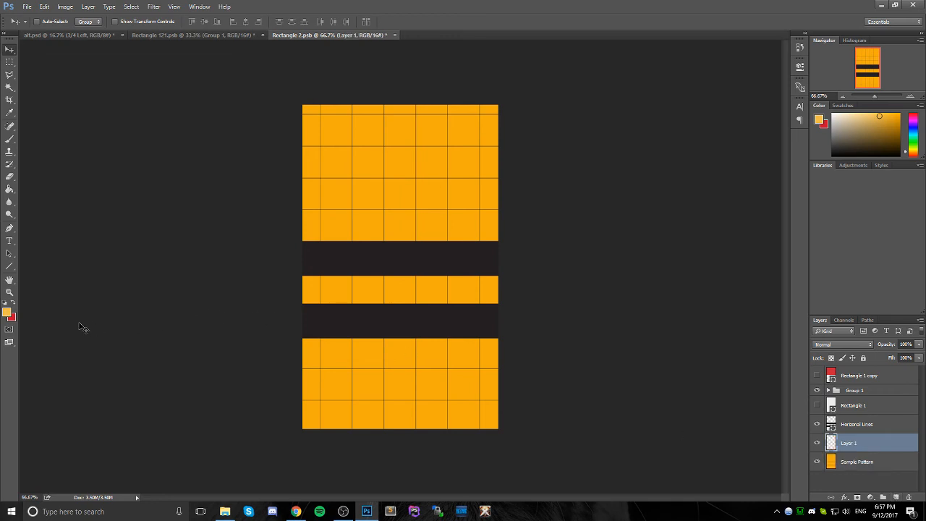
key("x")
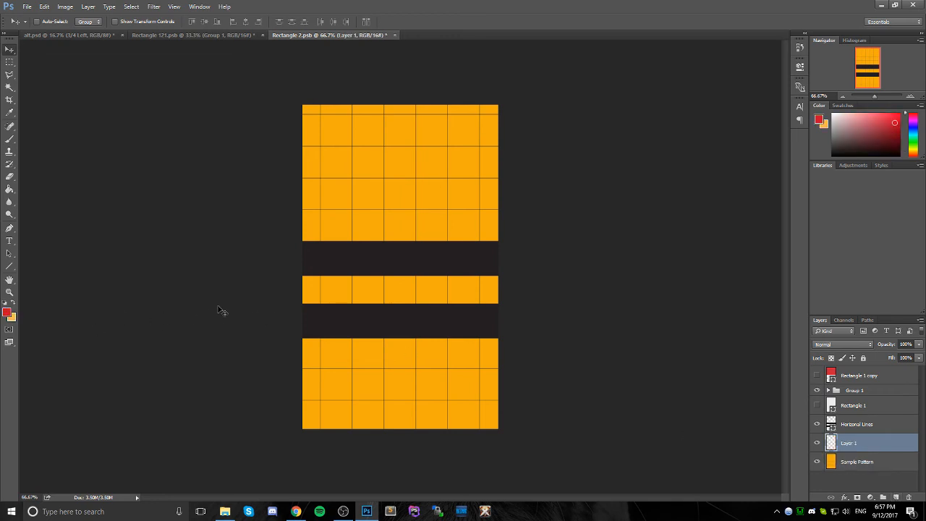
key("alt+BackSpace")
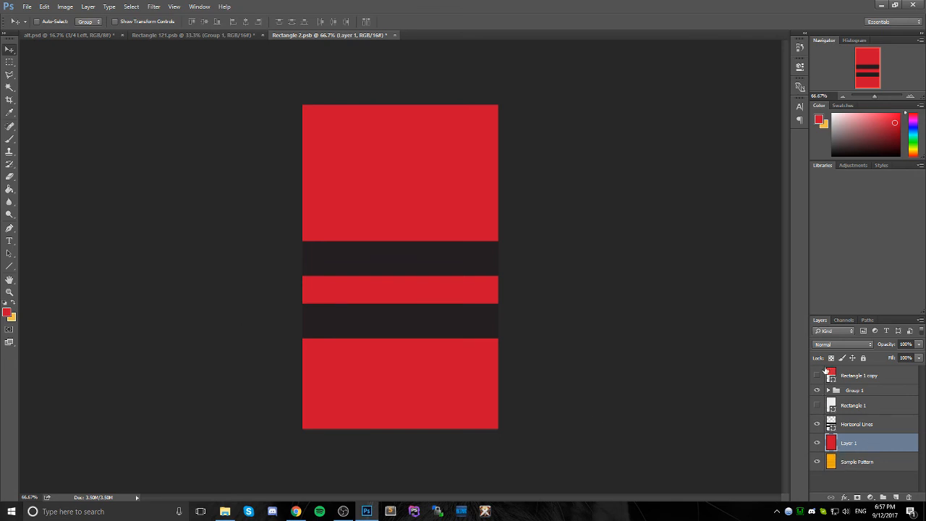
left_click(818, 443)
- Show Rectangle 1, move it below the Horizontal Lines layer, and recolour it with the red sampled from the foreground swatch
left_click(818, 405)
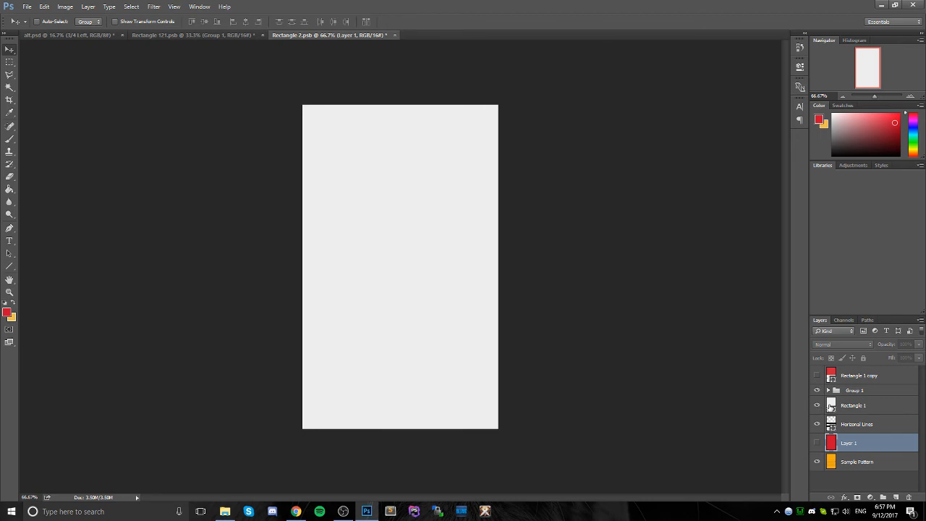
left_click_drag(837, 406, 845, 426)
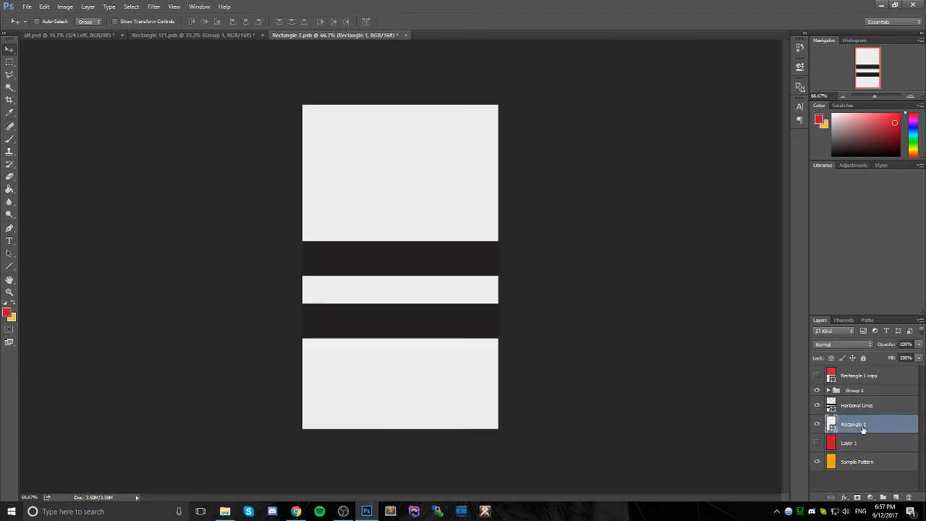
double_click(832, 423)
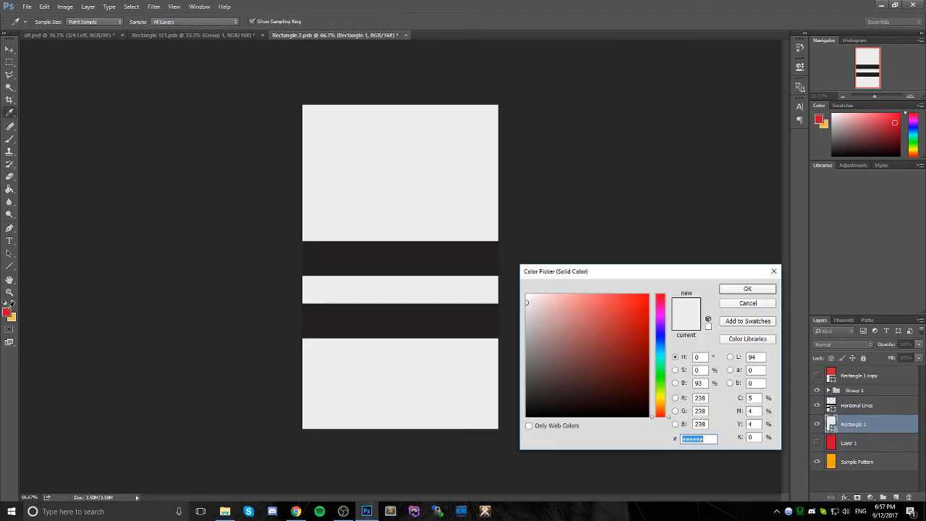
left_click(7, 311)
left_click(747, 289)
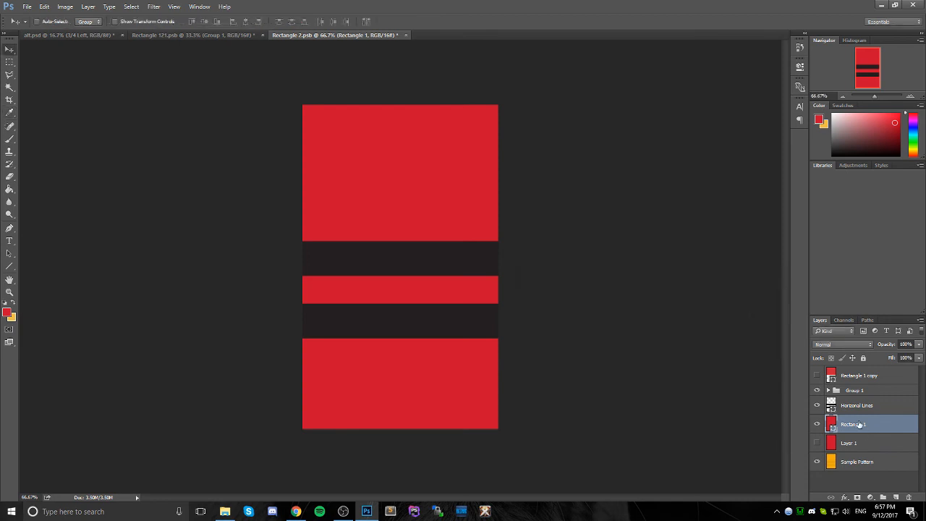
- Place Horizontal Lines above Group 1 and shift the Group 1 stripes up until they are centred on the sample lines
left_click(843, 391)
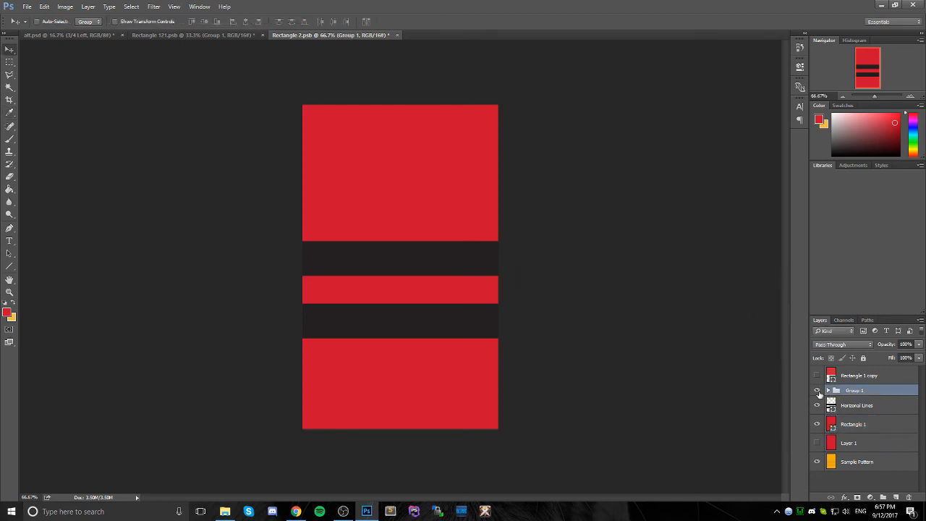
left_click(816, 391)
left_click_drag(377, 236, 372, 154)
left_click_drag(415, 359, 409, 265)
left_click_drag(873, 405, 865, 385)
left_click(865, 409)
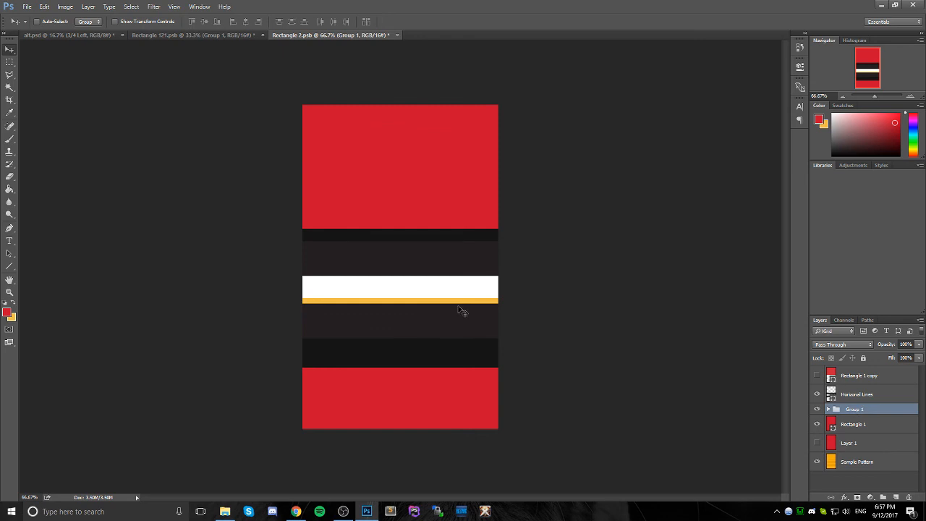
left_click_drag(463, 311, 462, 302)
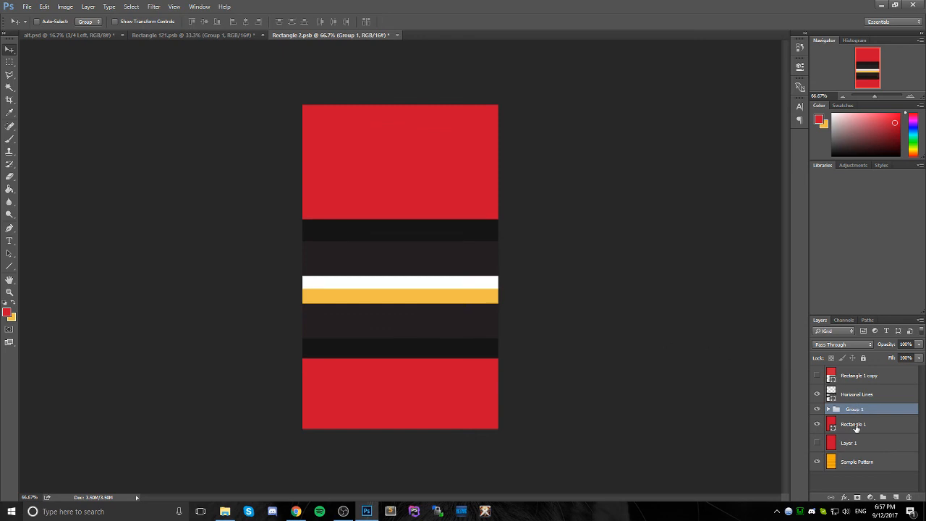
- Hide the Horizontal Lines layer, save the sock document, and return to alt.psd
left_click(818, 394)
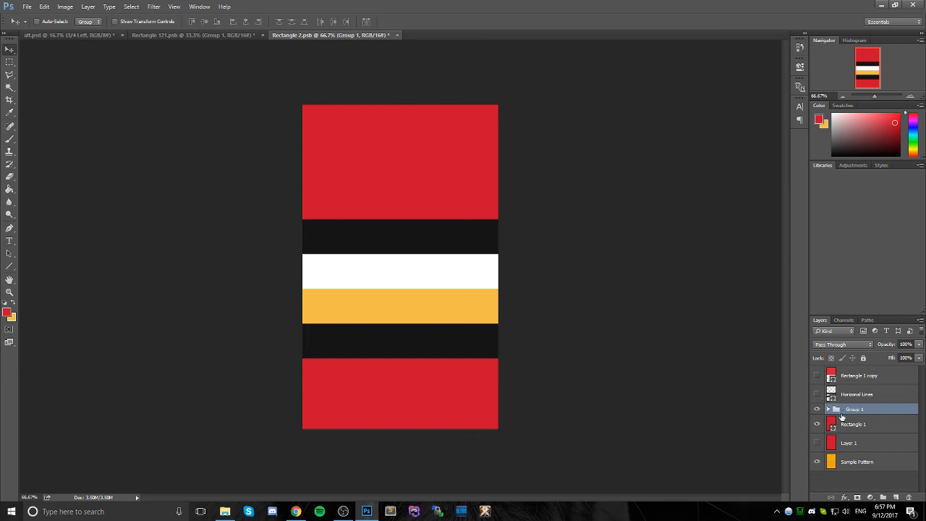
key("ctrl+s")
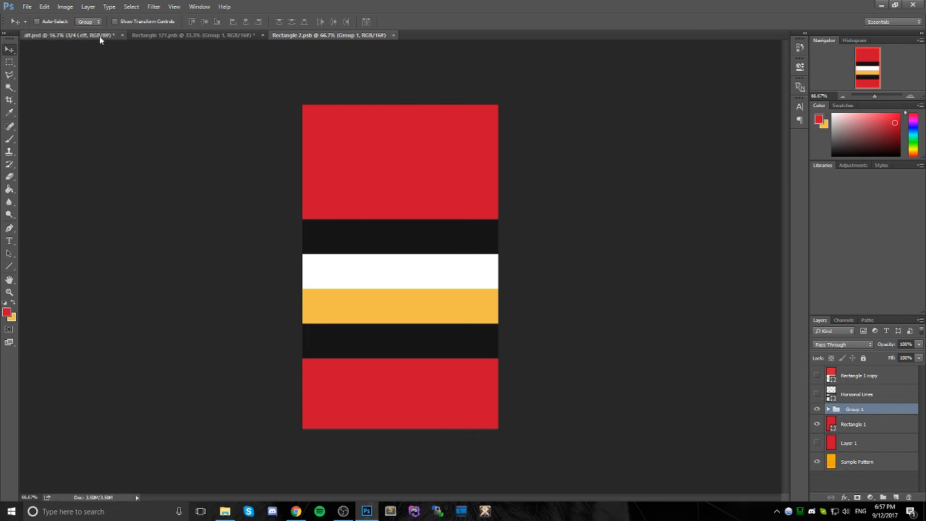
left_click(100, 36)
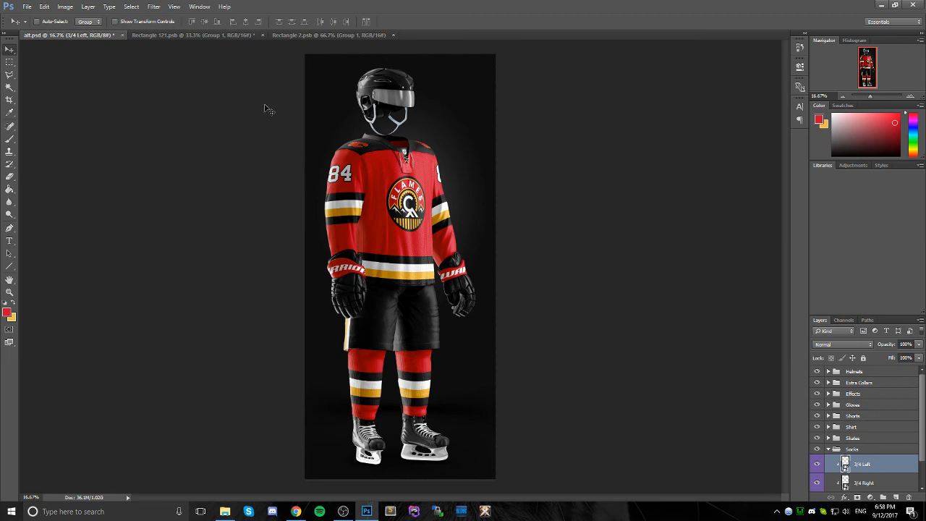
- In Rectangle 121.psb, move the Group 1 stripes slightly up from the jersey's lower edge and save the document
left_click(192, 35)
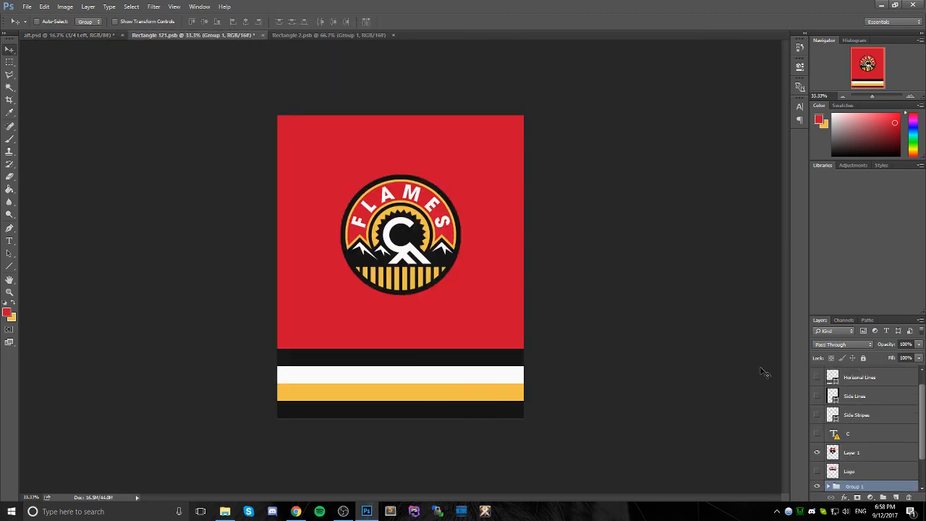
scroll(853, 449, "down", 2)
scroll(859, 450, "up", 1)
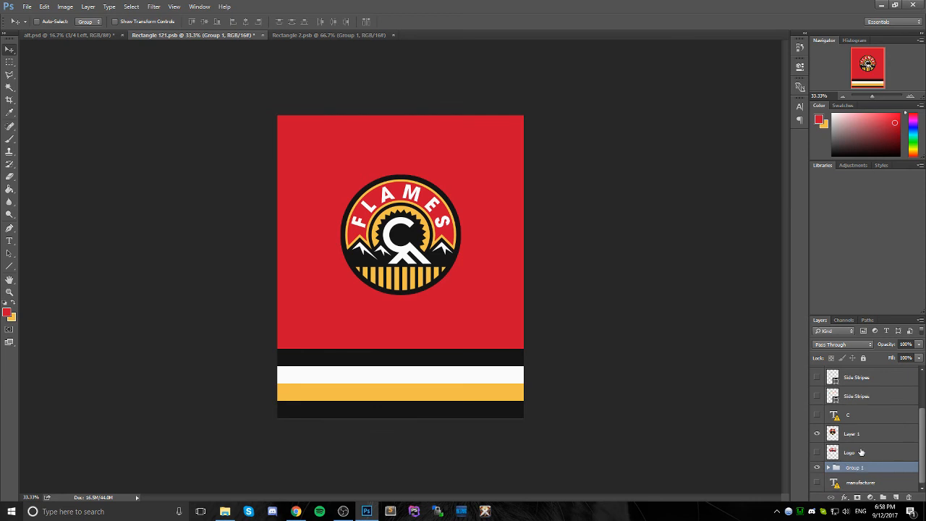
scroll(853, 450, "down", 1)
left_click_drag(471, 379, 470, 372)
key("Down")
key("Down")
key("Down")
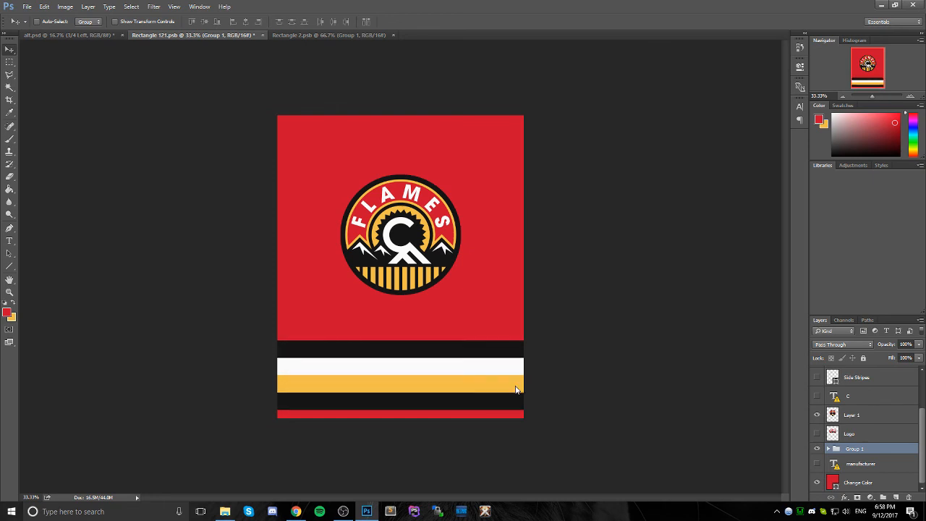
key("ctrl+s")
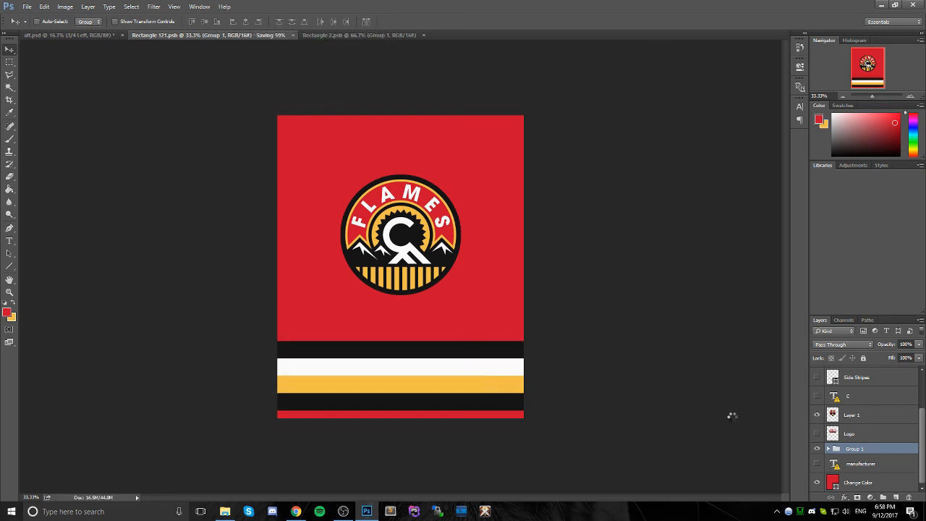
- Expand Group 1 in Rectangle 121.psb to reach its individual stripe layers
left_click(829, 449)
scroll(840, 456, "down", 3)
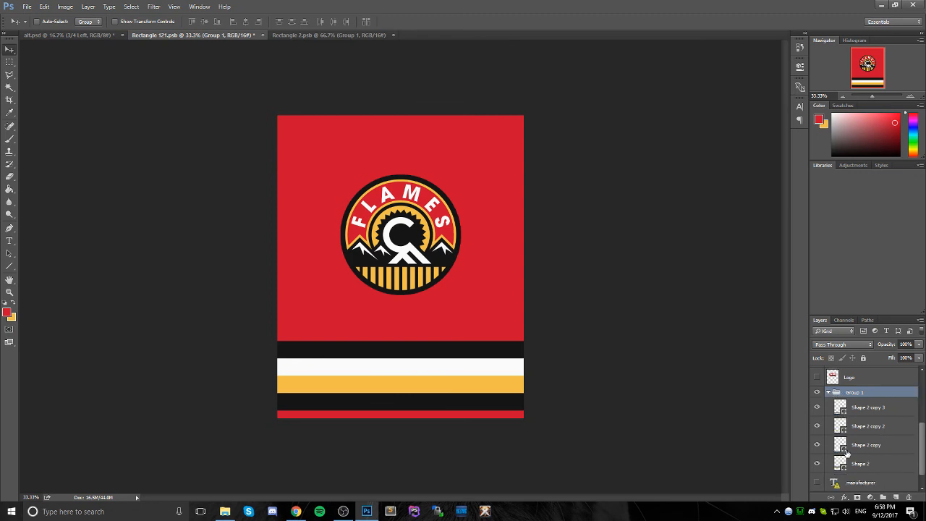
left_click(861, 464)
key("ctrl+t")
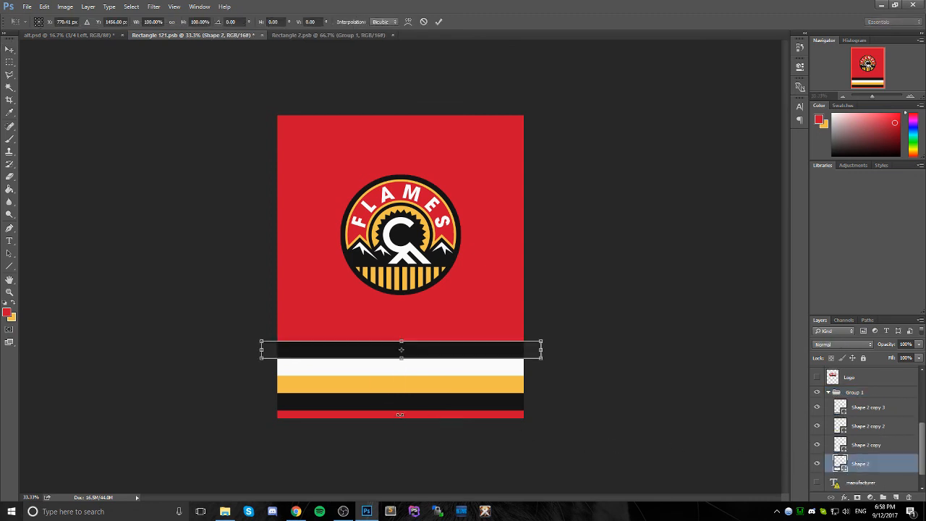
key("Escape")
- Stretch the lowest black stripe, Shape 2 copy 3, downward to about 158% height, covering the jersey's lower edge, and save the document
left_click(868, 407)
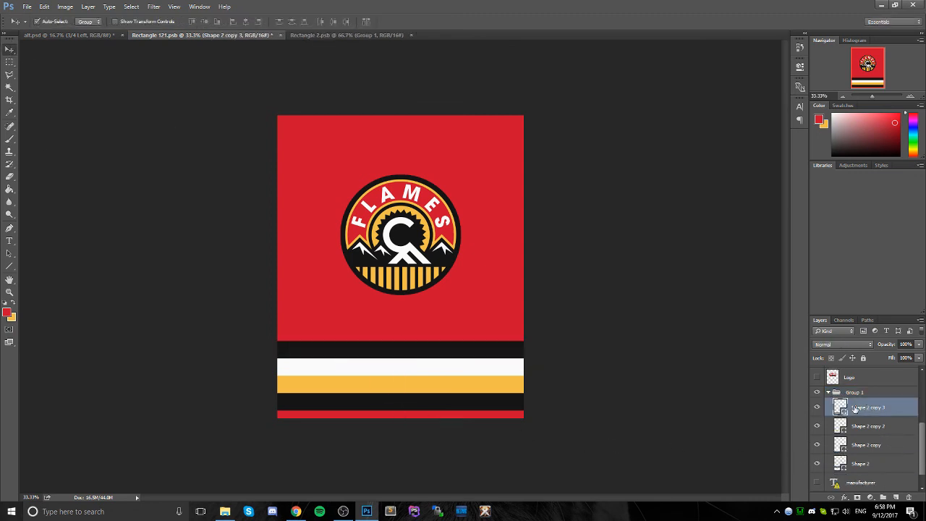
key("ctrl+t")
left_click_drag(399, 409, 399, 420)
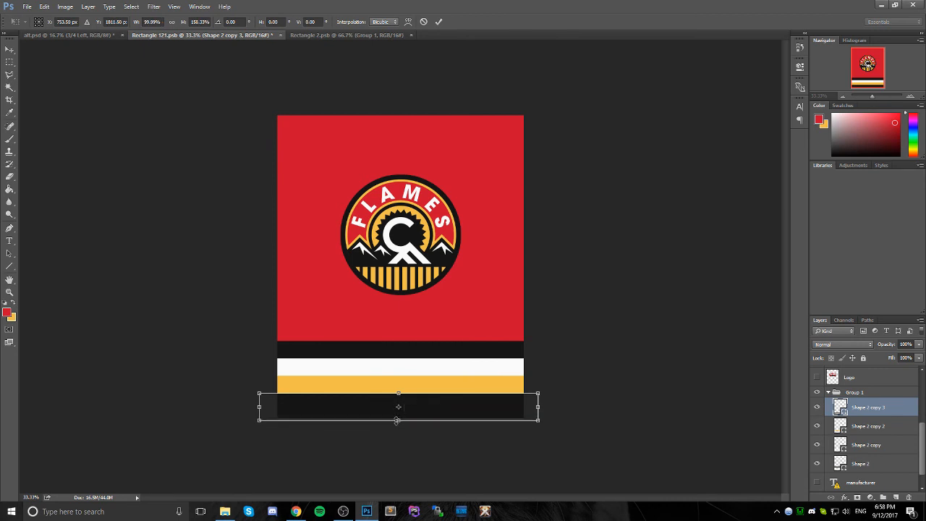
key("v")
left_click(414, 193)
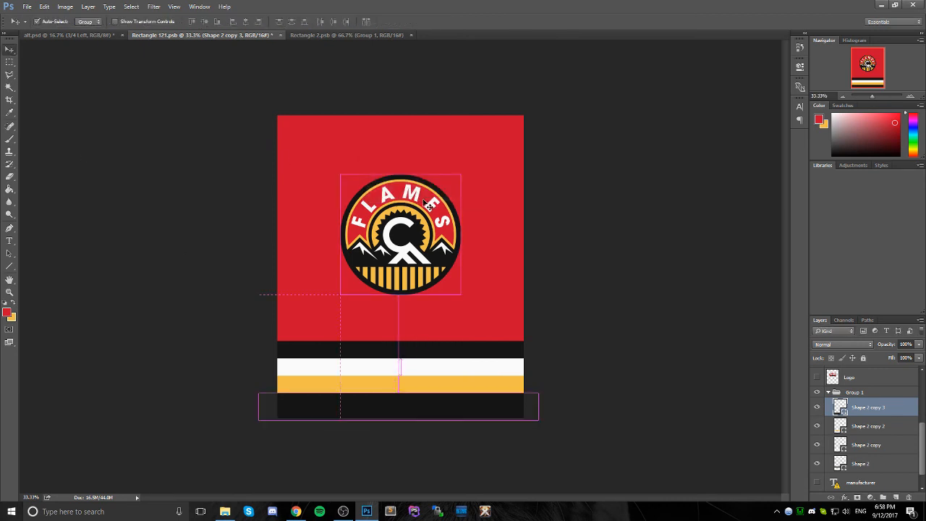
- Return to alt.psd and save the uniform mockup
left_click(95, 36)
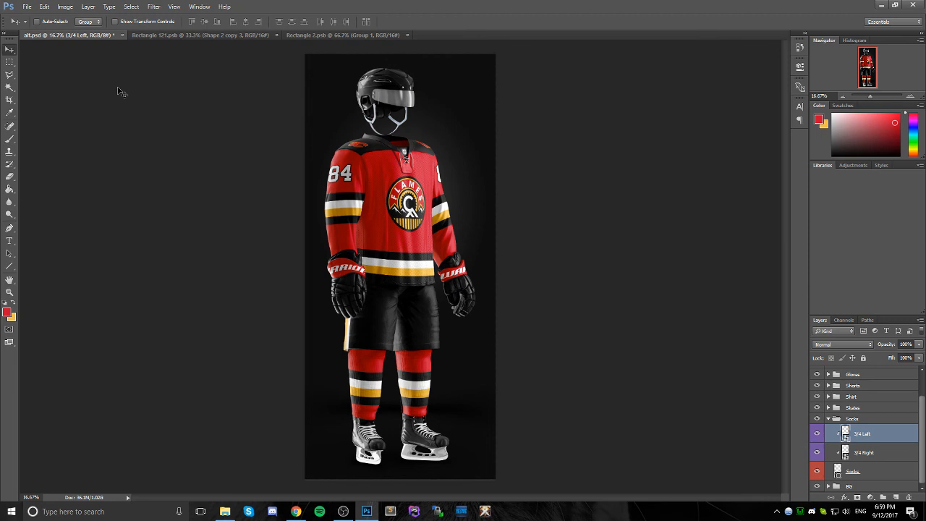
key("ctrl+s")
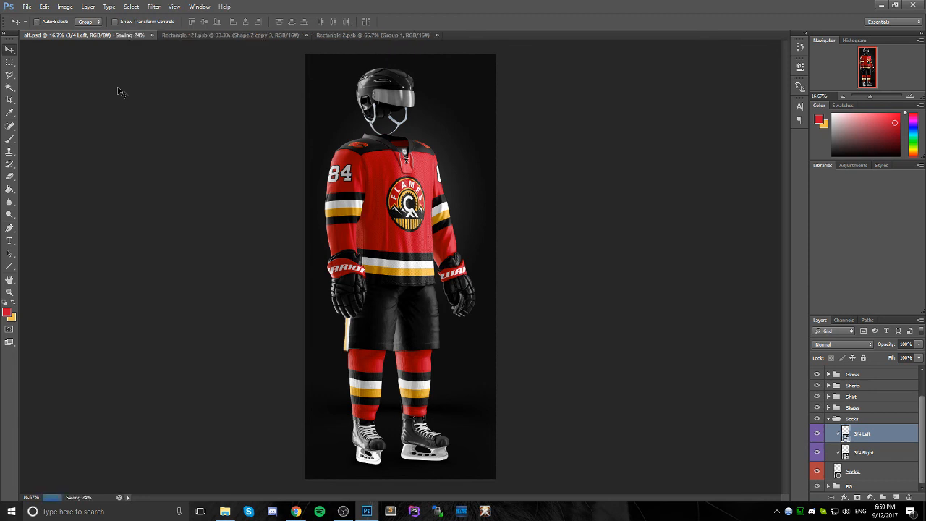